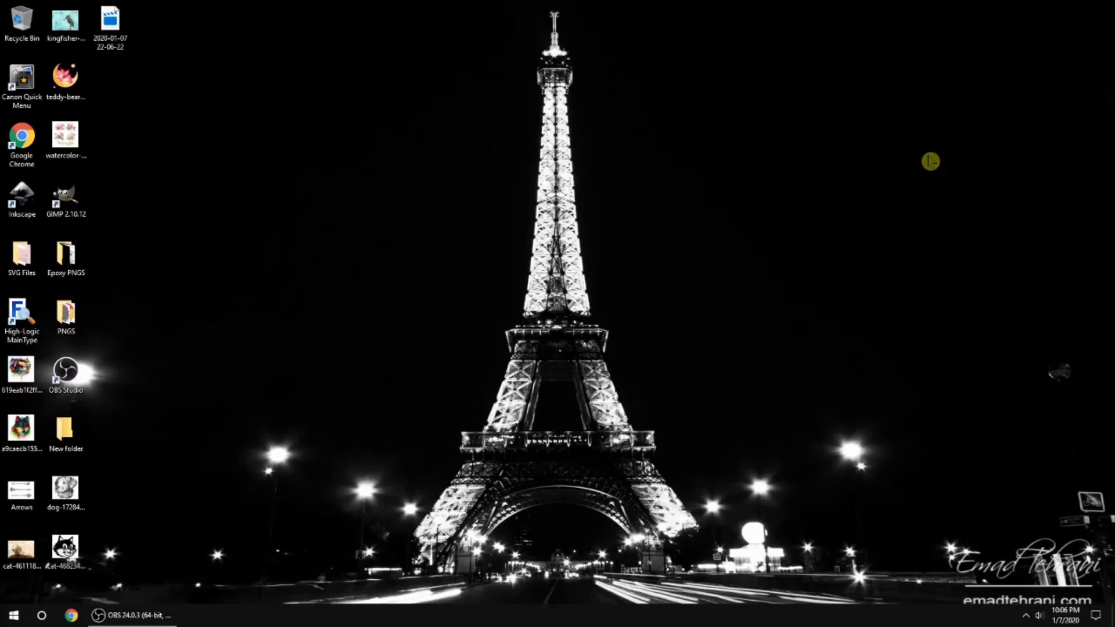
- Open the inkscape.org website in Google Chrome
{"action": "left_click", "coordinate": [72, 616]}
{"action": "type", "text": "in"}
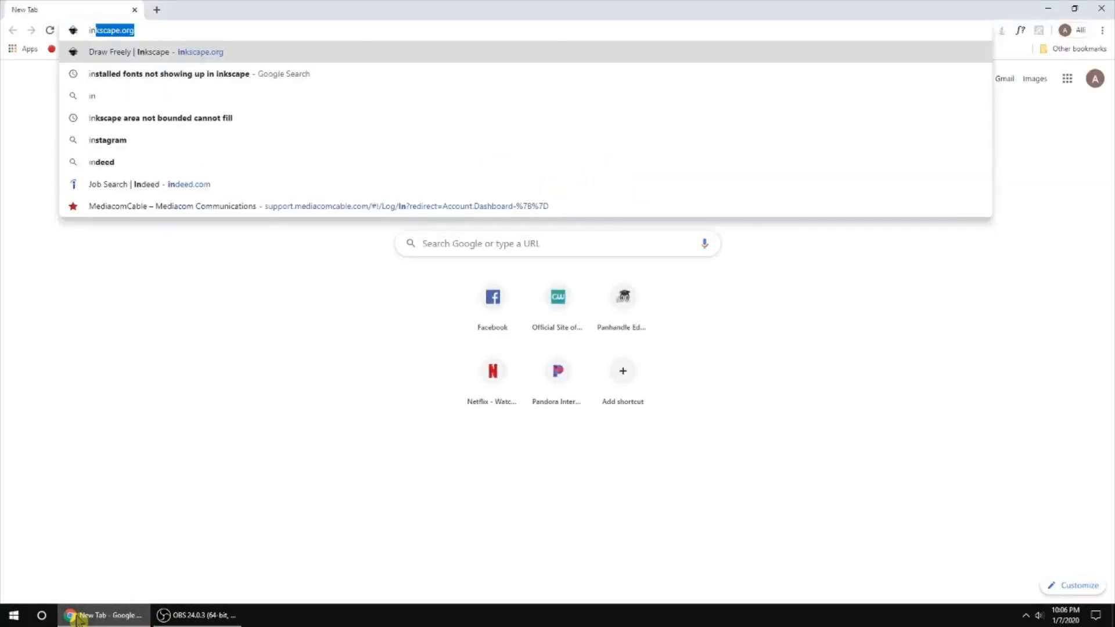
{"action": "type", "text": "kscape.org"}
{"action": "key", "text": "Return"}
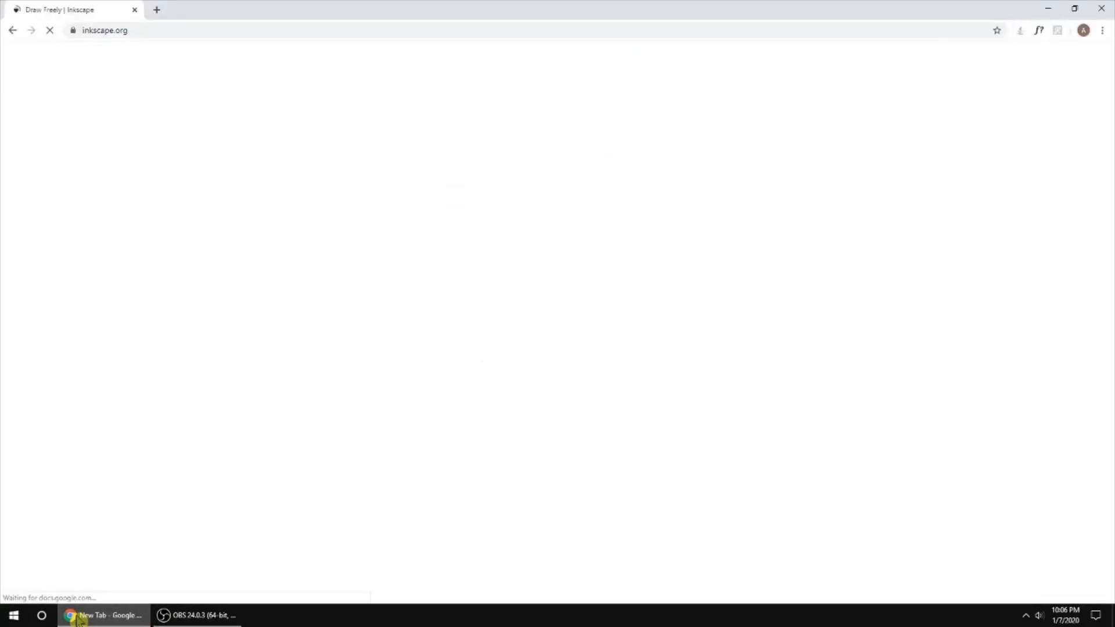
- View the download page for the current Inkscape version, 0.92.4, and close the browser
{"action": "mouse_move", "coordinate": [332, 128]}
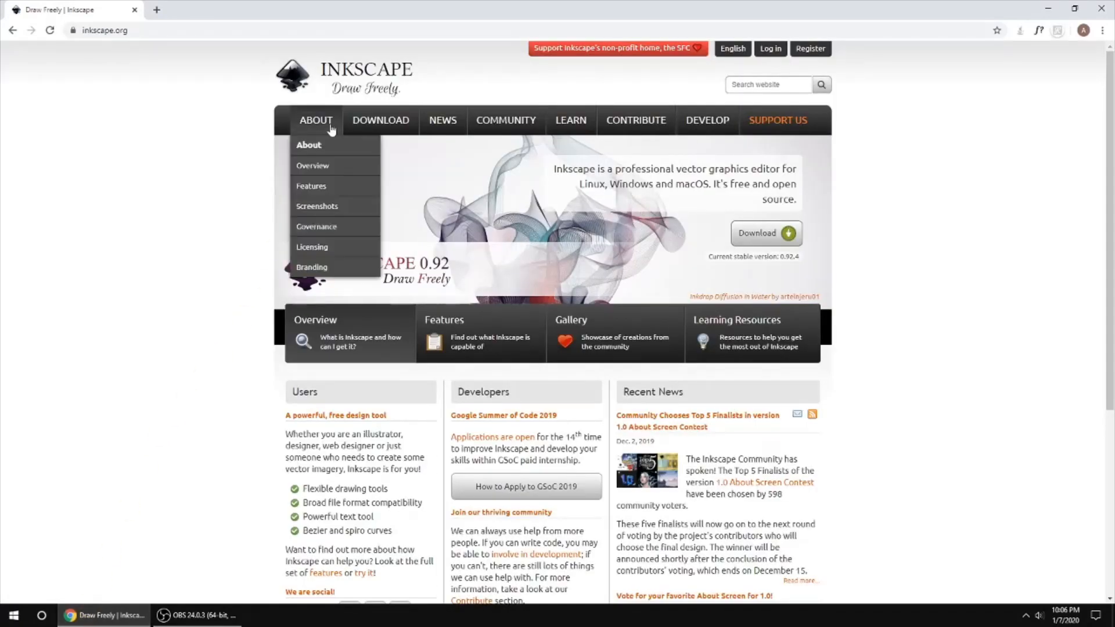
{"action": "mouse_move", "coordinate": [377, 120]}
{"action": "left_click", "coordinate": [371, 149]}
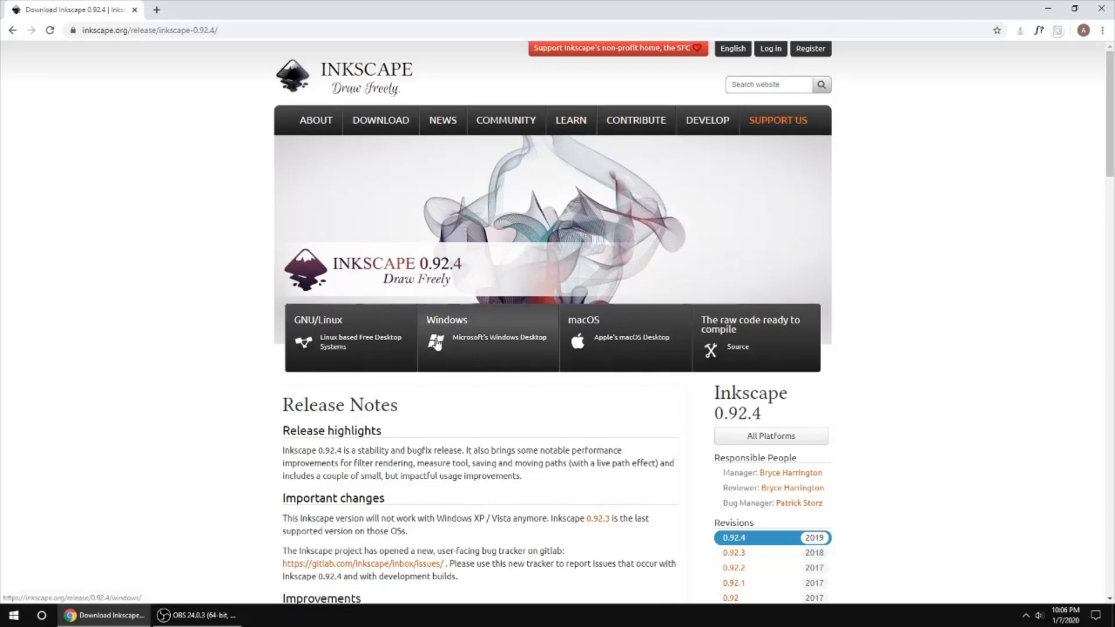
{"action": "left_click", "coordinate": [135, 10]}
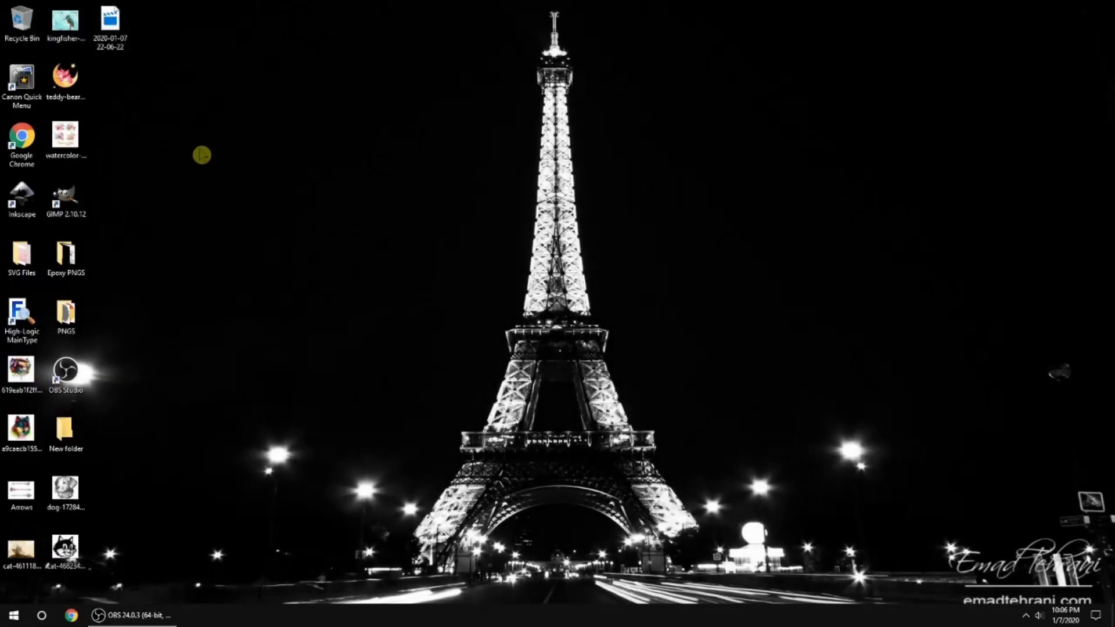
- Launch Inkscape and open cat-4682341_960_720.png from the desktop as an embedded image with its DPI taken from the file
{"action": "left_click", "coordinate": [29, 200]}
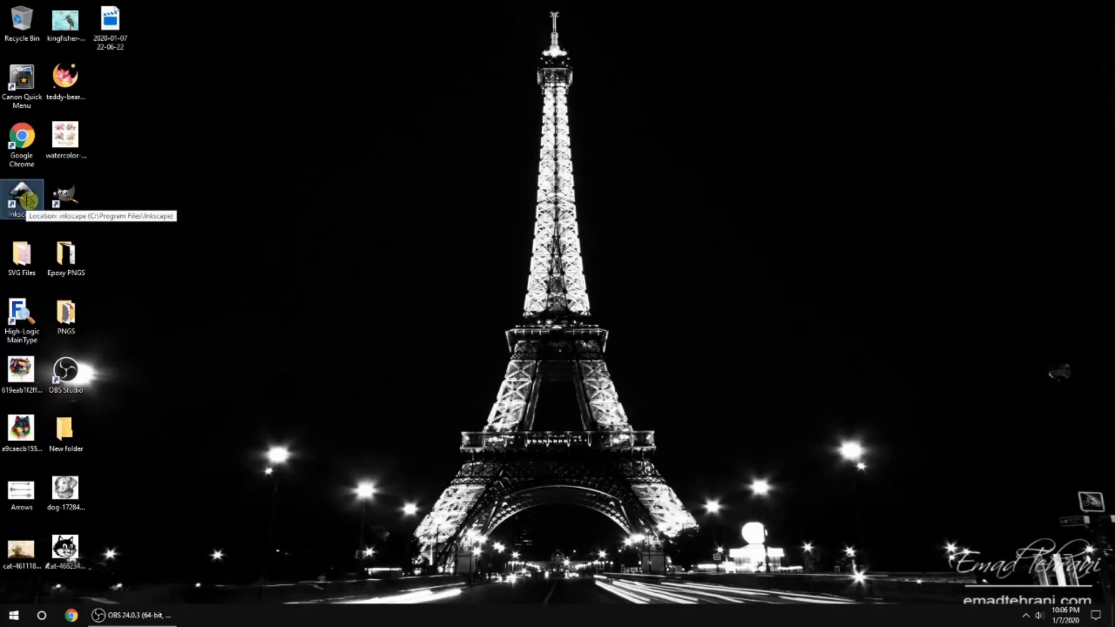
{"action": "double_click", "coordinate": [29, 200]}
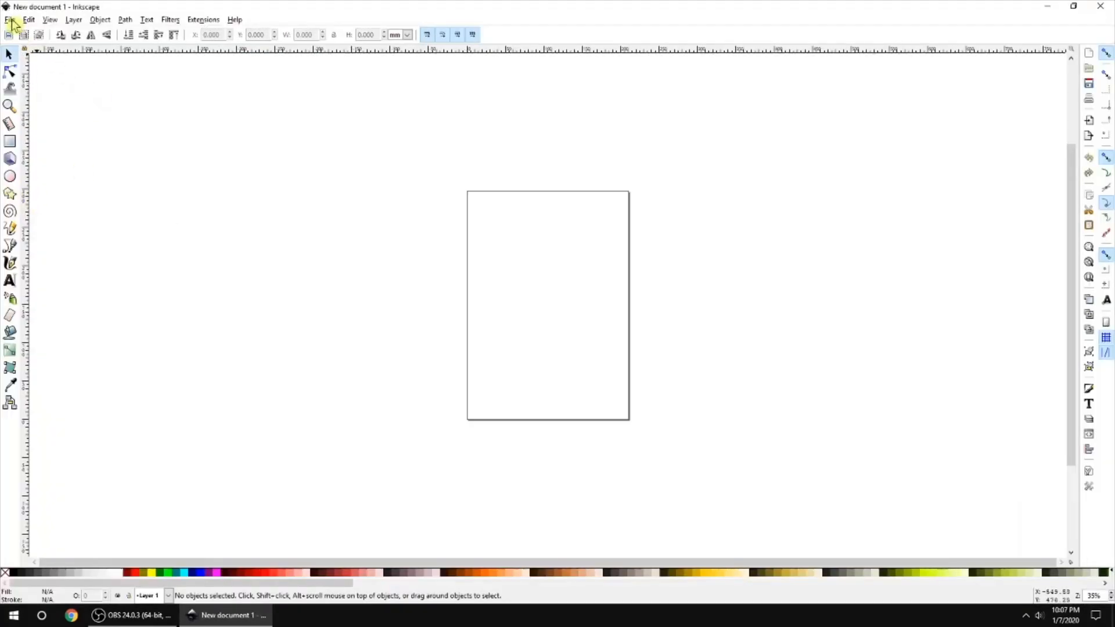
{"action": "left_click", "coordinate": [11, 19]}
{"action": "left_click", "coordinate": [17, 66]}
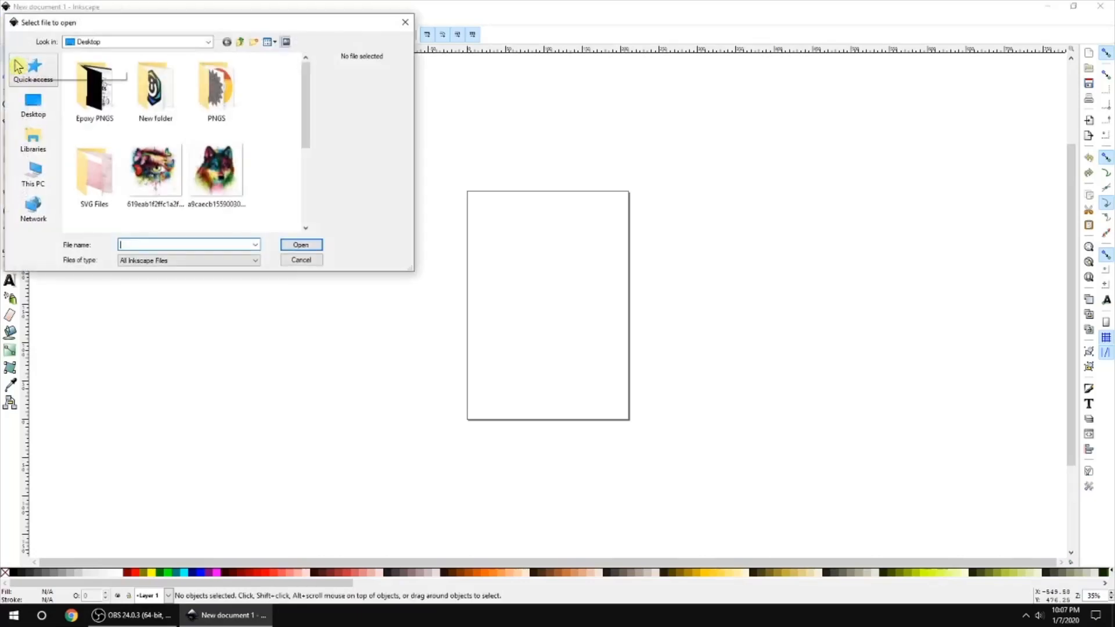
{"action": "left_click_drag", "start_coordinate": [302, 99], "coordinate": [290, 175]}
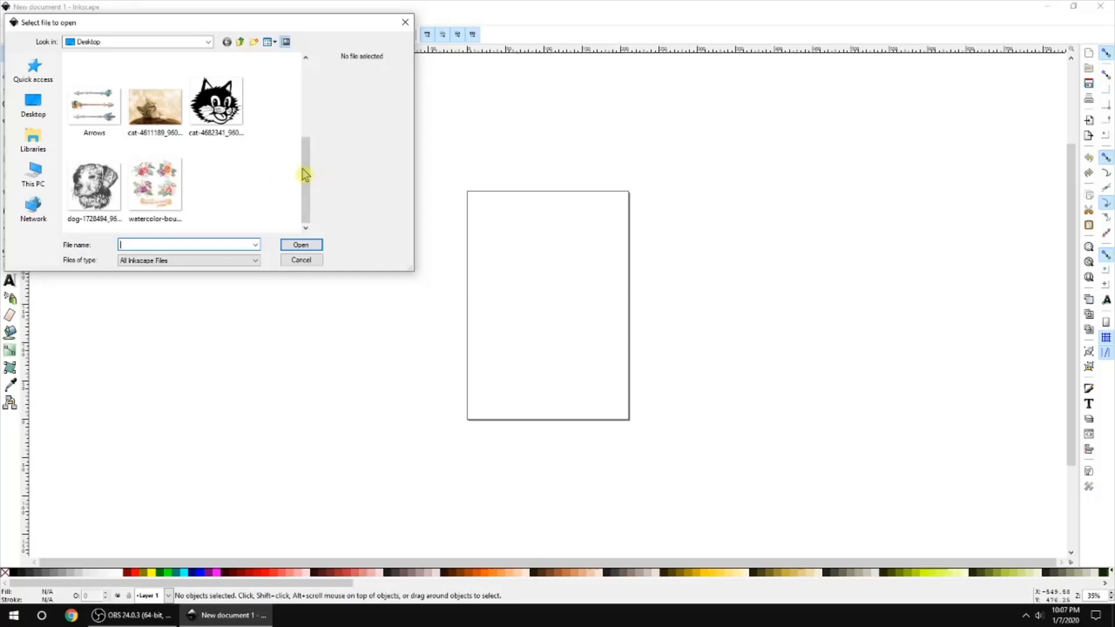
{"action": "double_click", "coordinate": [215, 102]}
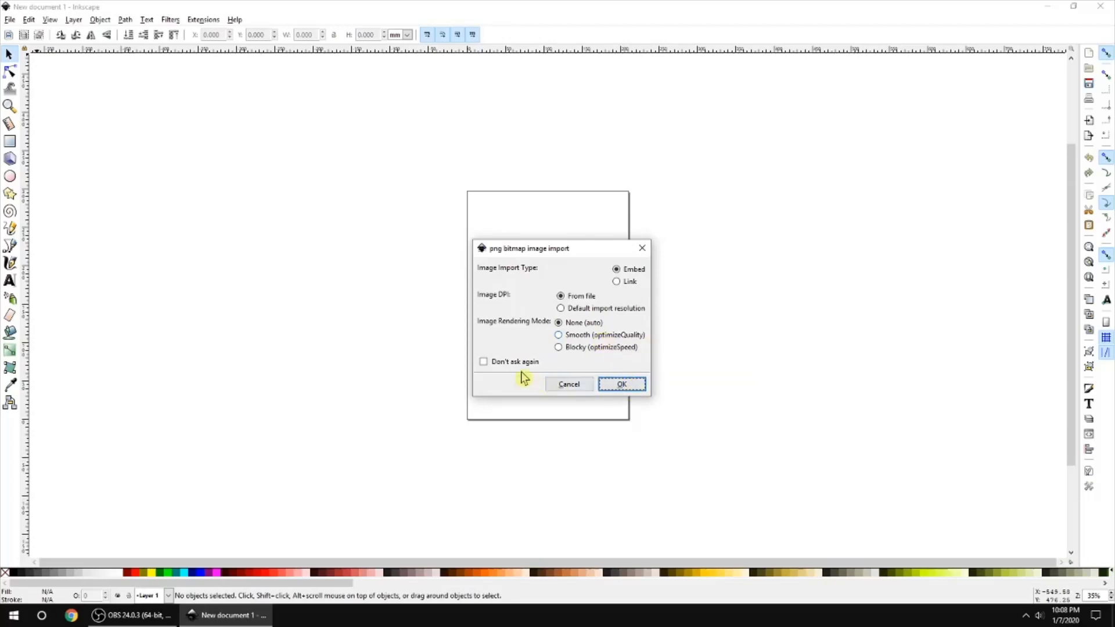
{"action": "left_click", "coordinate": [621, 384]}
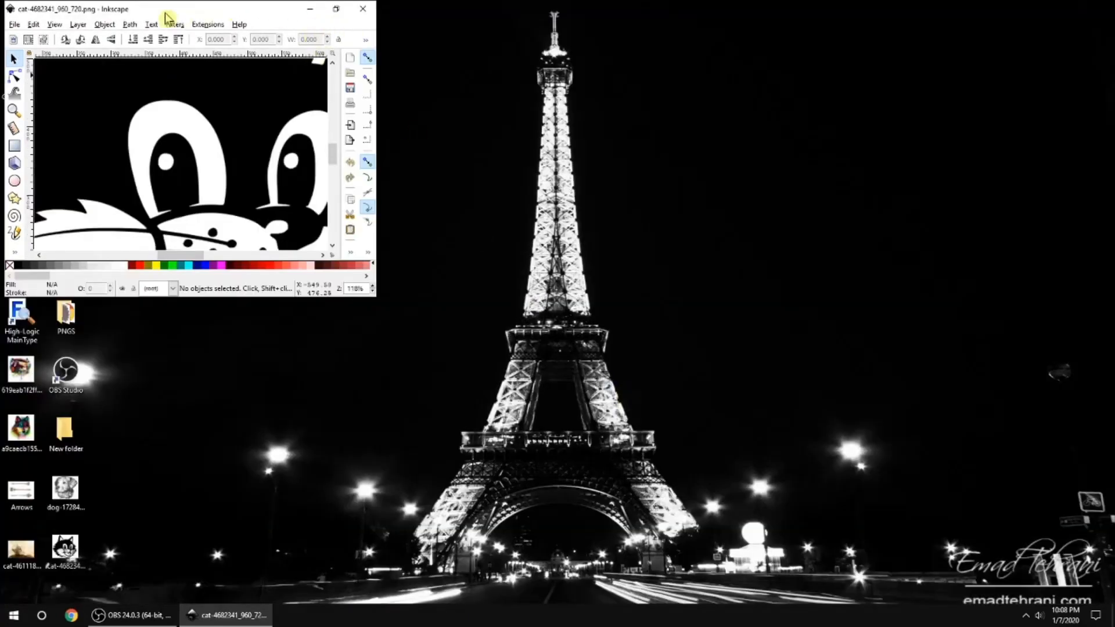
- Maximize the document window containing the opened cat image
{"action": "left_click", "coordinate": [336, 9]}
{"action": "left_click_drag", "start_coordinate": [258, 15], "coordinate": [215, 71]}
{"action": "double_click", "coordinate": [215, 71]}
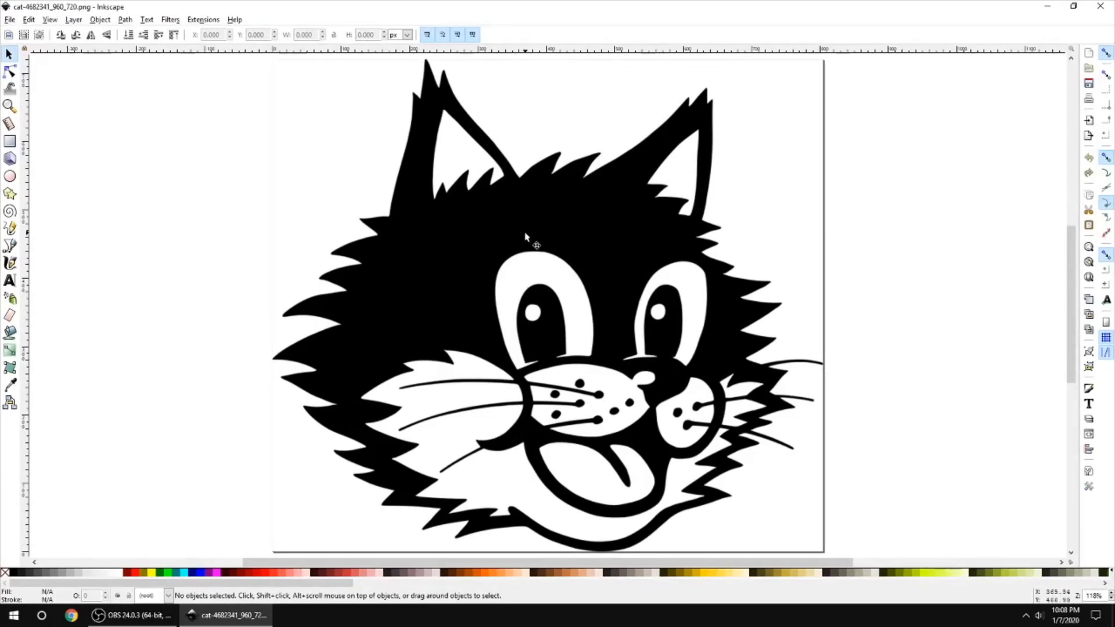
- Select the cat image on the page
{"action": "left_click", "coordinate": [530, 242]}
{"action": "scroll", "coordinate": [861, 266], "scroll_direction": "up", "scroll_amount": 2}
{"action": "scroll", "coordinate": [861, 266], "scroll_direction": "down", "scroll_amount": 1}
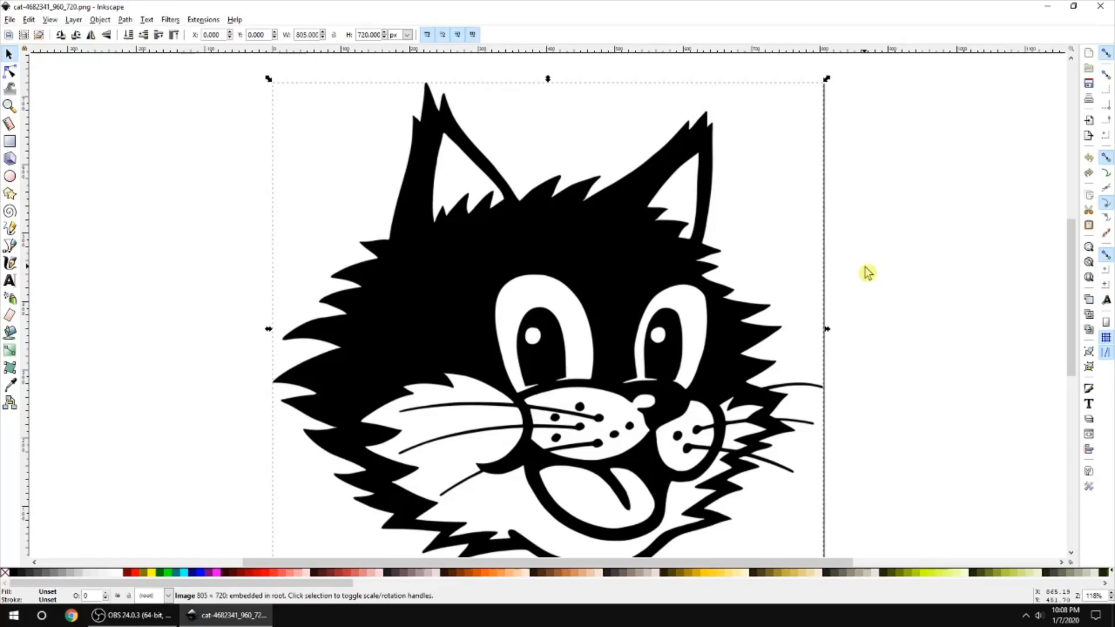
- Try scaling the cat image without locked proportions to about 706 by 697 px, and undo that scaling
{"action": "left_click_drag", "start_coordinate": [828, 79], "coordinate": [759, 95]}
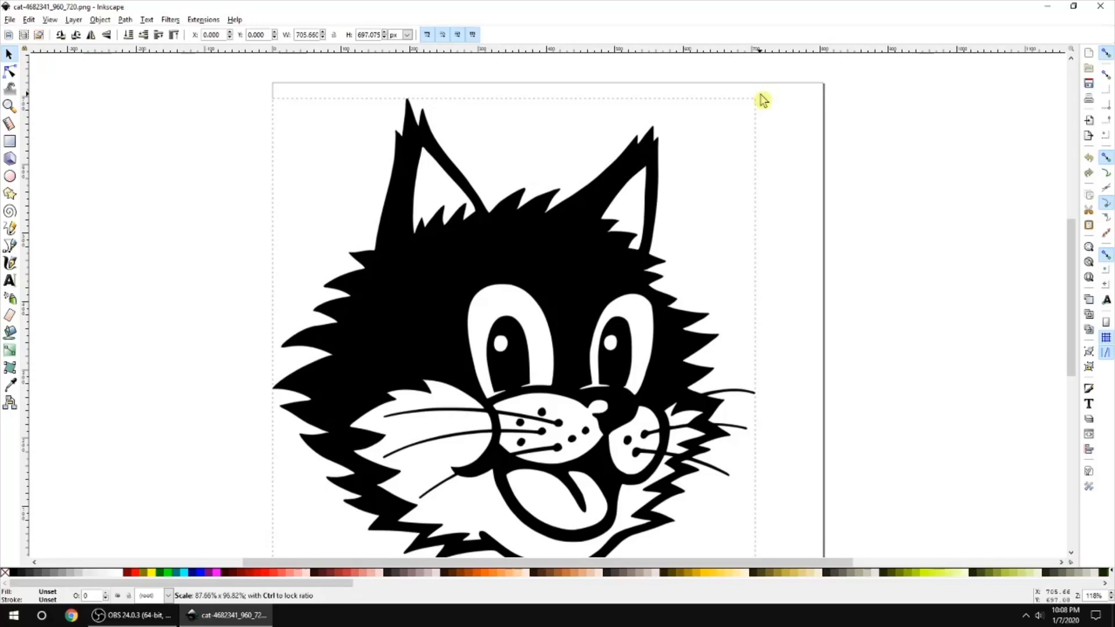
{"action": "left_click_drag", "start_coordinate": [759, 95], "coordinate": [760, 95]}
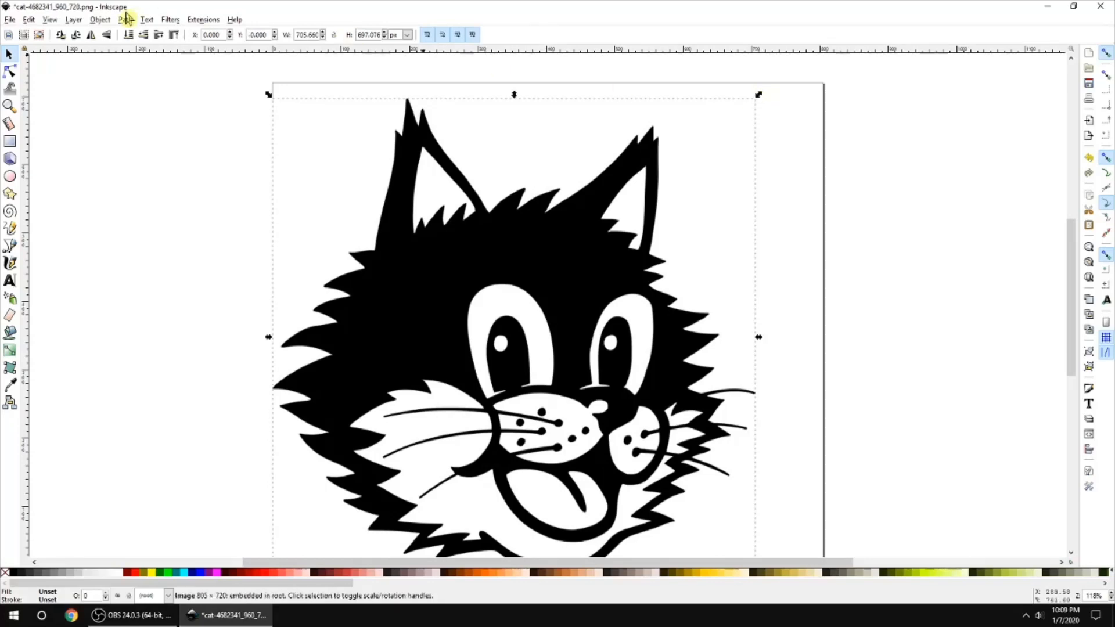
{"action": "left_click", "coordinate": [29, 19]}
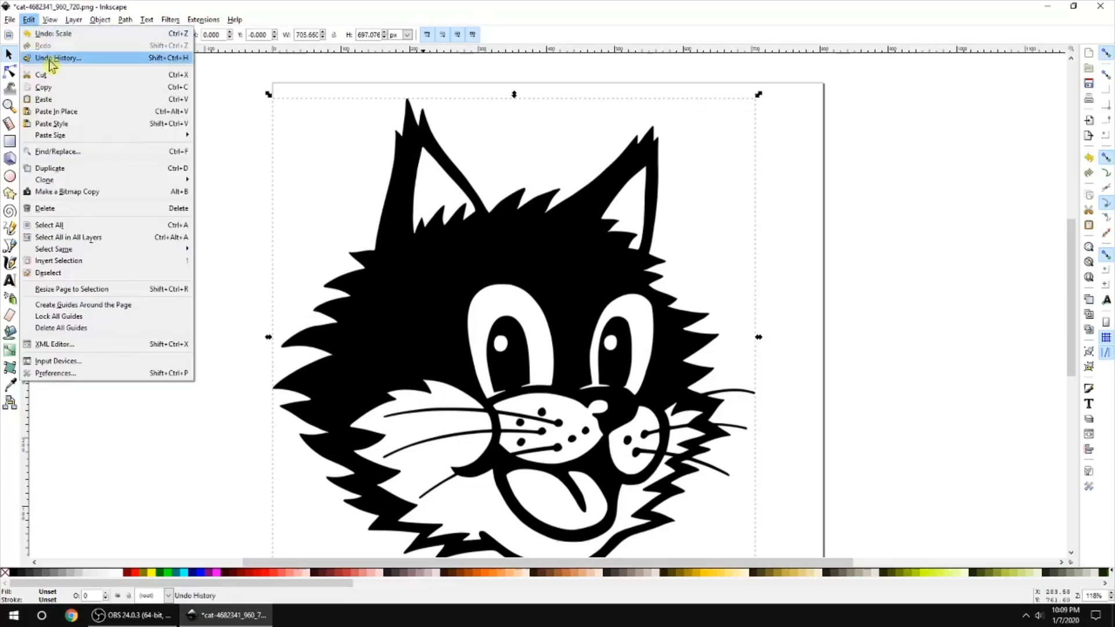
{"action": "left_click", "coordinate": [63, 34]}
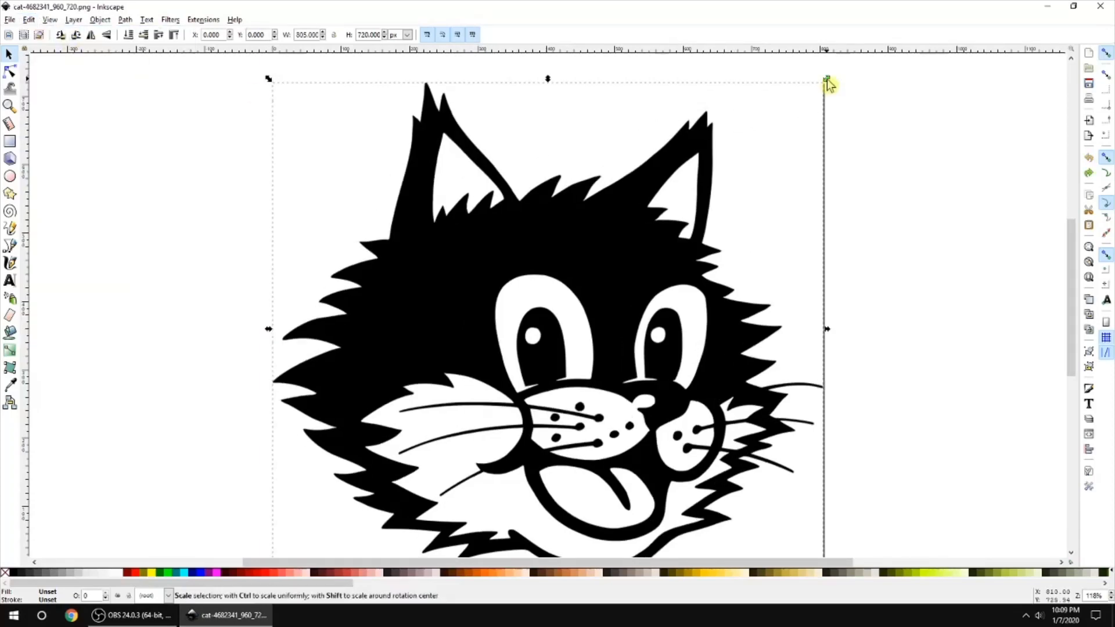
- Scale the cat image proportionally to about 319 by 286 px, move it to about X 149, Y 388 px, and deselect it
{"action": "left_click_drag", "start_coordinate": [829, 85], "coordinate": [492, 335]}
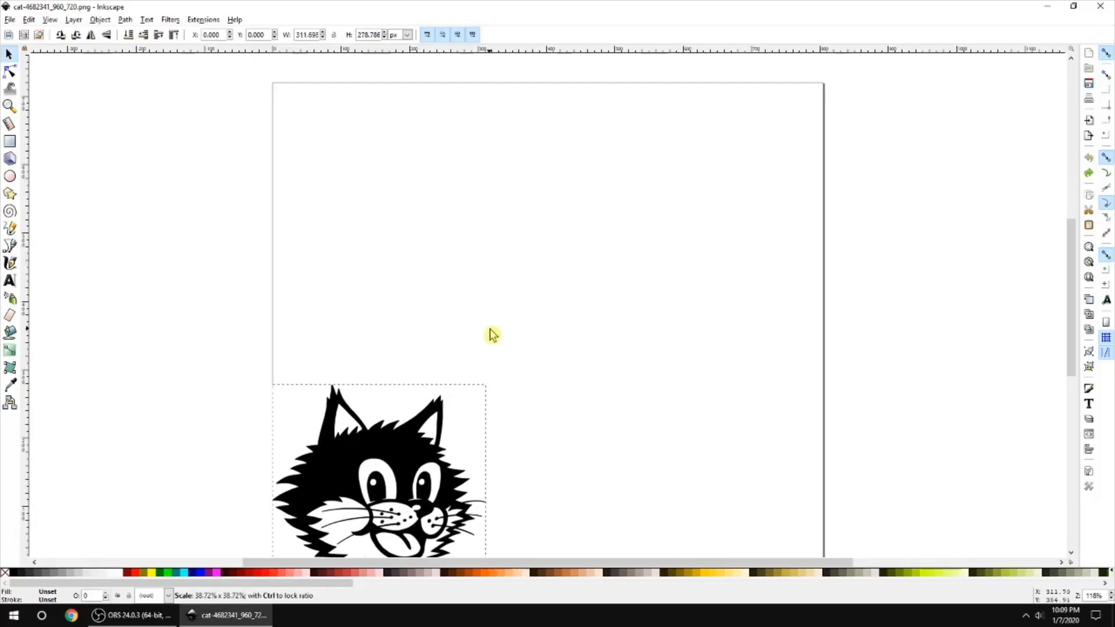
{"action": "mouse_move", "coordinate": [491, 334]}
{"action": "left_mouse_down"}
{"action": "mouse_move", "coordinate": [483, 340]}
{"action": "mouse_move", "coordinate": [530, 308]}
{"action": "mouse_move", "coordinate": [496, 333]}
{"action": "left_mouse_up"}
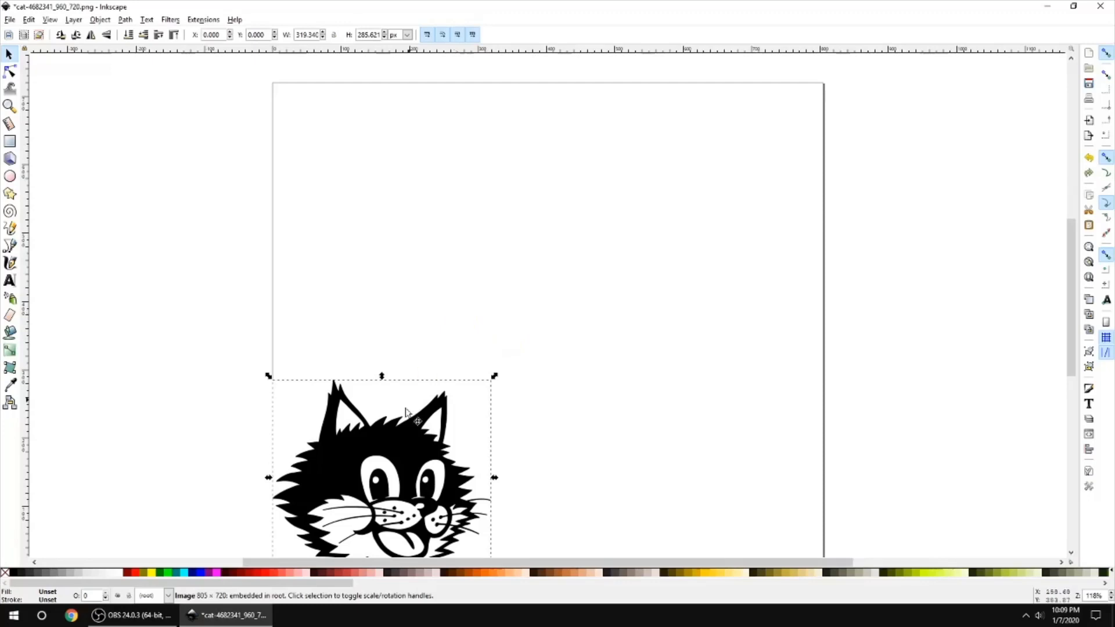
{"action": "left_click_drag", "start_coordinate": [392, 442], "coordinate": [499, 337]}
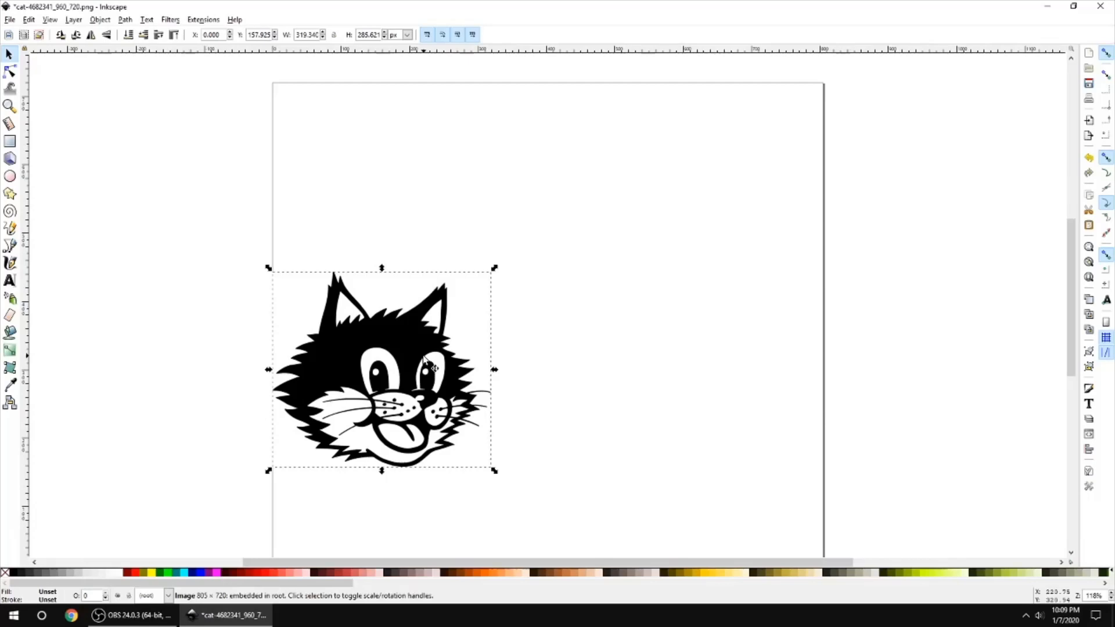
{"action": "left_click_drag", "start_coordinate": [406, 326], "coordinate": [582, 241]}
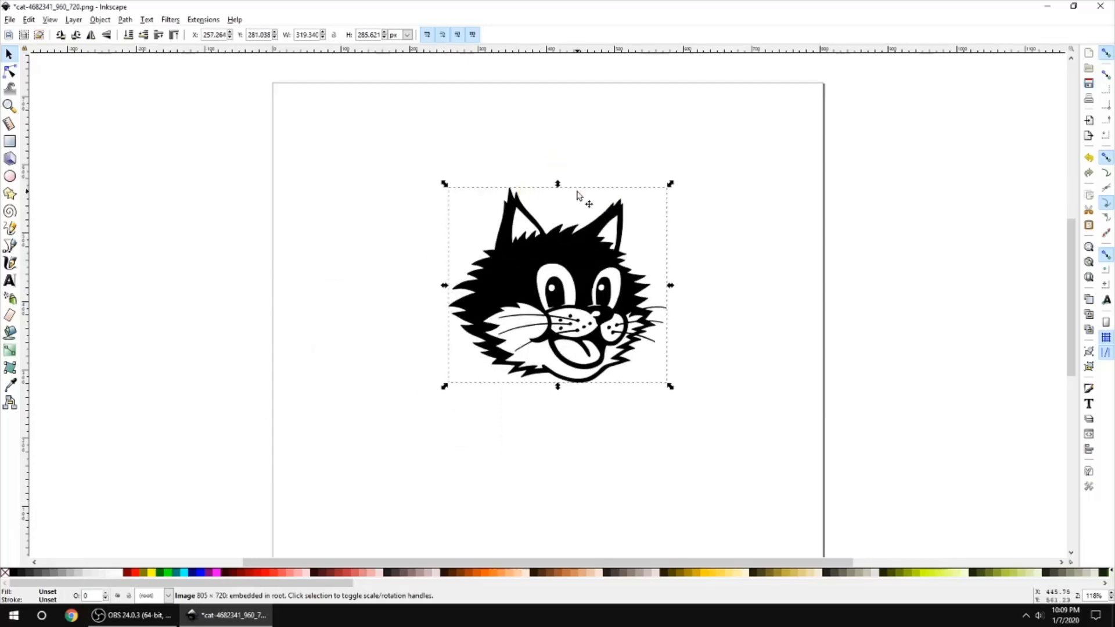
{"action": "left_click_drag", "start_coordinate": [567, 241], "coordinate": [488, 175]}
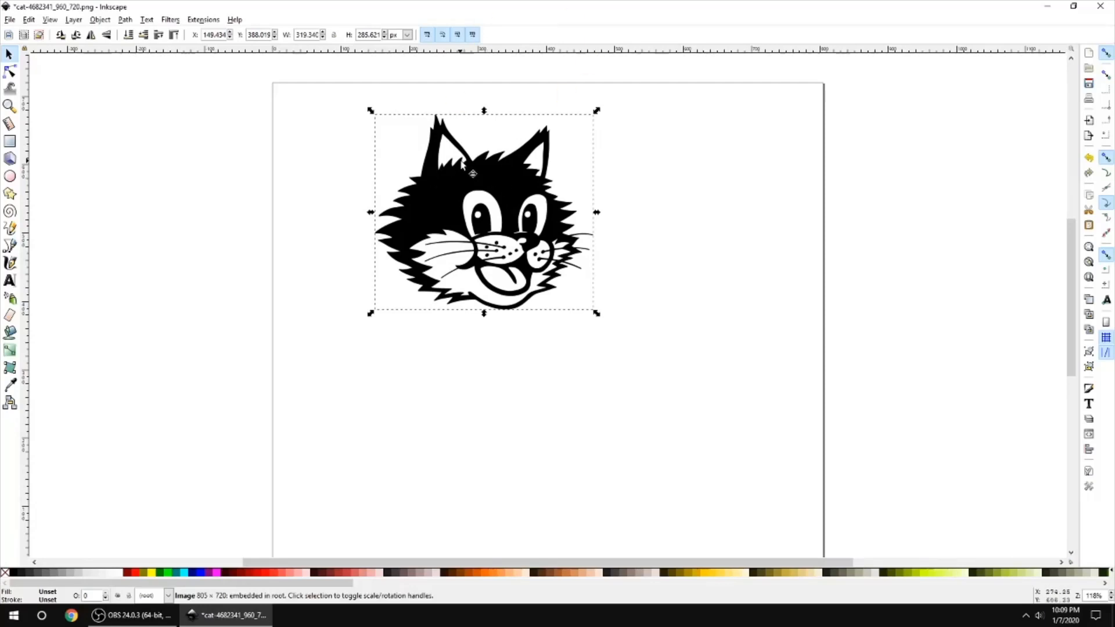
{"action": "left_click", "coordinate": [776, 126]}
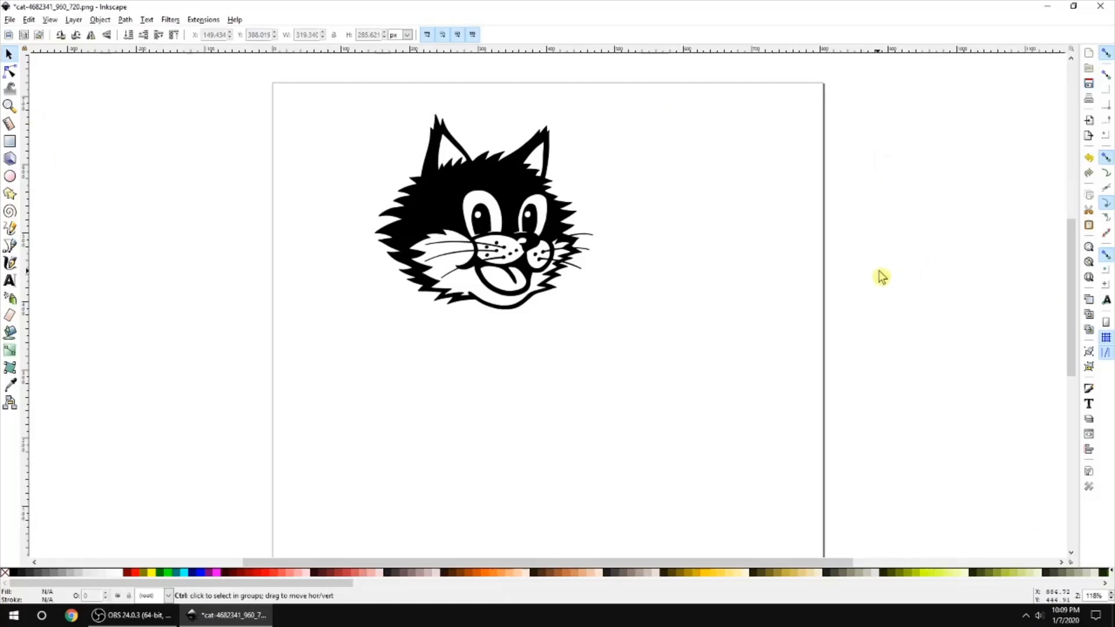
- Move the small cat image far off the page, up and to the left on the empty canvas, and deselect it
{"action": "scroll", "coordinate": [881, 277], "scroll_direction": "down", "scroll_amount": 4, "text": "ctrl"}
{"action": "scroll", "coordinate": [877, 270], "scroll_direction": "down", "scroll_amount": 2, "text": "ctrl"}
{"action": "scroll", "coordinate": [883, 267], "scroll_direction": "up", "scroll_amount": 6, "text": "ctrl"}
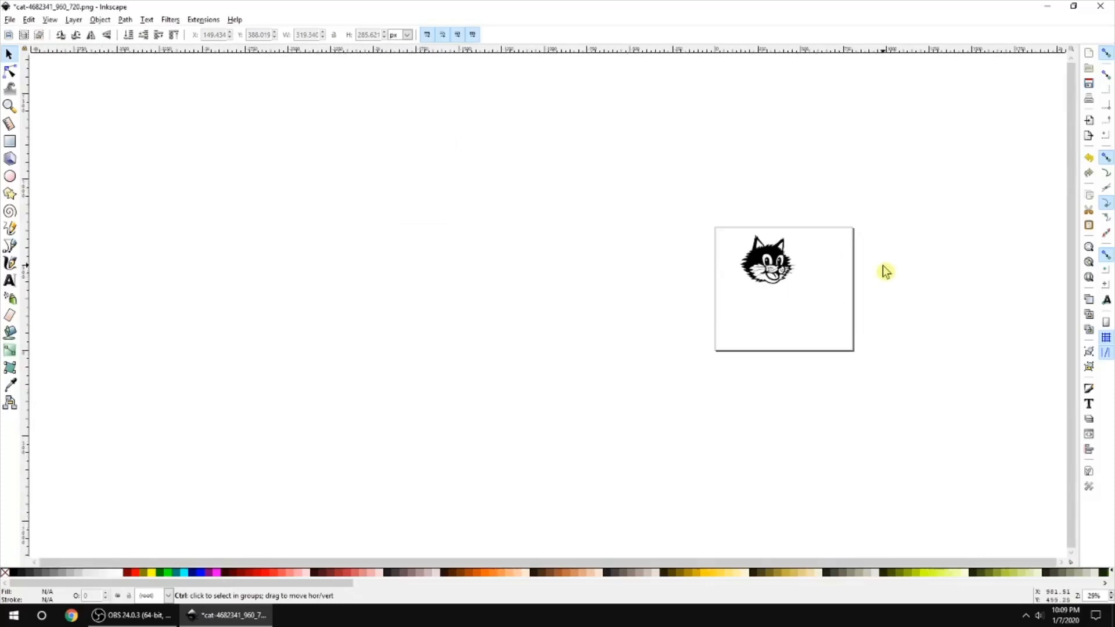
{"action": "scroll", "coordinate": [837, 267], "scroll_direction": "down", "scroll_amount": 2, "text": "ctrl"}
{"action": "scroll", "coordinate": [836, 271], "scroll_direction": "down", "scroll_amount": 8, "text": "ctrl"}
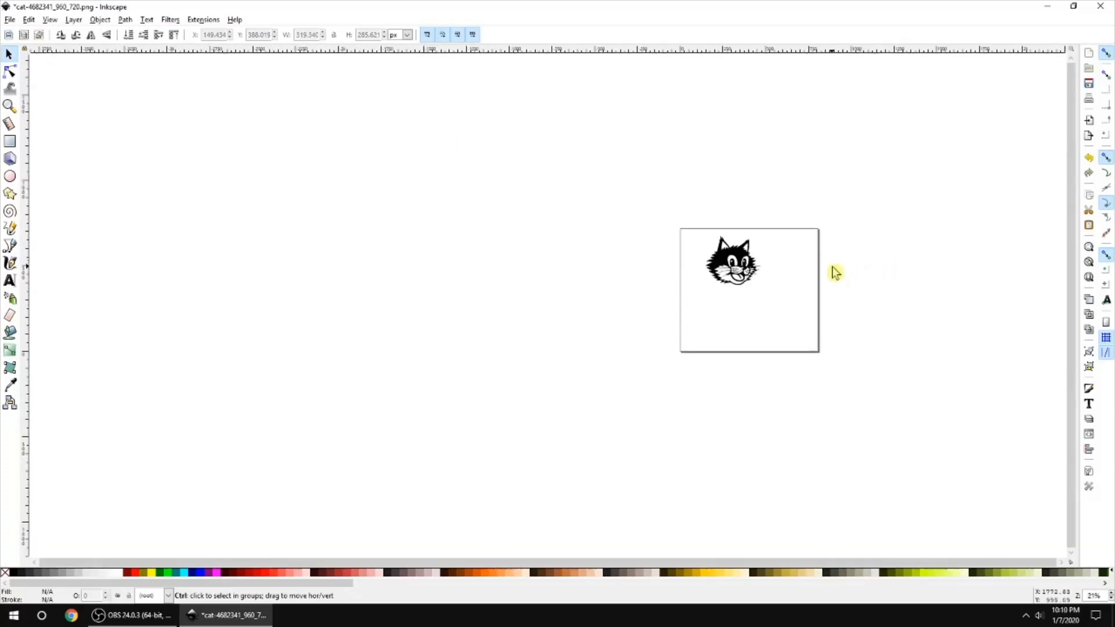
{"action": "scroll", "coordinate": [834, 272], "scroll_direction": "down", "scroll_amount": 4, "text": "ctrl"}
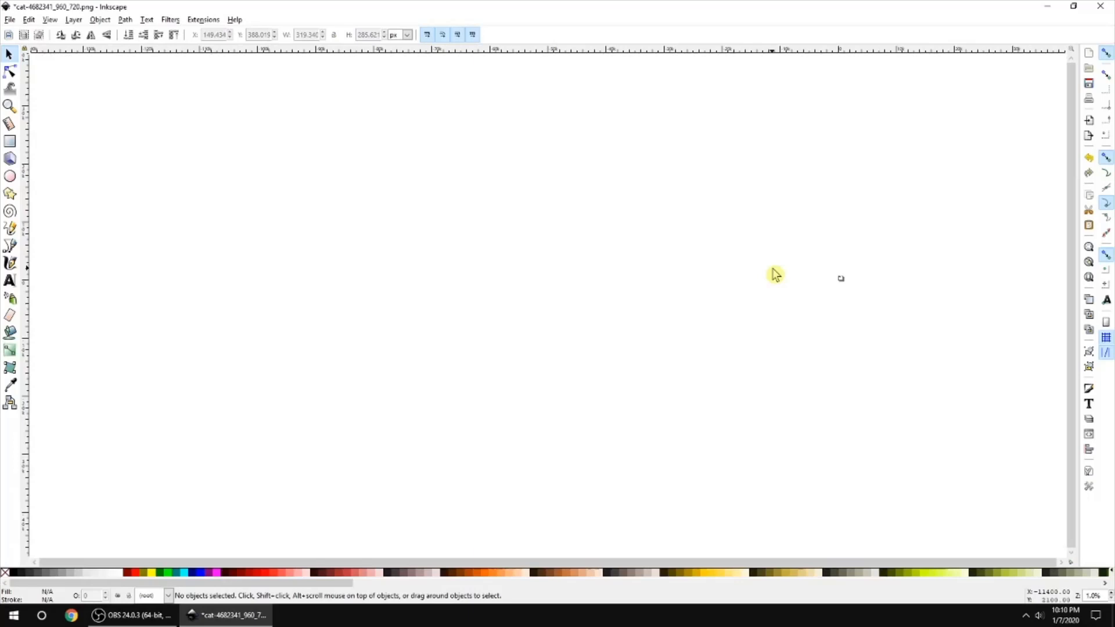
{"action": "scroll", "coordinate": [852, 268], "scroll_direction": "up", "scroll_amount": 5, "text": "ctrl"}
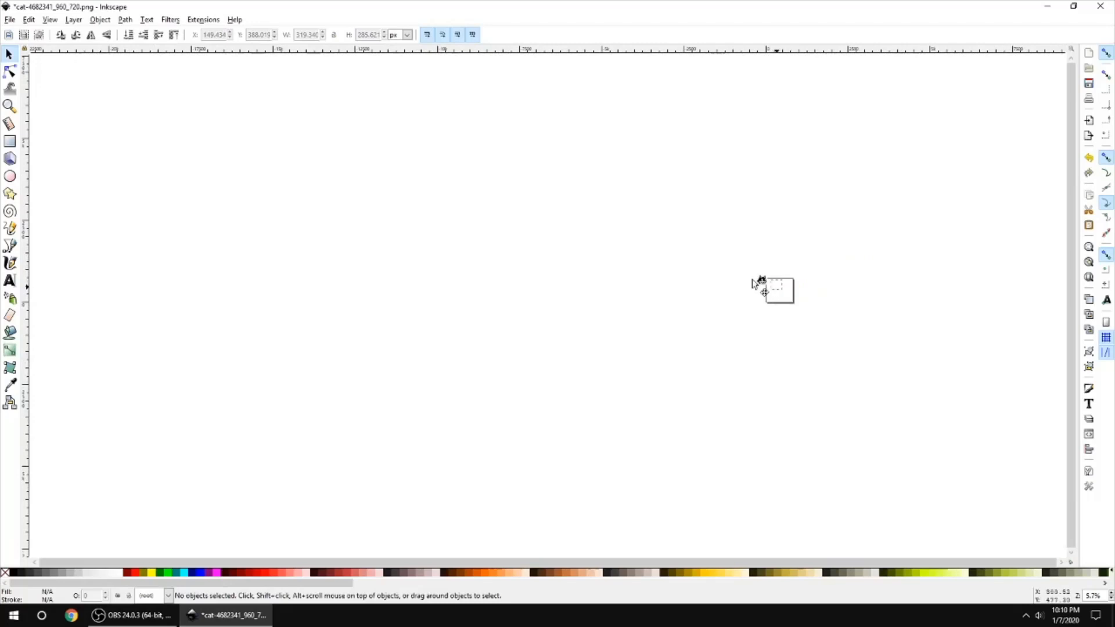
{"action": "left_click_drag", "start_coordinate": [753, 283], "coordinate": [142, 137]}
{"action": "left_click", "coordinate": [488, 261]}
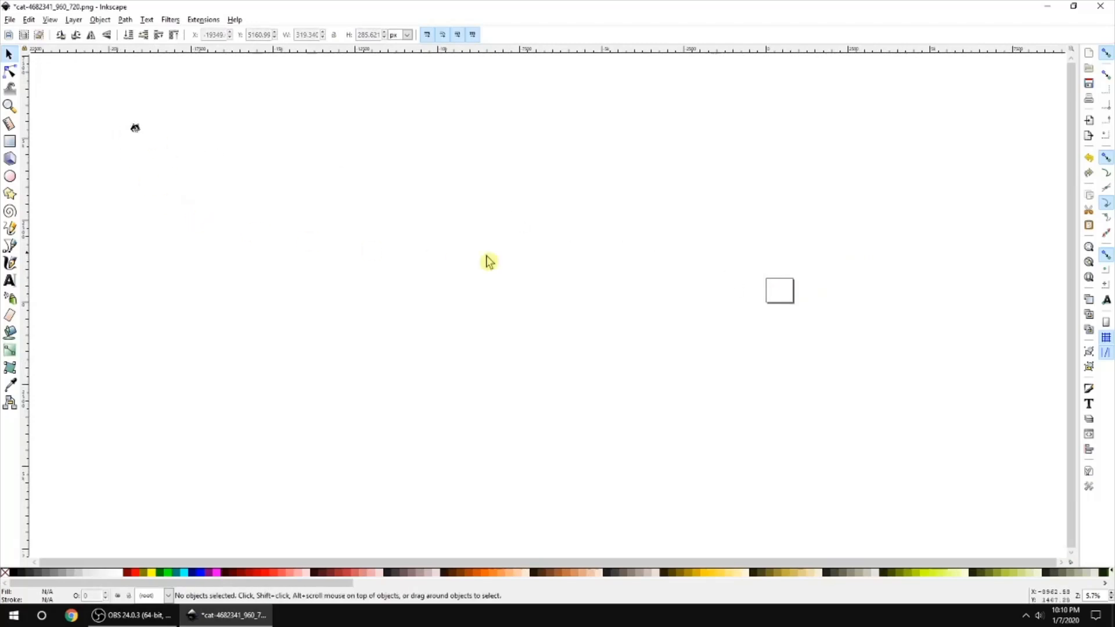
- Bring the off-page cat image back onto the page, placing it near the centre at about X 276, Y 248 px
{"action": "scroll", "coordinate": [836, 293], "scroll_direction": "up", "scroll_amount": 2, "text": "ctrl"}
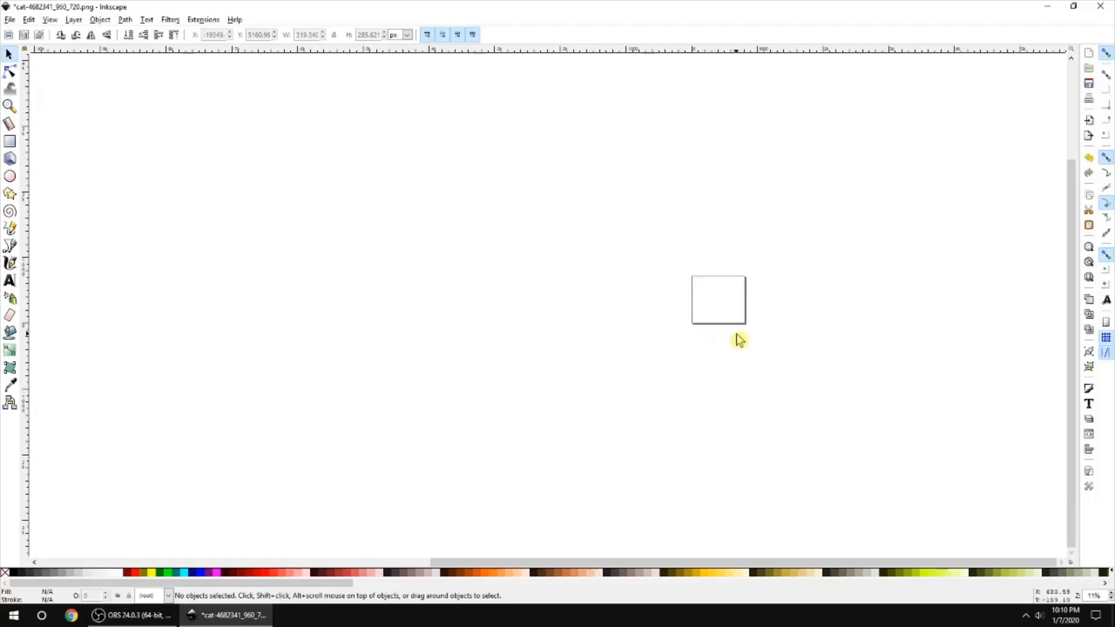
{"action": "scroll", "coordinate": [720, 313], "scroll_direction": "down", "scroll_amount": 4, "text": "ctrl"}
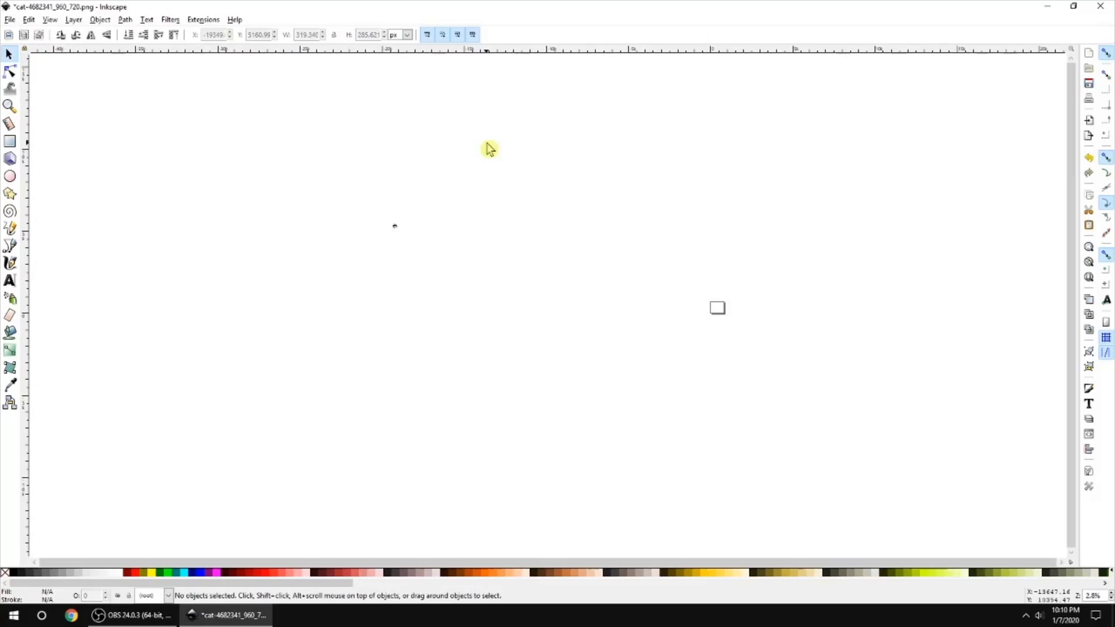
{"action": "left_click", "coordinate": [395, 226]}
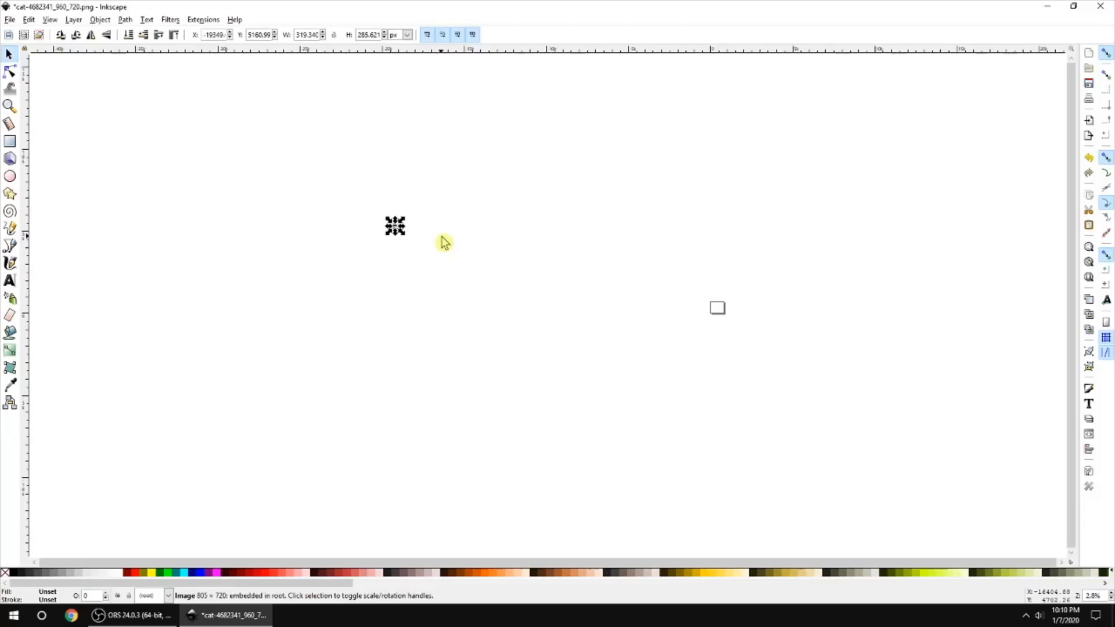
{"action": "scroll", "coordinate": [465, 252], "scroll_direction": "up", "scroll_amount": 3}
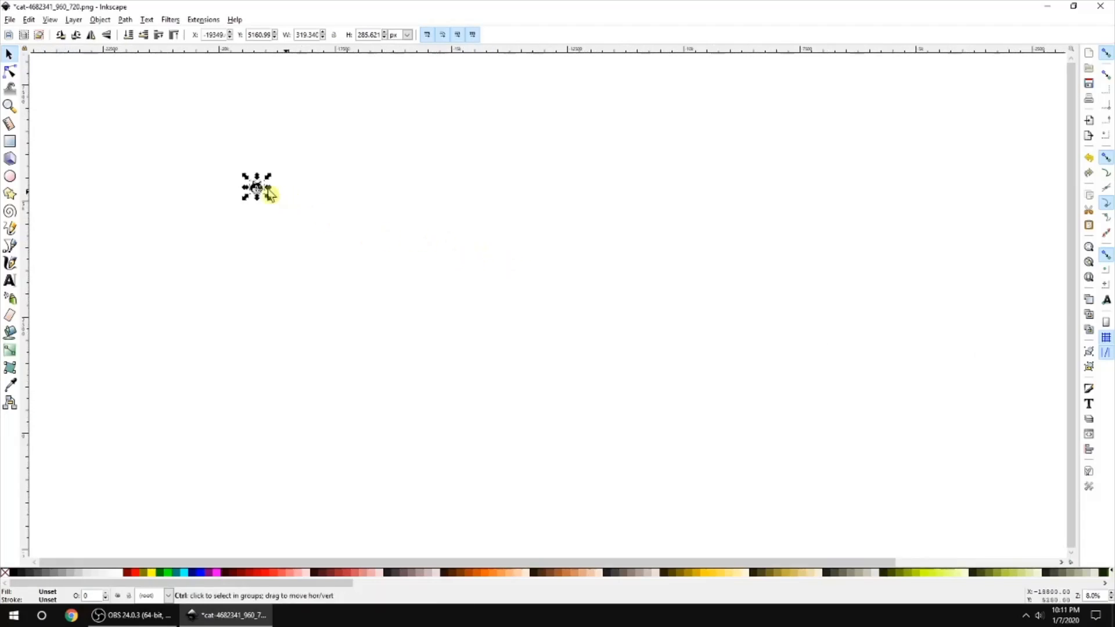
{"action": "left_click_drag", "start_coordinate": [255, 187], "coordinate": [976, 384]}
{"action": "left_click_drag", "start_coordinate": [791, 563], "coordinate": [957, 564]}
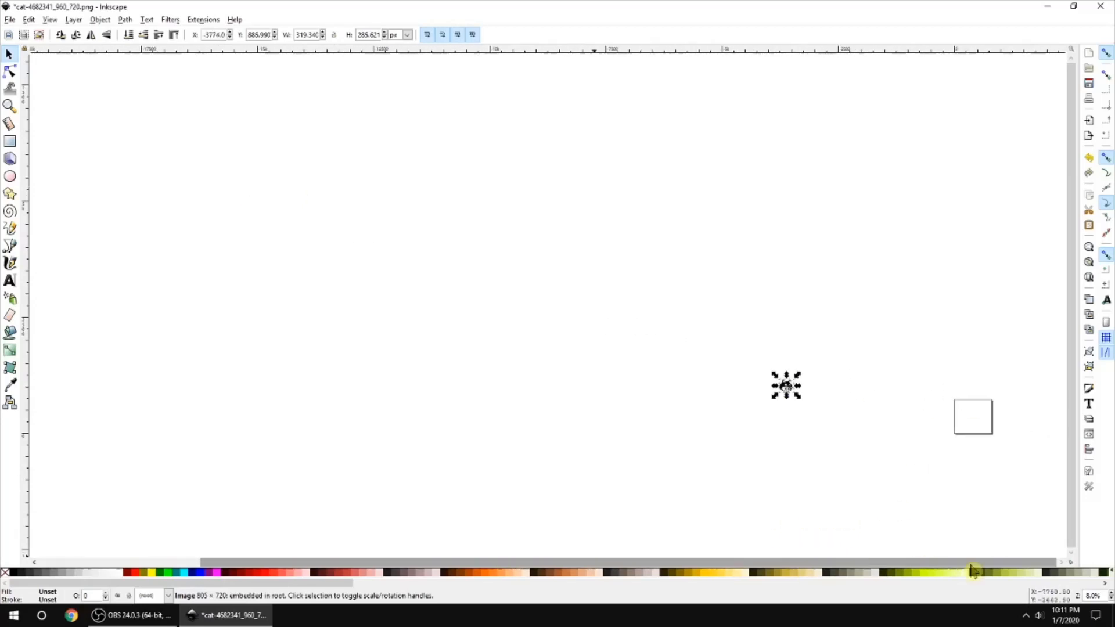
{"action": "left_click_drag", "start_coordinate": [801, 392], "coordinate": [988, 422]}
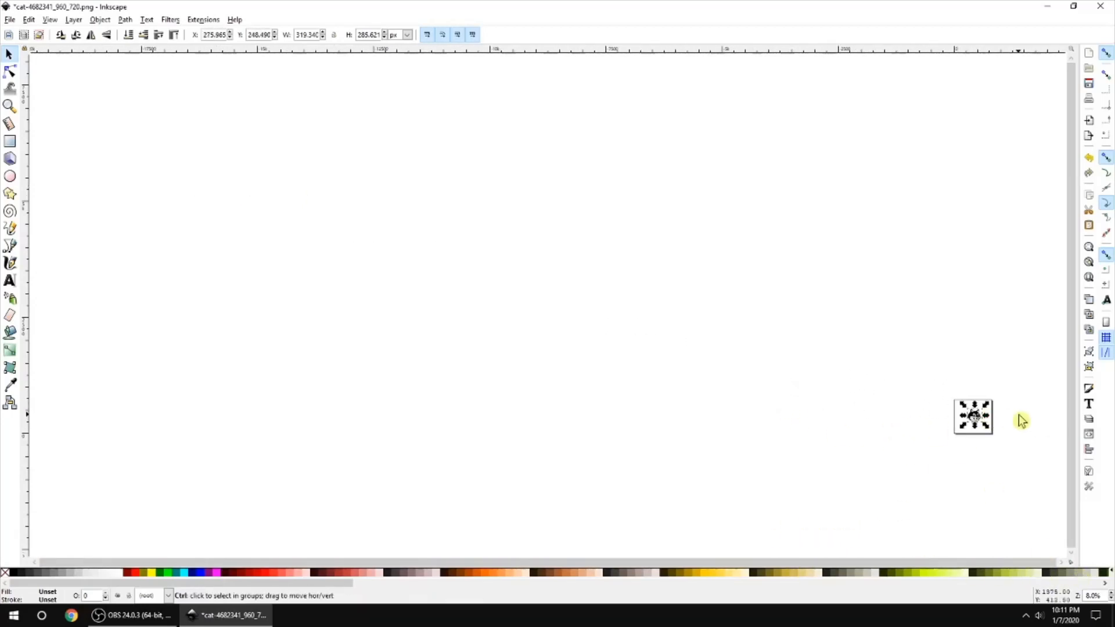
{"action": "scroll", "coordinate": [1019, 422], "scroll_direction": "up", "scroll_amount": 5}
{"action": "scroll", "coordinate": [829, 425], "scroll_direction": "up", "scroll_amount": 2}
{"action": "scroll", "coordinate": [804, 336], "scroll_direction": "down", "scroll_amount": 5}
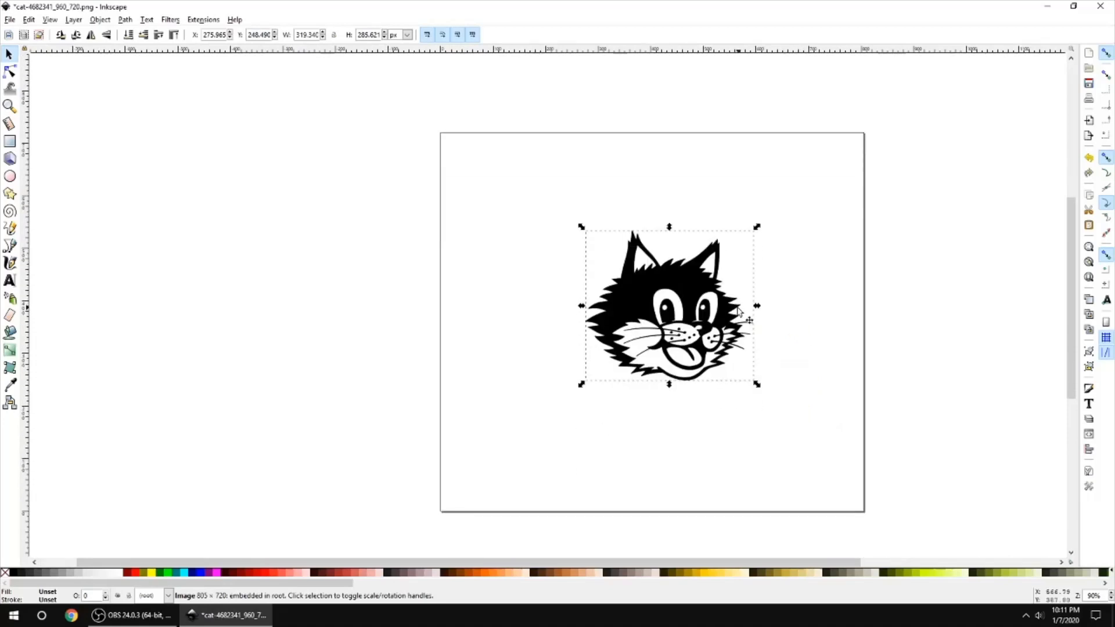
- Move the cat image into the page's upper-left corner, at about X 22, Y 416 px, and deselect it
{"action": "scroll", "coordinate": [683, 319], "scroll_direction": "up", "scroll_amount": 2}
{"action": "left_click_drag", "start_coordinate": [683, 319], "coordinate": [550, 230]}
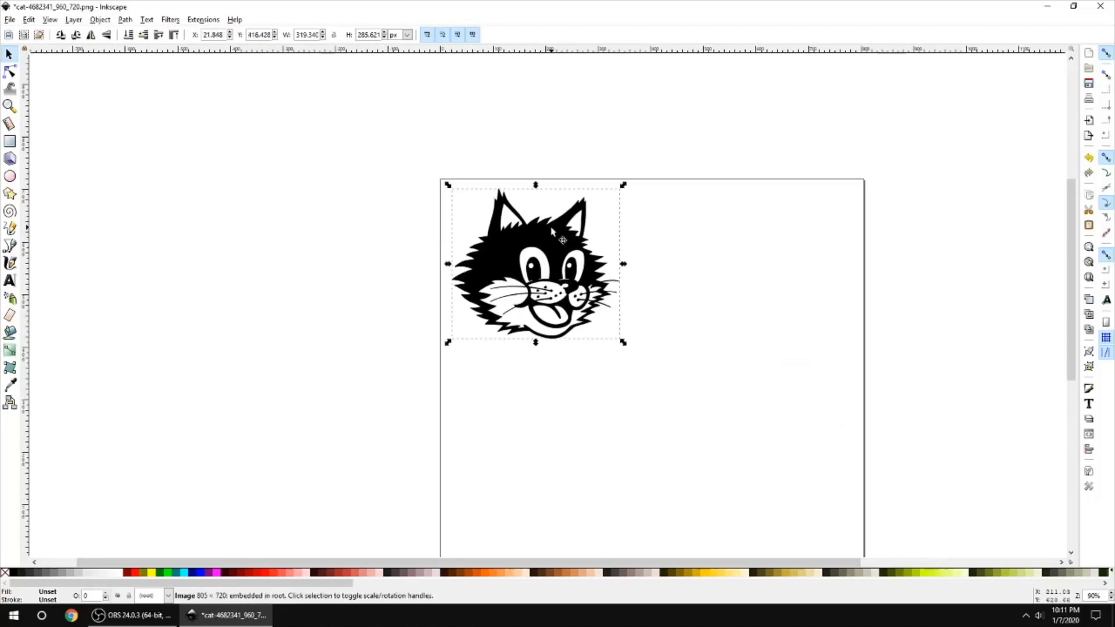
{"action": "left_click", "coordinate": [733, 140]}
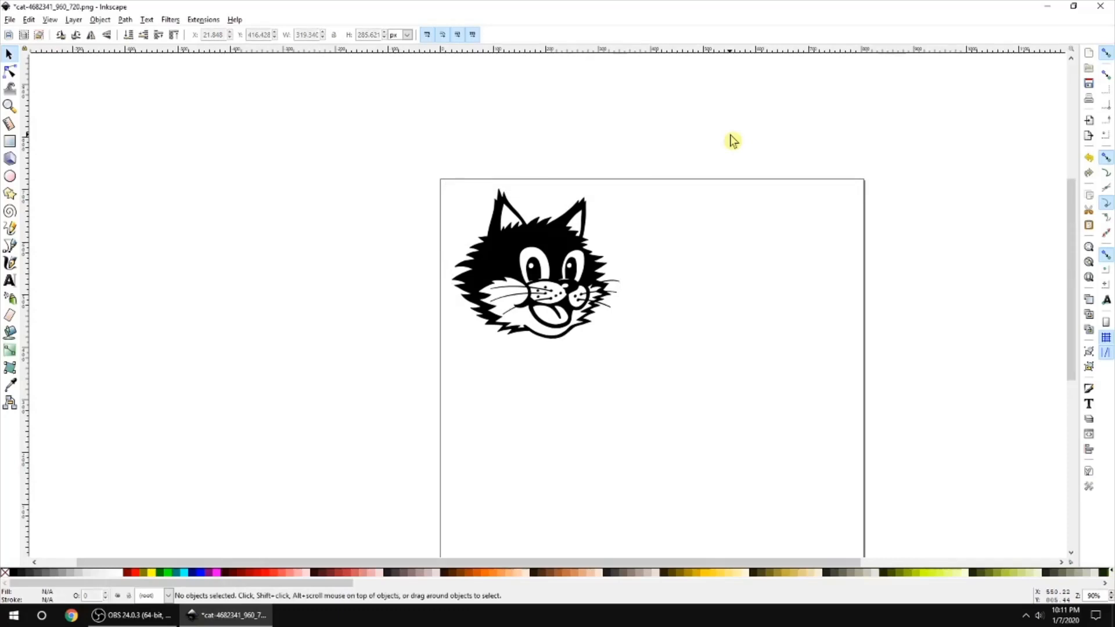
- Open the Trace Bitmap dialog for the cat image, place it clear of the drawing, and reselect the image
{"action": "left_click", "coordinate": [535, 233]}
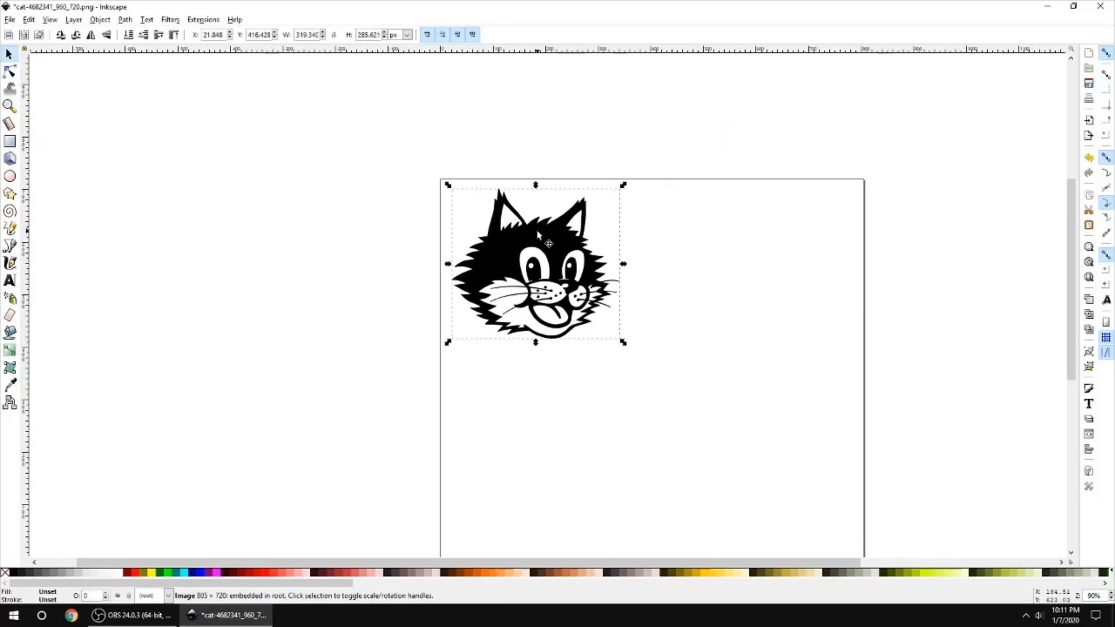
{"action": "left_click", "coordinate": [123, 20]}
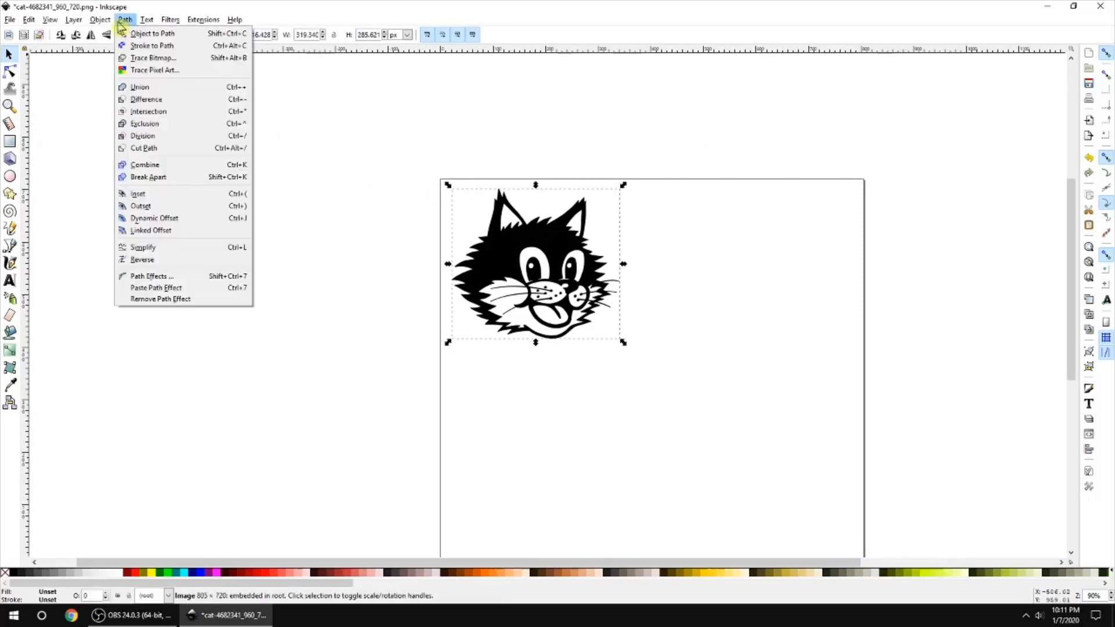
{"action": "left_click", "coordinate": [133, 58]}
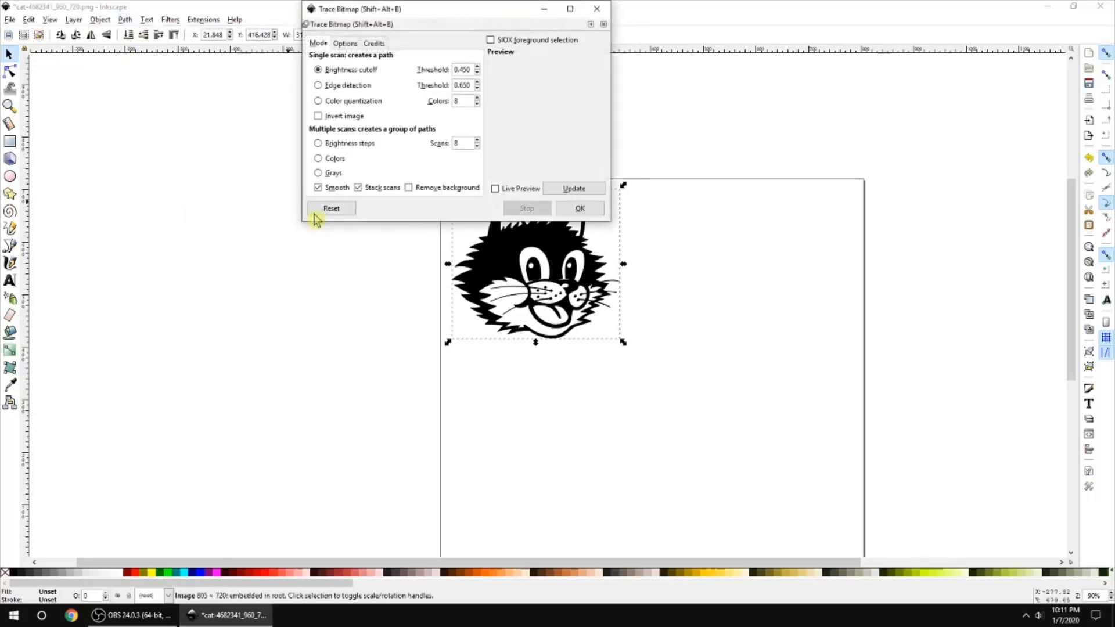
{"action": "right_click", "coordinate": [552, 260]}
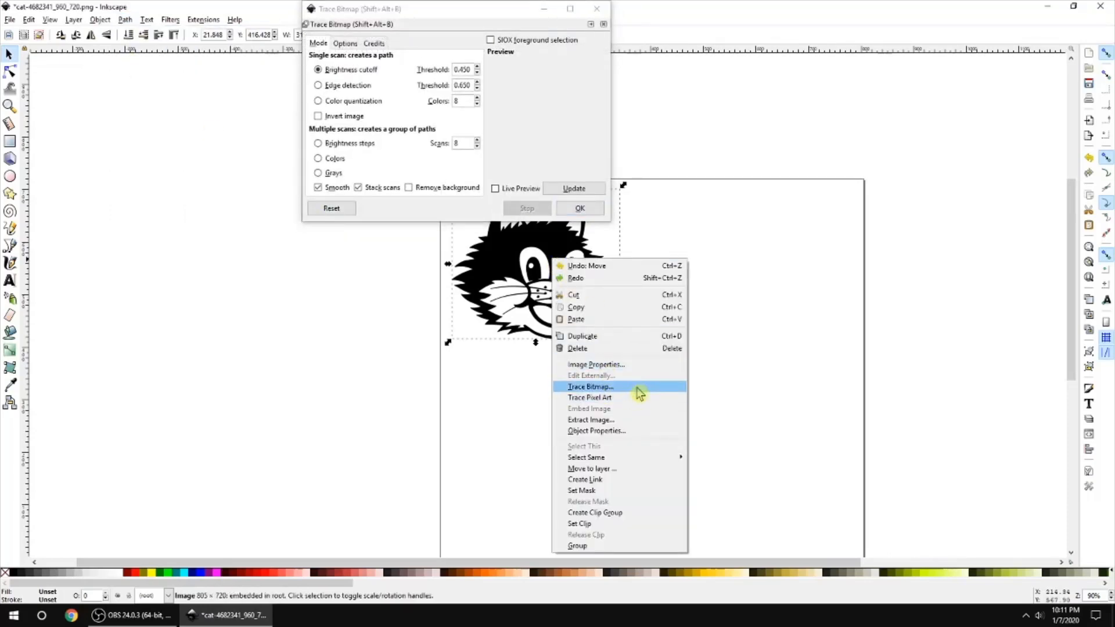
{"action": "left_click", "coordinate": [884, 76]}
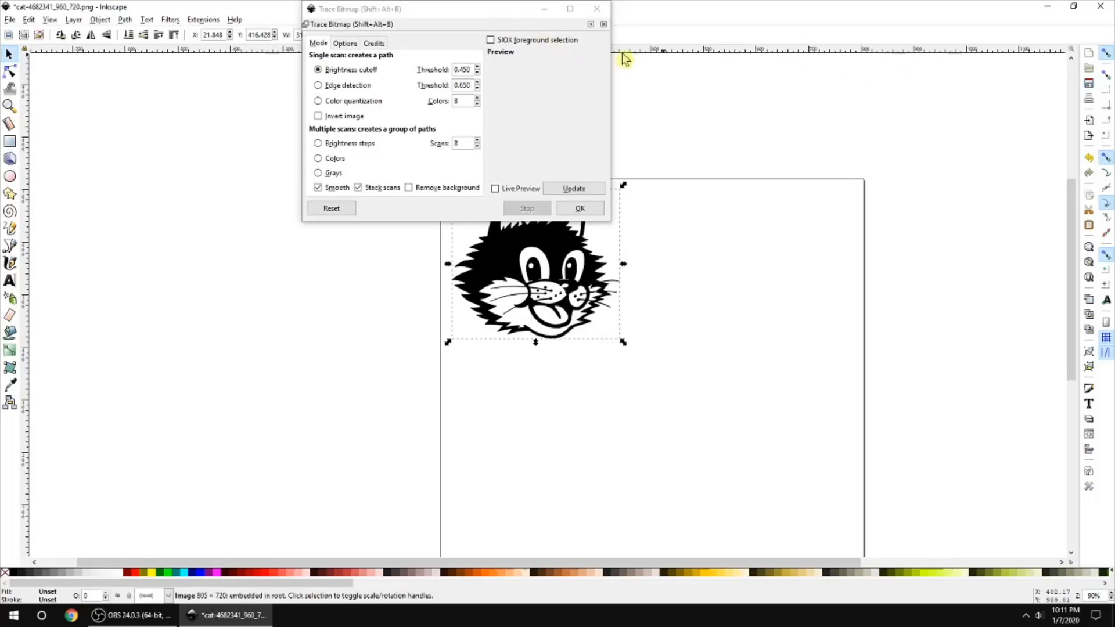
{"action": "mouse_move", "coordinate": [428, 17]}
{"action": "left_mouse_down"}
{"action": "mouse_move", "coordinate": [853, 93]}
{"action": "mouse_move", "coordinate": [850, 71]}
{"action": "left_mouse_up"}
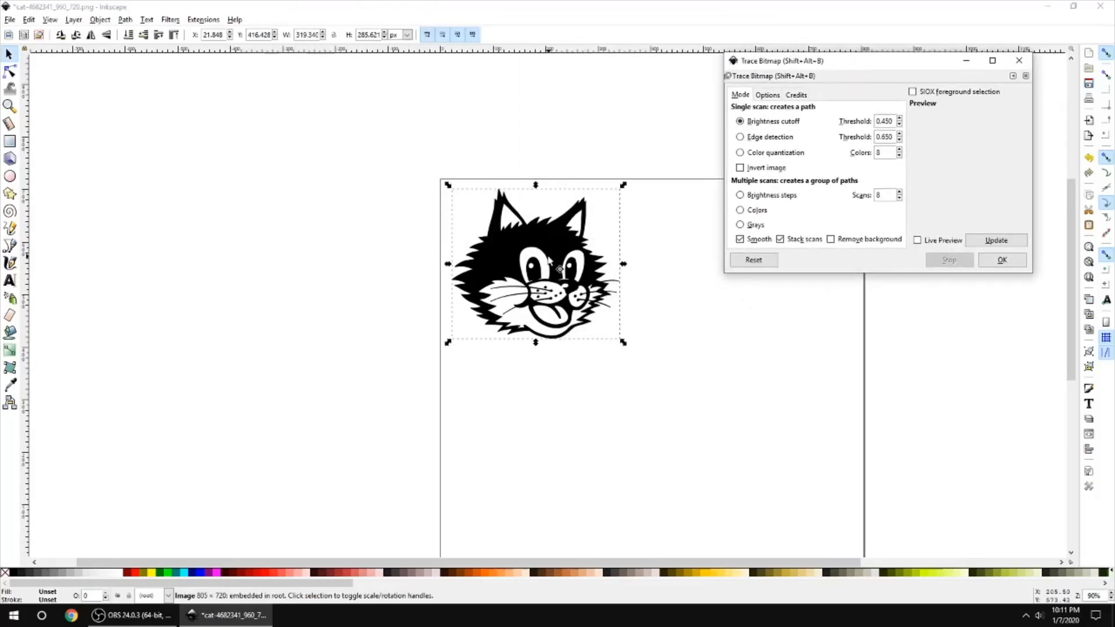
{"action": "left_click", "coordinate": [795, 400]}
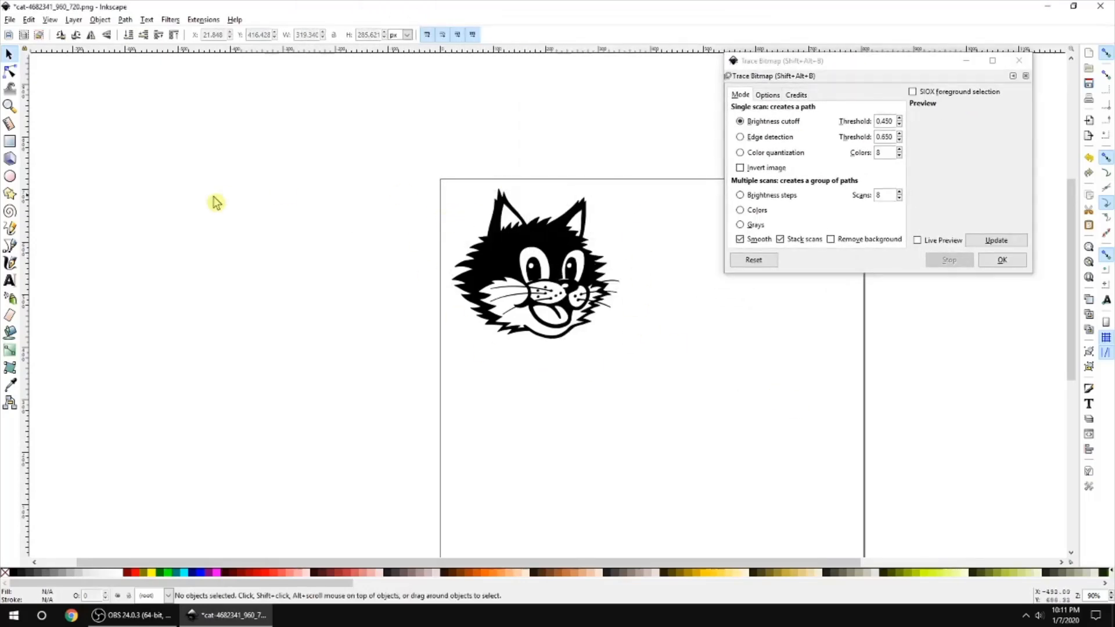
{"action": "left_click", "coordinate": [553, 246]}
{"action": "left_click", "coordinate": [198, 254]}
{"action": "left_click", "coordinate": [547, 231]}
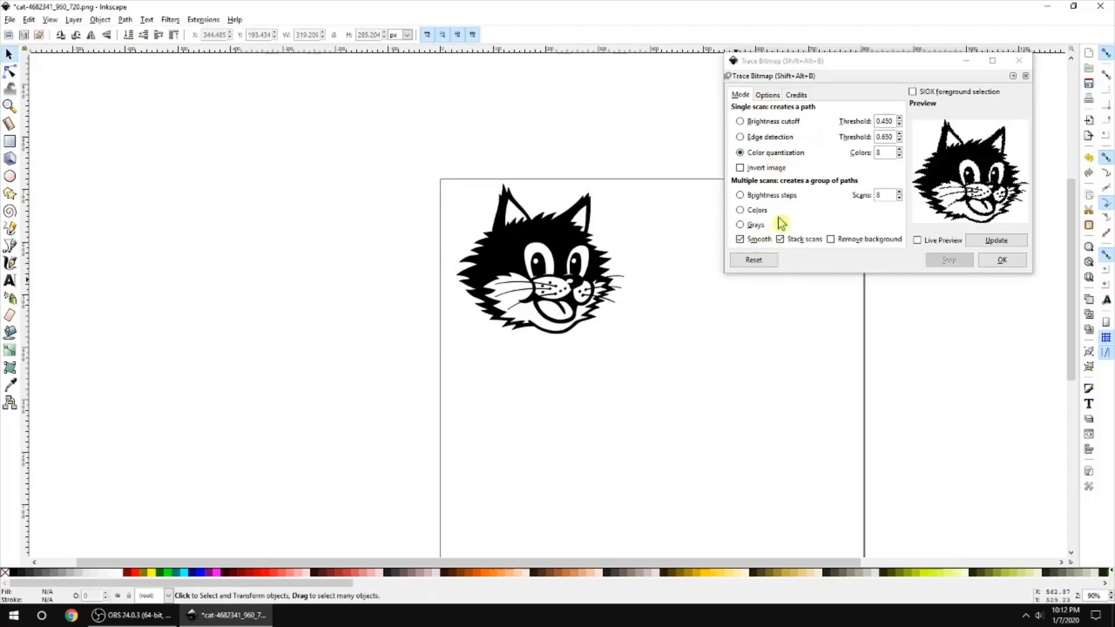
- Move the cat image to about X 78, Y 393 px and trace it using Brightness steps with 2 scans
{"action": "left_click", "coordinate": [780, 196]}
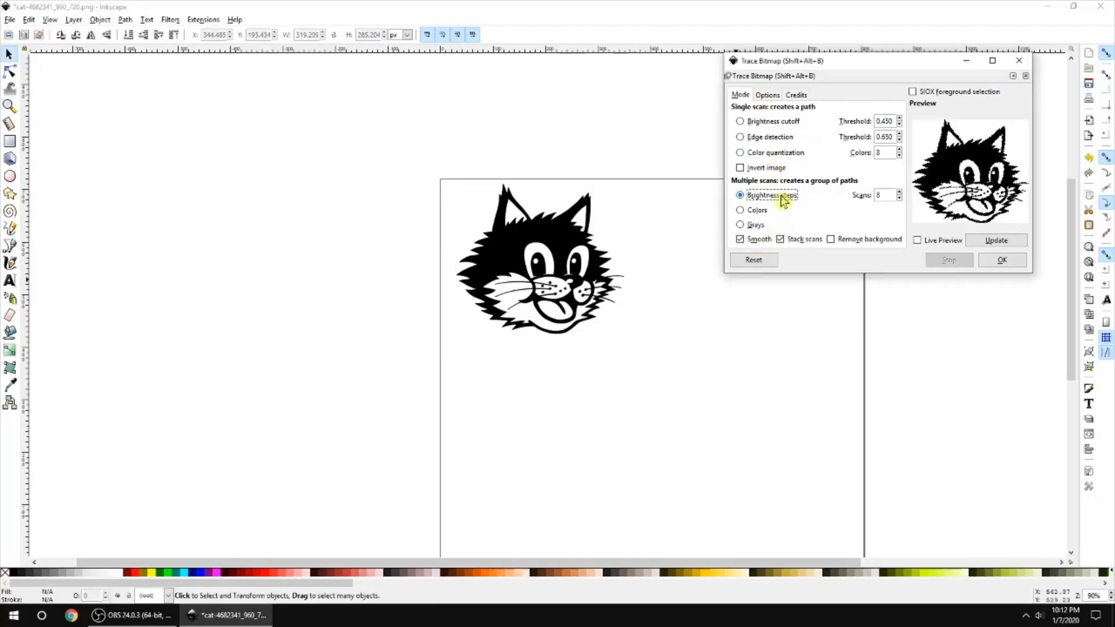
{"action": "left_click_drag", "start_coordinate": [557, 275], "coordinate": [583, 291]}
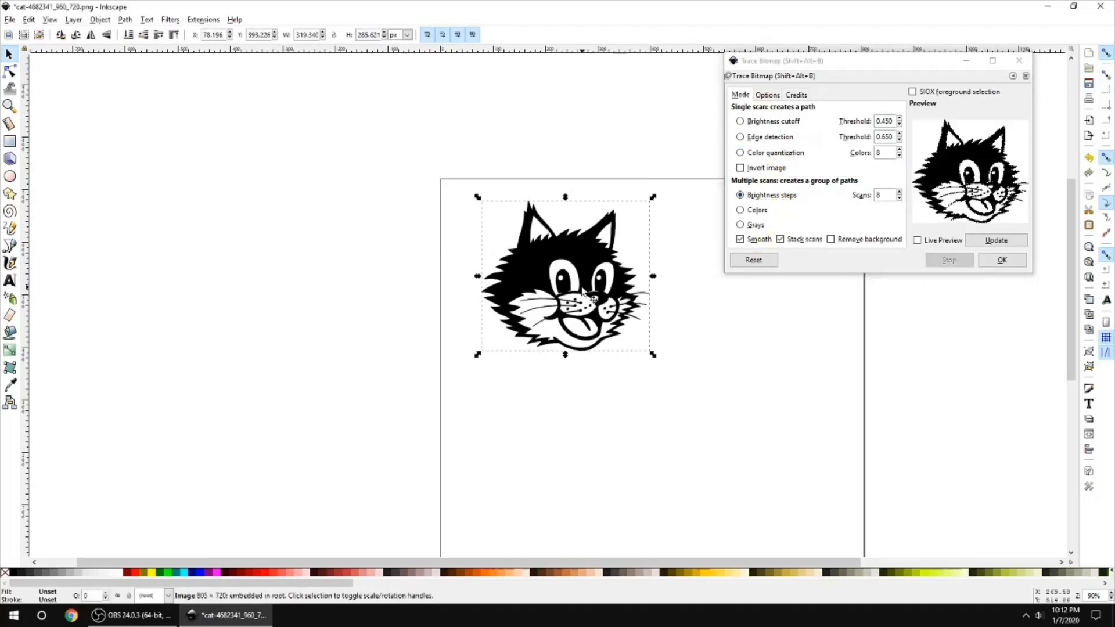
{"action": "left_click", "coordinate": [900, 198]}
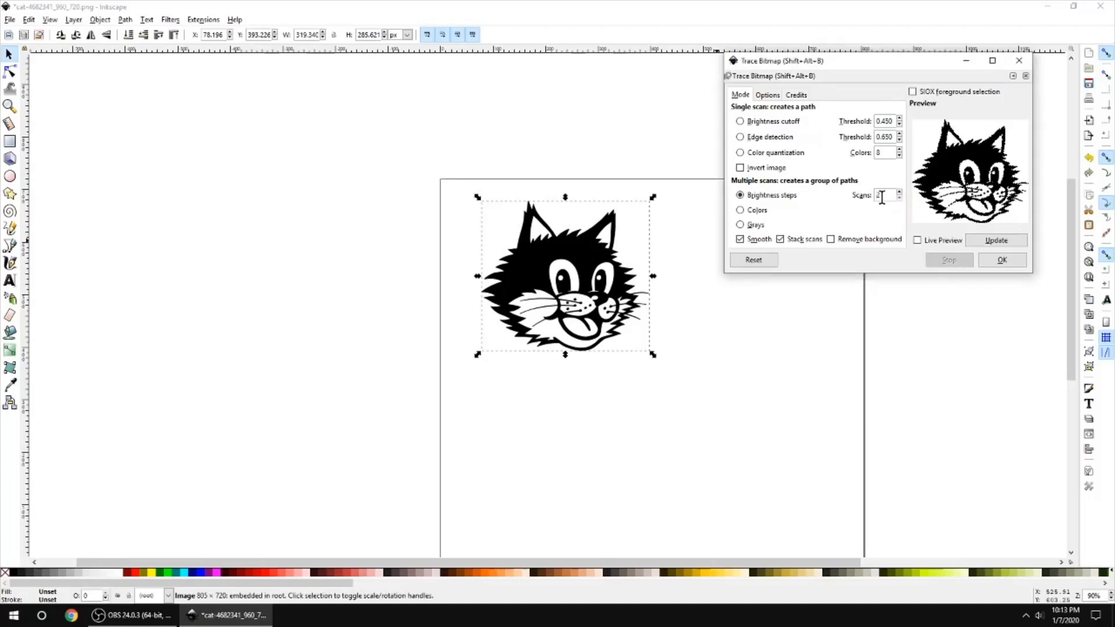
{"action": "left_click", "coordinate": [997, 240]}
{"action": "left_click", "coordinate": [1003, 260]}
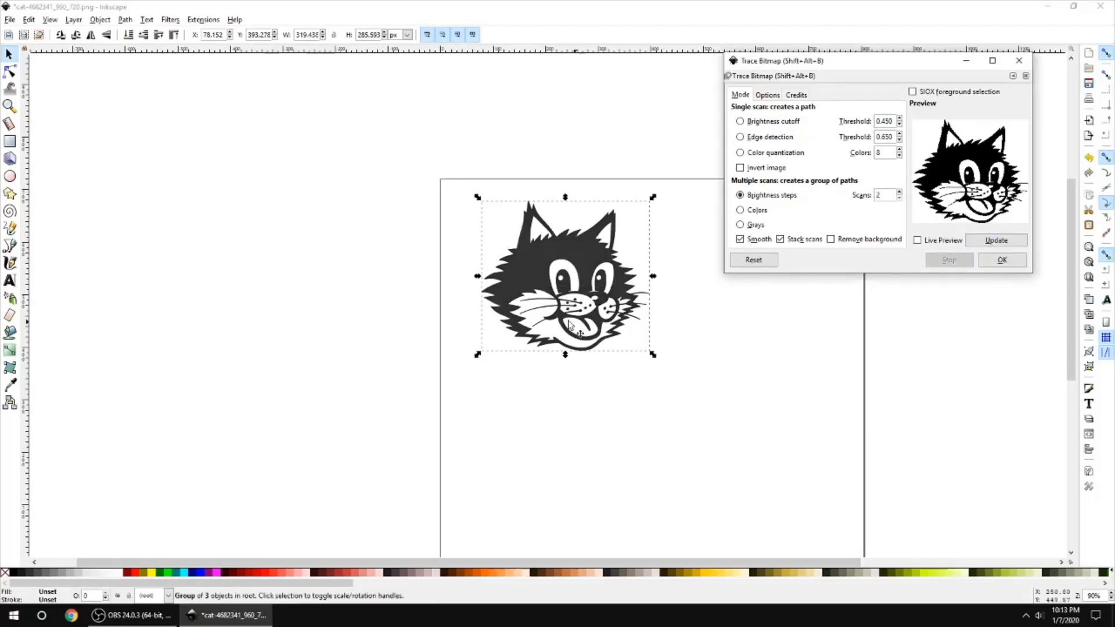
- Separate the trace from the original, leaving the bitmap off the page and the traced group at about X 54, Y 399 px
{"action": "mouse_move", "coordinate": [567, 267]}
{"action": "left_mouse_down"}
{"action": "mouse_move", "coordinate": [795, 326]}
{"action": "mouse_move", "coordinate": [354, 247]}
{"action": "mouse_move", "coordinate": [246, 184]}
{"action": "mouse_move", "coordinate": [205, 182]}
{"action": "left_mouse_up"}
{"action": "left_click_drag", "start_coordinate": [804, 320], "coordinate": [561, 248]}
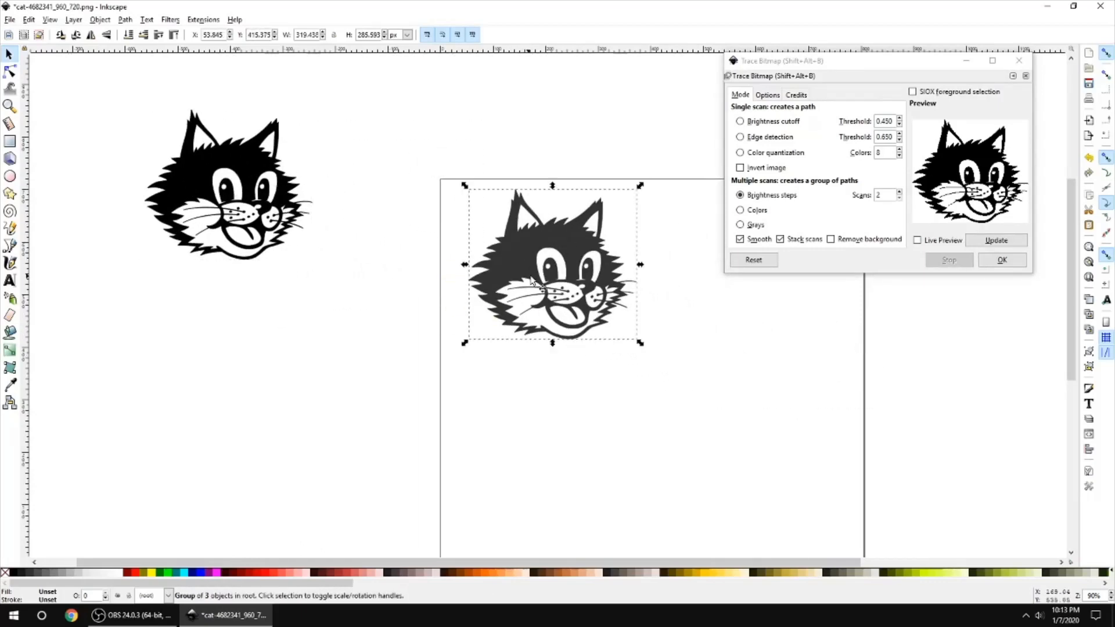
{"action": "mouse_move", "coordinate": [531, 281]}
{"action": "left_mouse_down"}
{"action": "mouse_move", "coordinate": [361, 203]}
{"action": "mouse_move", "coordinate": [543, 312]}
{"action": "mouse_move", "coordinate": [575, 259]}
{"action": "left_mouse_up"}
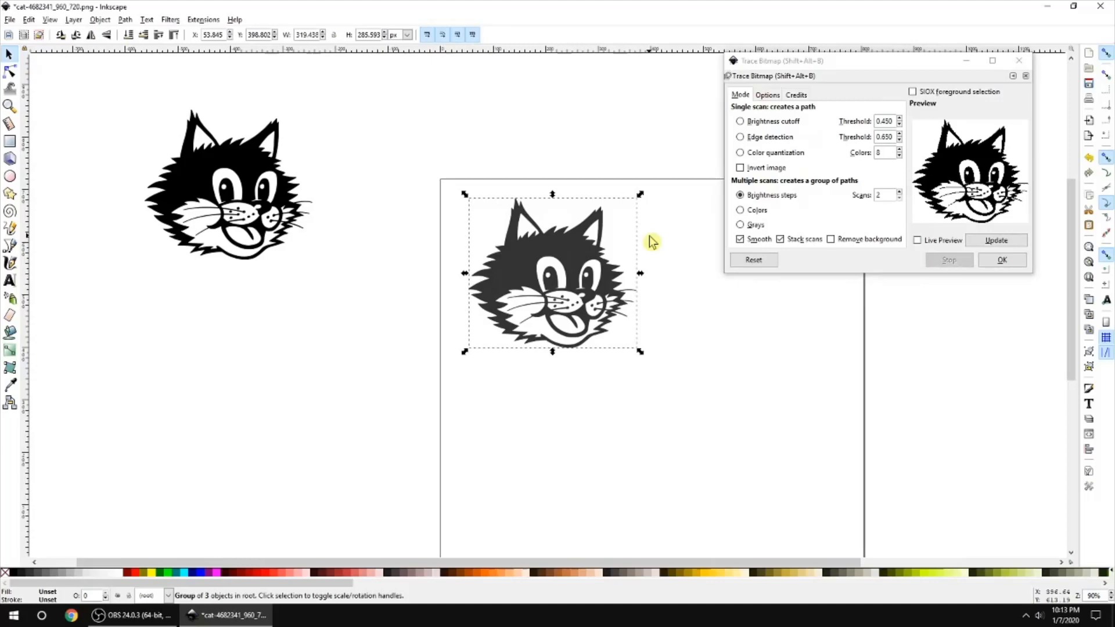
- Ungroup the traced cat into its separate paths and deselect them
{"action": "left_click", "coordinate": [666, 321]}
{"action": "left_click", "coordinate": [590, 274]}
{"action": "right_click", "coordinate": [562, 259]}
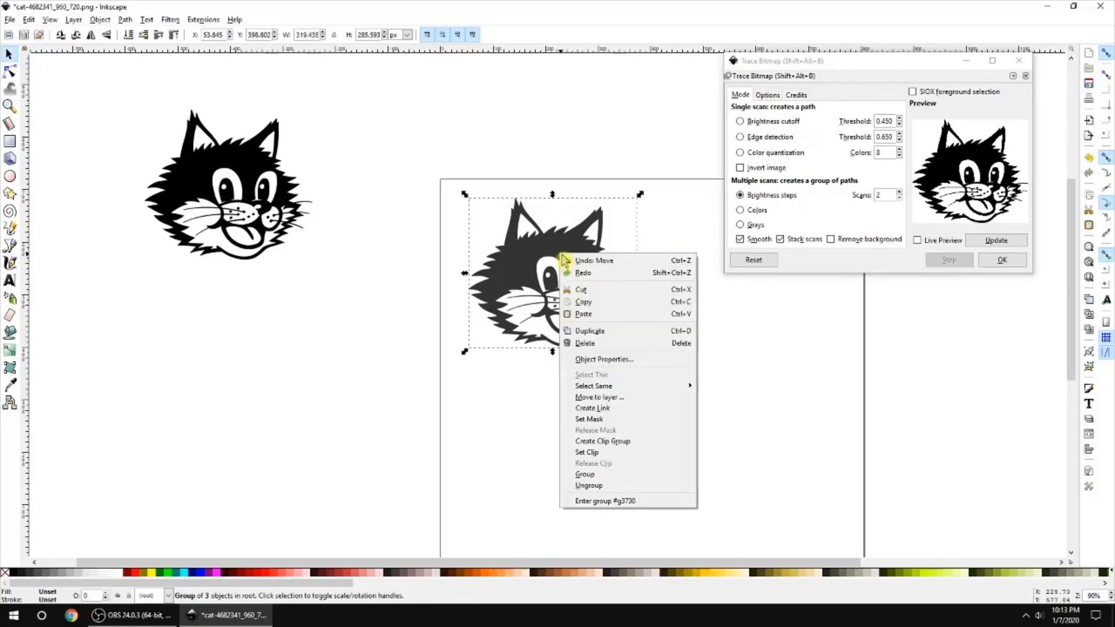
{"action": "left_click", "coordinate": [601, 494]}
{"action": "left_click", "coordinate": [734, 413]}
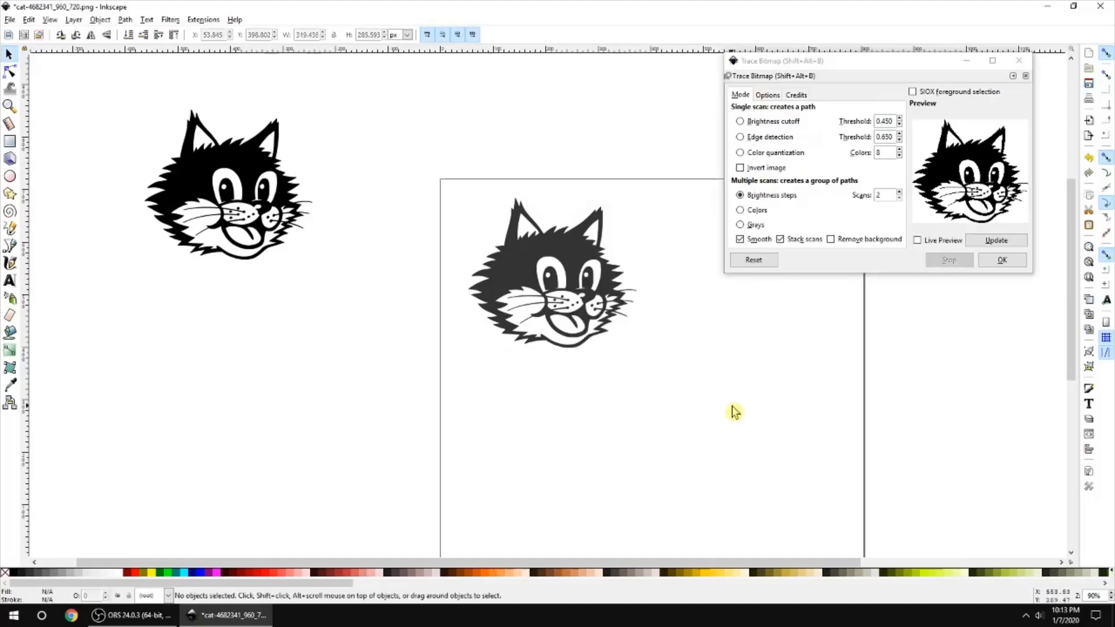
- Spread the stacked traced cat paths apart on the page: dark grey beside the stack, light grey below it
{"action": "left_click_drag", "start_coordinate": [570, 254], "coordinate": [736, 258]}
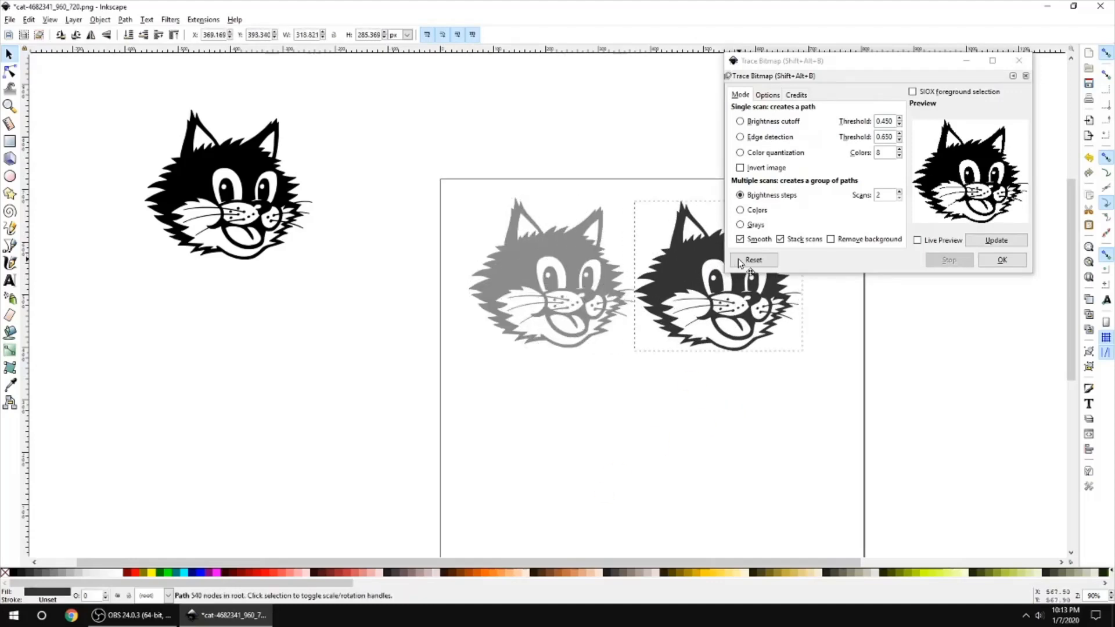
{"action": "left_click_drag", "start_coordinate": [929, 66], "coordinate": [1001, 40]}
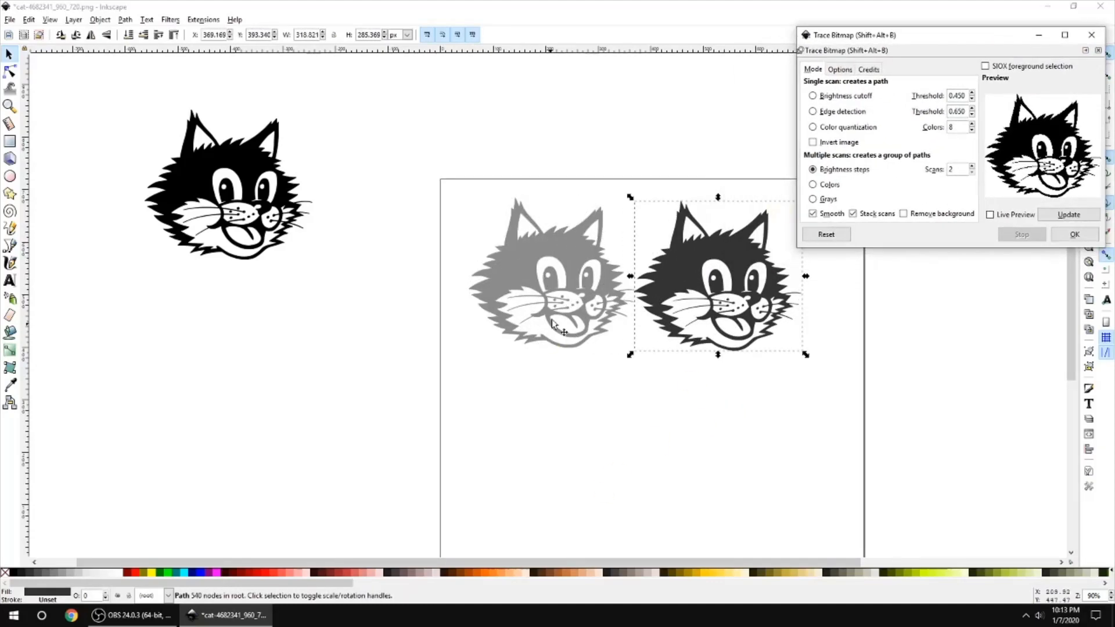
{"action": "left_click_drag", "start_coordinate": [558, 203], "coordinate": [533, 378]}
{"action": "mouse_move", "coordinate": [562, 252]}
{"action": "left_mouse_down"}
{"action": "mouse_move", "coordinate": [448, 279]}
{"action": "mouse_move", "coordinate": [570, 246]}
{"action": "mouse_move", "coordinate": [569, 267]}
{"action": "left_mouse_up"}
- Fill the upper-left traced cat with purple, the lower one with brownish red, and the dark grey one with cyan
{"action": "left_click", "coordinate": [207, 574]}
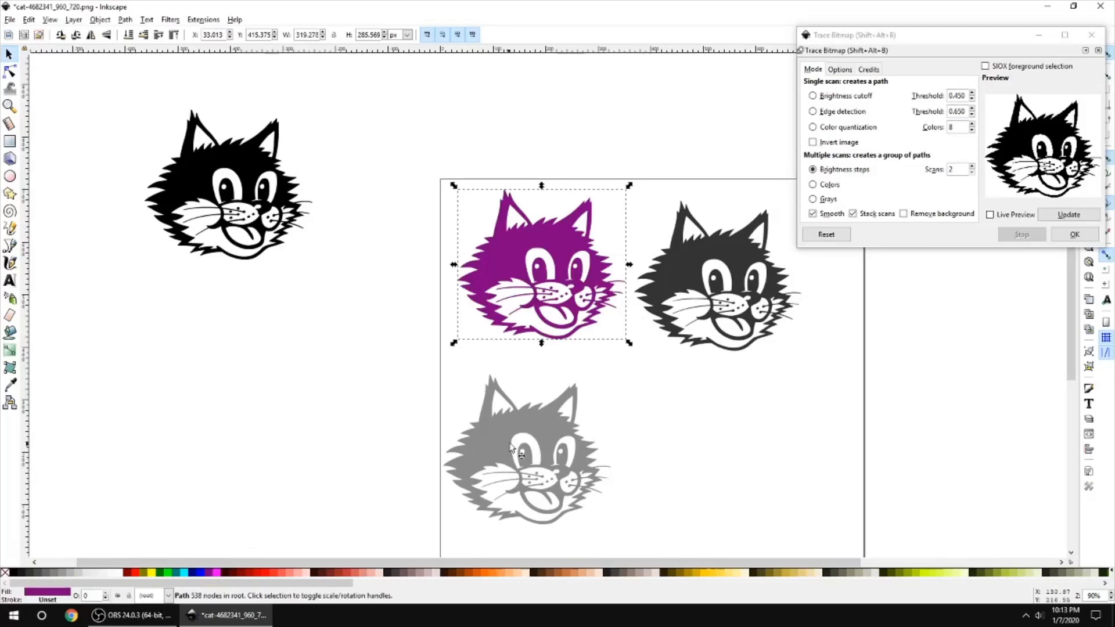
{"action": "left_click", "coordinate": [522, 430]}
{"action": "left_click", "coordinate": [340, 574]}
{"action": "left_click", "coordinate": [722, 291]}
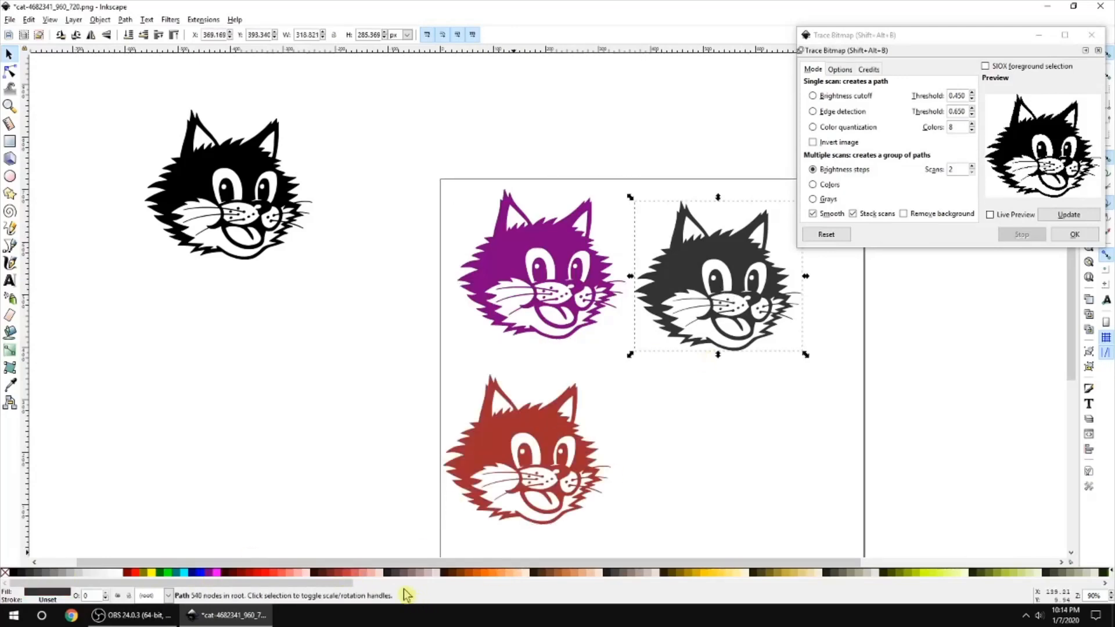
{"action": "left_click", "coordinate": [188, 575]}
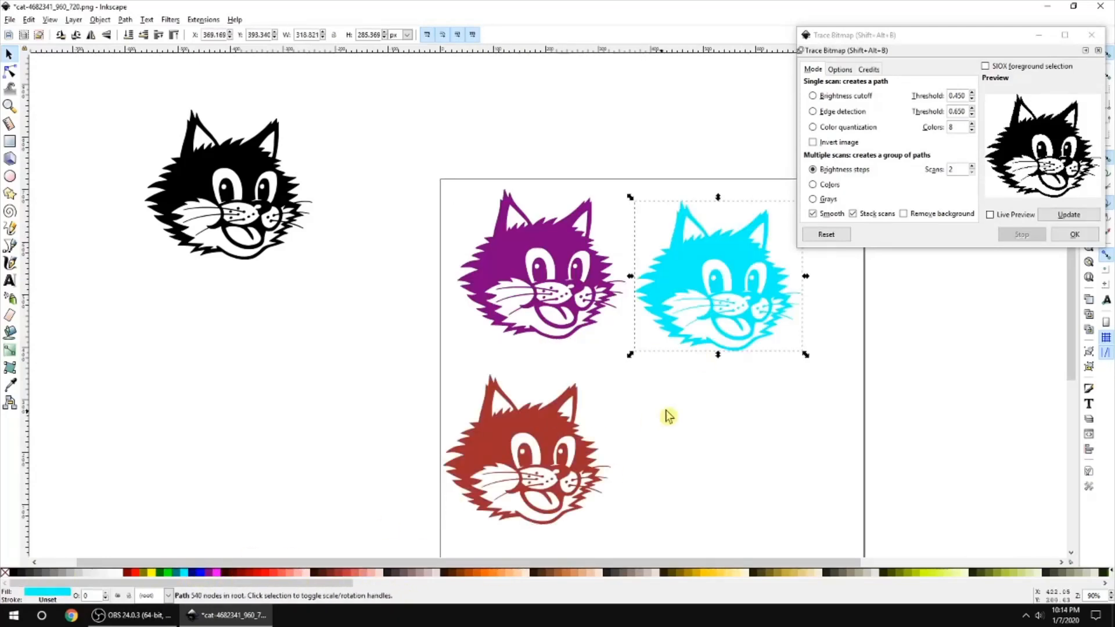
- Move the red cat to about X 111, Y 106 px, and delete the cyan cat
{"action": "left_click_drag", "start_coordinate": [554, 463], "coordinate": [610, 444]}
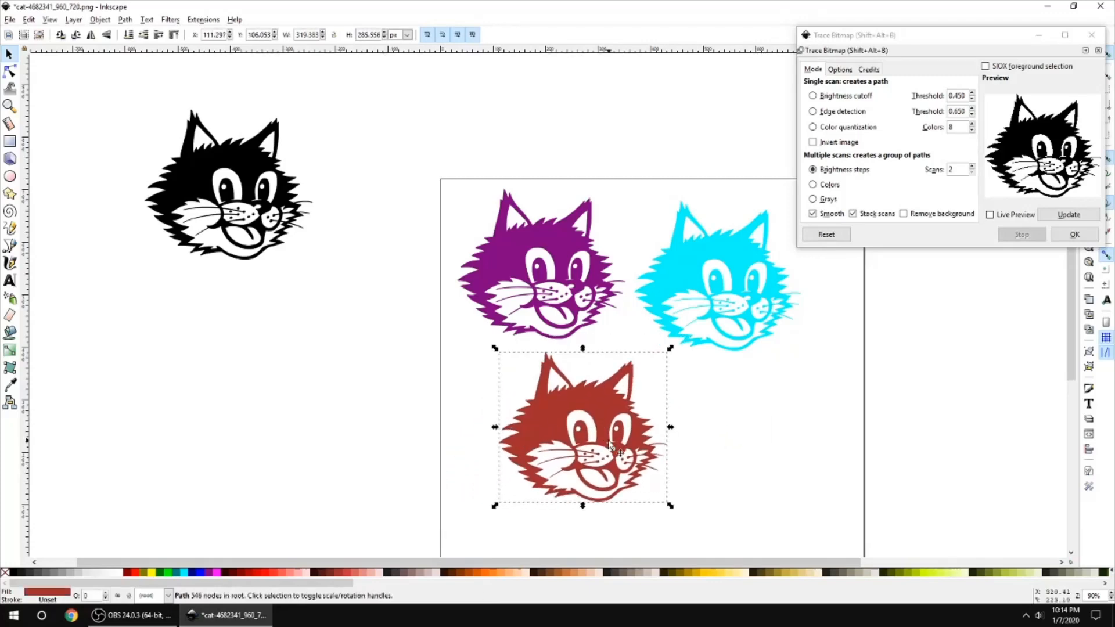
{"action": "left_click_drag", "start_coordinate": [740, 301], "coordinate": [802, 347]}
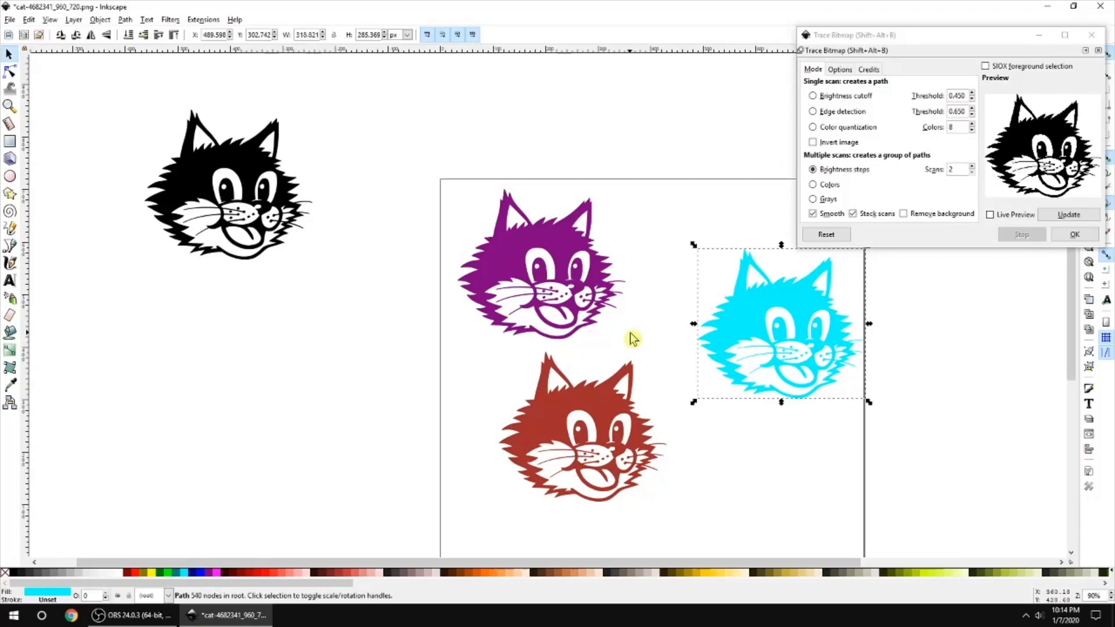
{"action": "key", "text": "Delete"}
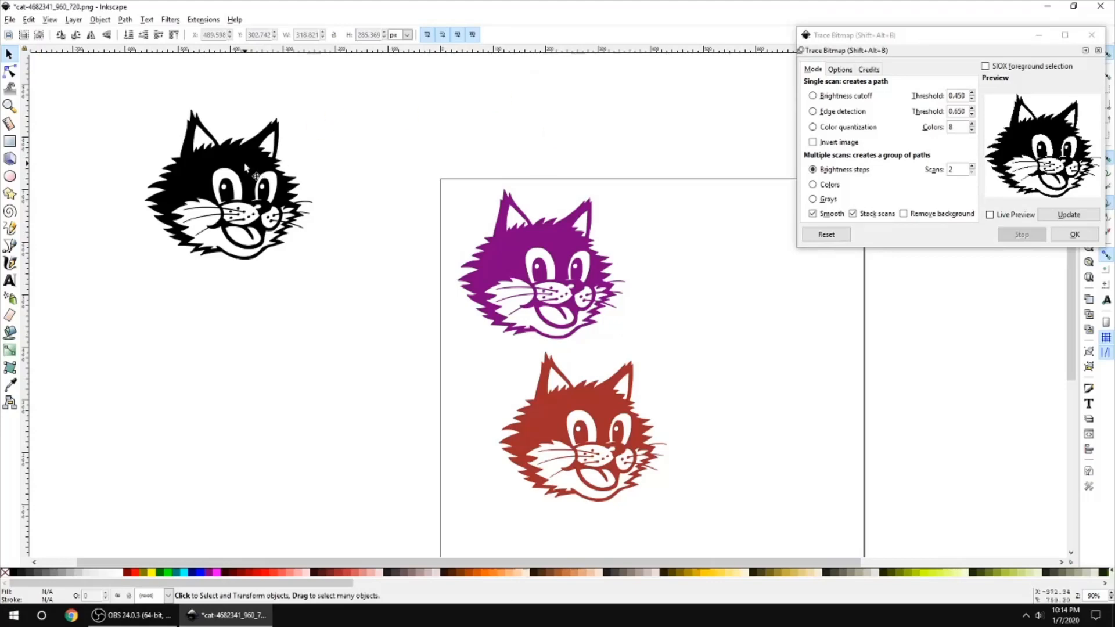
- Try to recolour the original cat bitmap with several palette fills, including blue, purple and dark red
{"action": "left_click", "coordinate": [270, 192]}
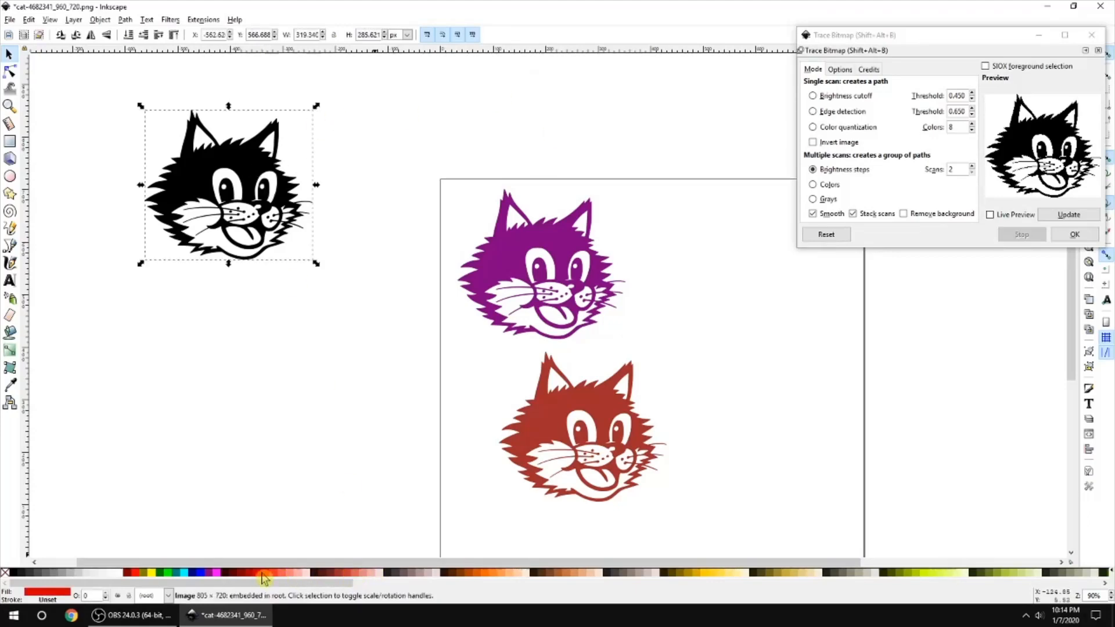
{"action": "left_click", "coordinate": [197, 573]}
{"action": "left_click", "coordinate": [178, 573]}
{"action": "left_click", "coordinate": [209, 573]}
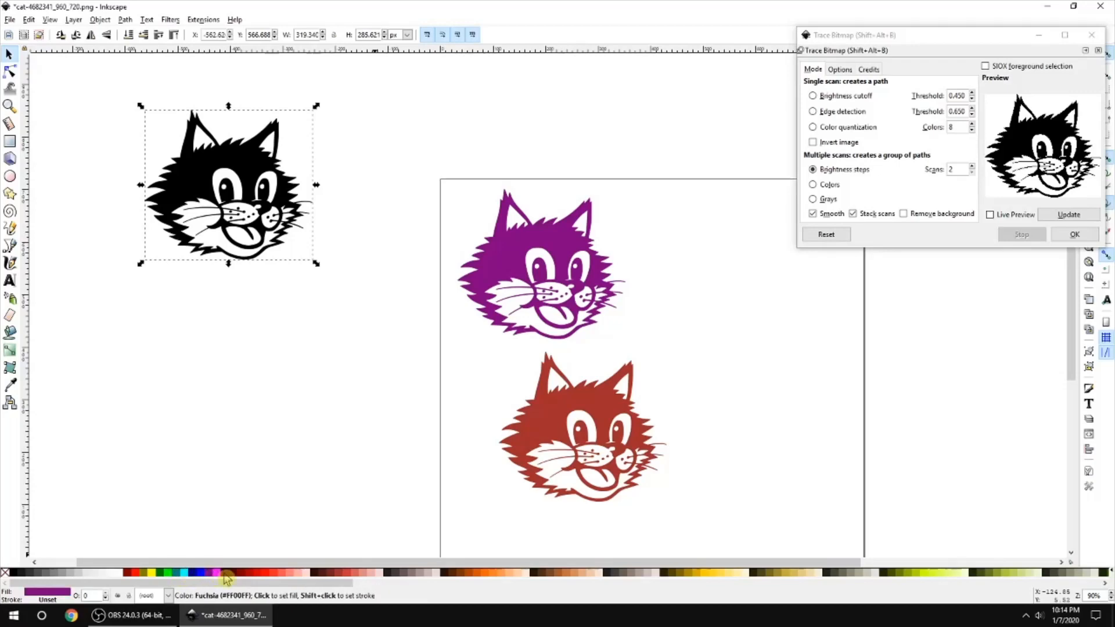
{"action": "left_click", "coordinate": [250, 574]}
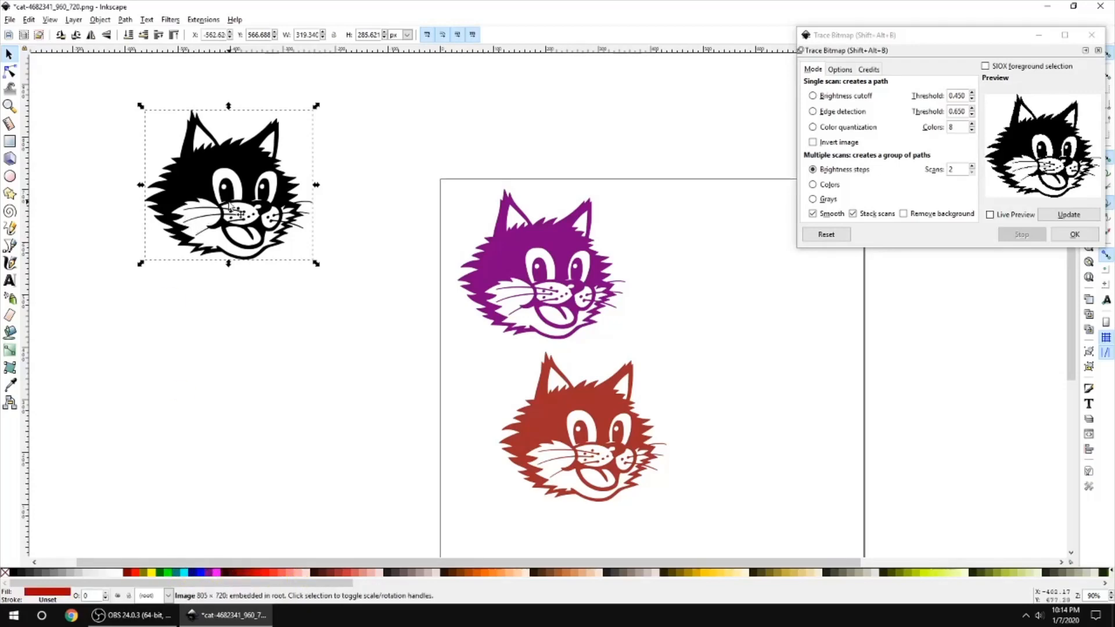
- Delete the original cat bitmap and the red traced cat, closing the Trace Bitmap dialog
{"action": "left_click_drag", "start_coordinate": [224, 150], "coordinate": [246, 186]}
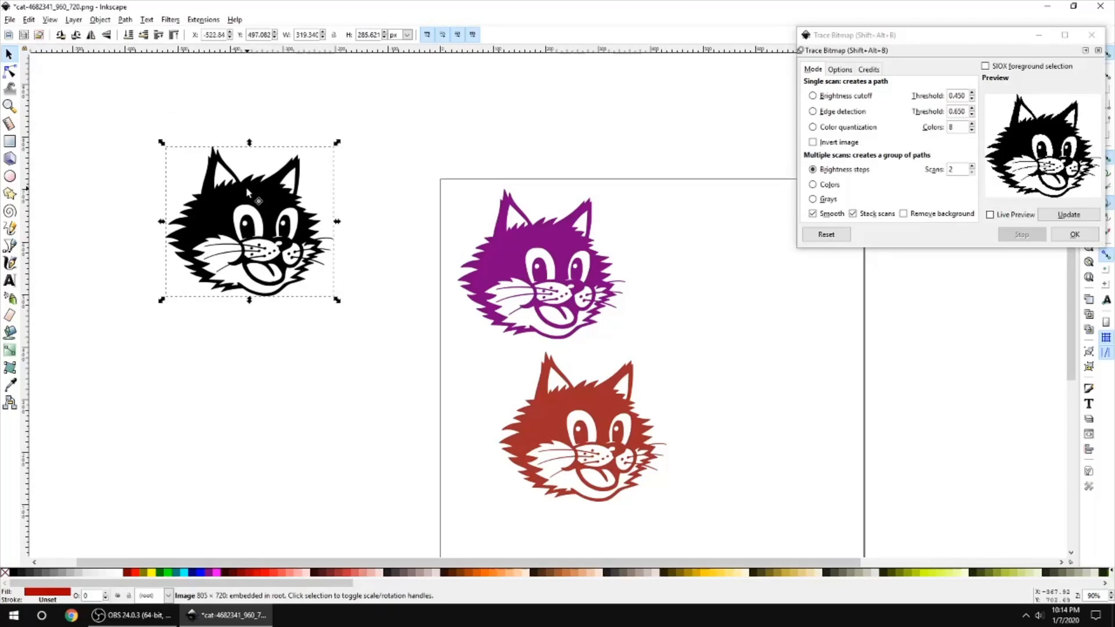
{"action": "key", "text": "Delete"}
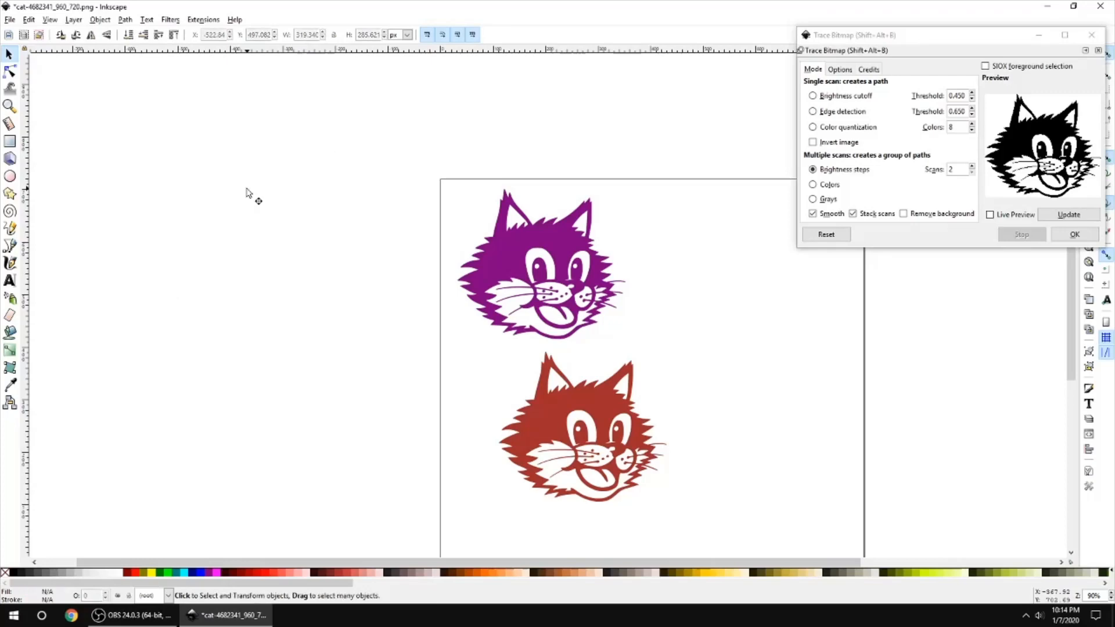
{"action": "mouse_move", "coordinate": [600, 417]}
{"action": "left_mouse_down"}
{"action": "mouse_move", "coordinate": [774, 315]}
{"action": "mouse_move", "coordinate": [775, 274]}
{"action": "mouse_move", "coordinate": [730, 259]}
{"action": "left_mouse_up"}
{"action": "left_click", "coordinate": [1091, 35]}
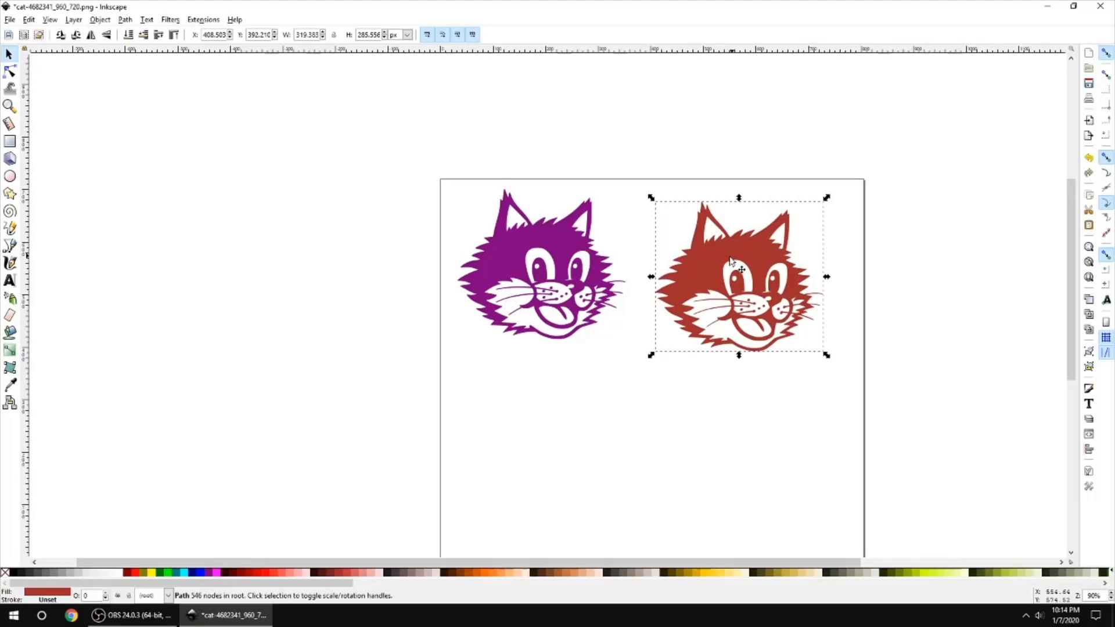
{"action": "key", "text": "Delete"}
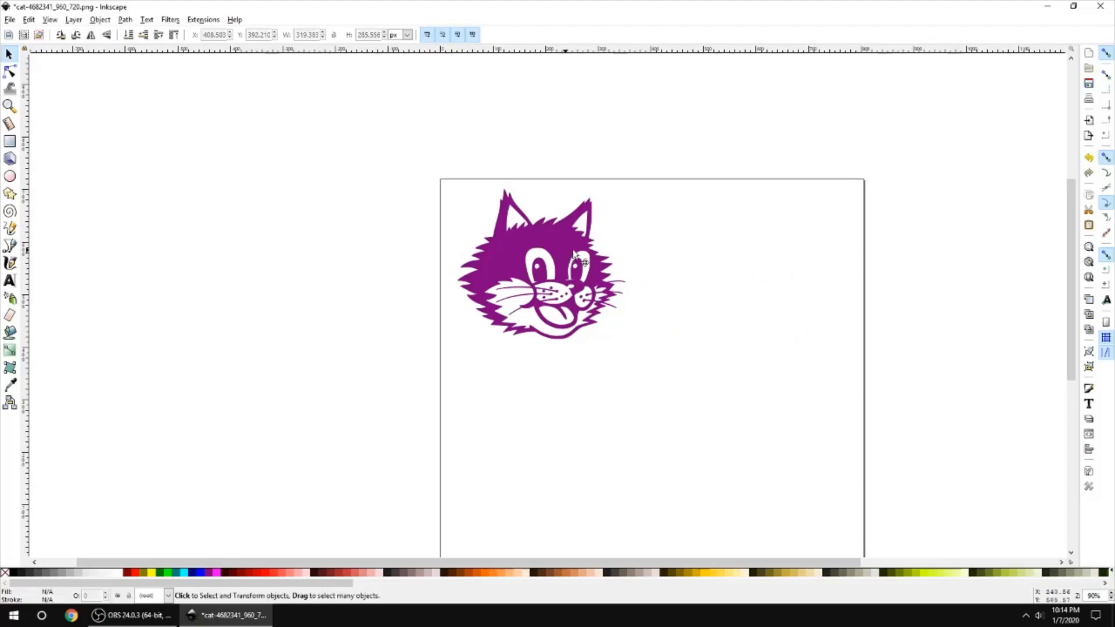
- Move the purple traced cat to about X 147, Y 397 px and reselect it
{"action": "left_click_drag", "start_coordinate": [583, 261], "coordinate": [628, 265]}
{"action": "left_click", "coordinate": [749, 274]}
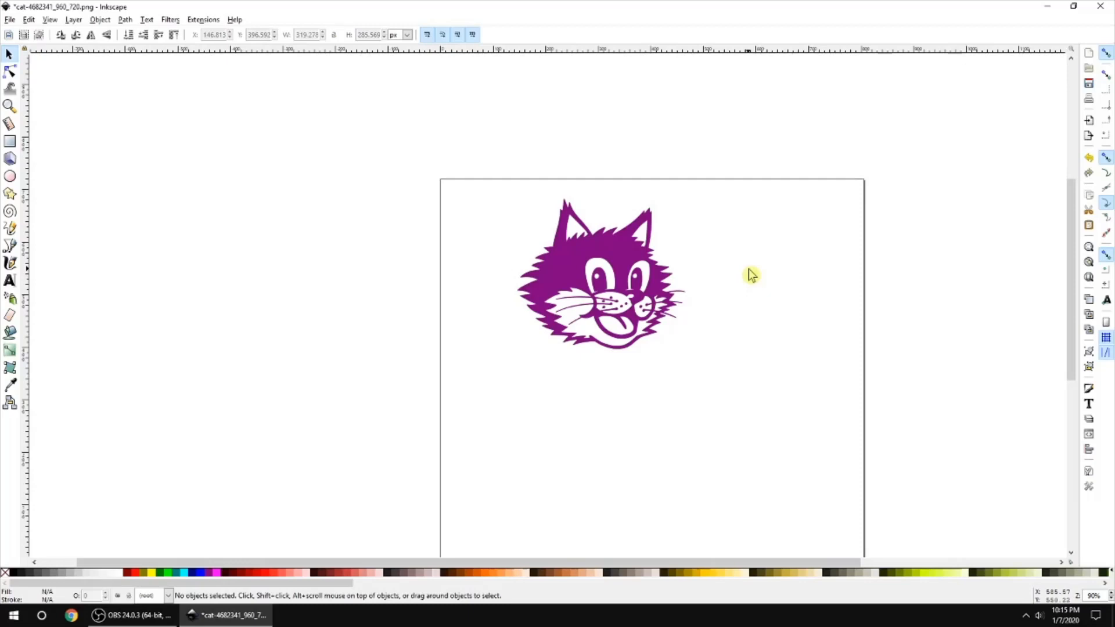
{"action": "left_click", "coordinate": [644, 268]}
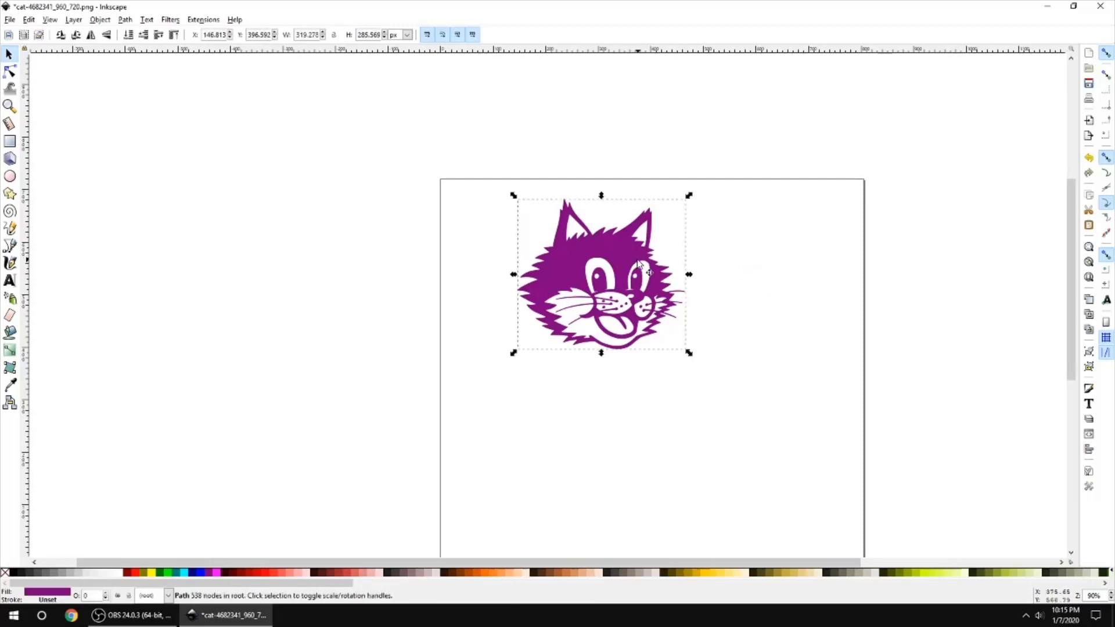
- Change the purple traced cat's fill to navy blue, and recolour it black
{"action": "left_click", "coordinate": [201, 572]}
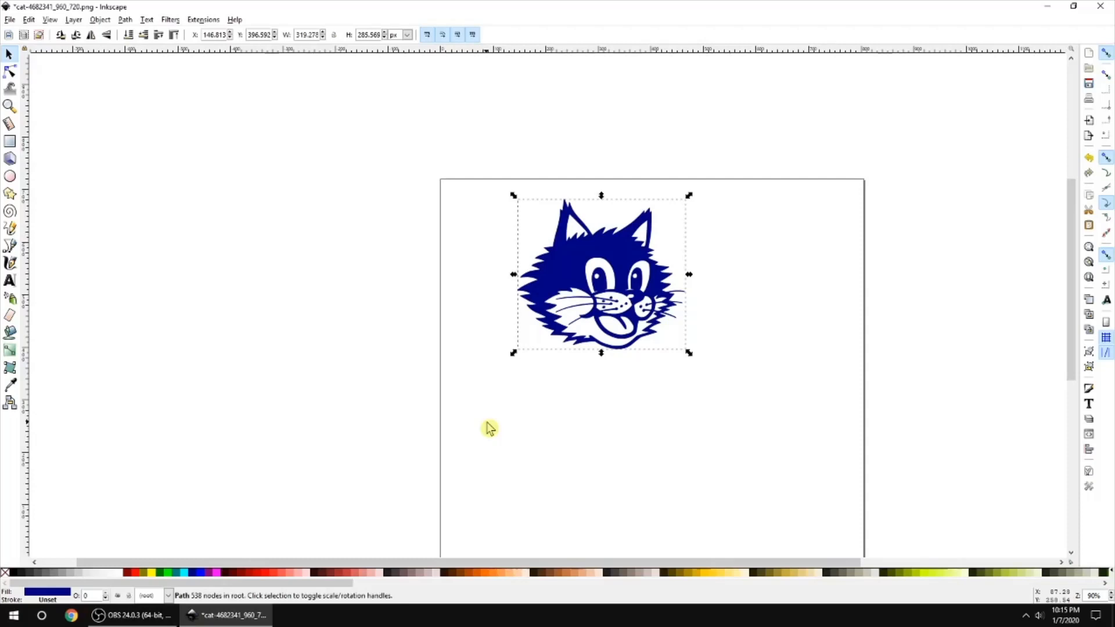
{"action": "left_click", "coordinate": [752, 297]}
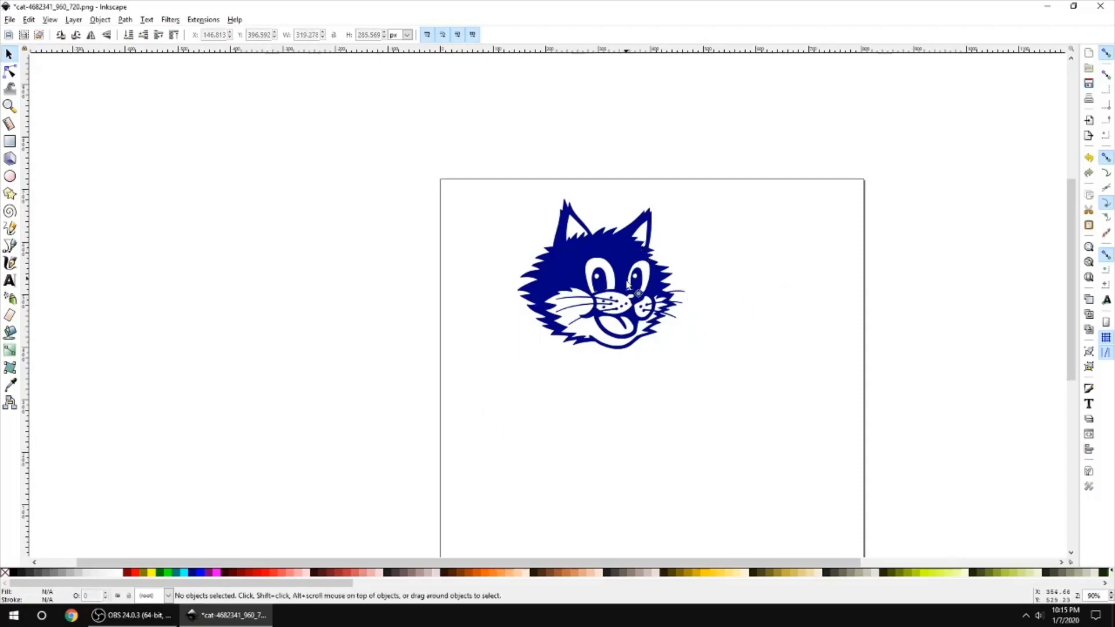
{"action": "left_click", "coordinate": [618, 239]}
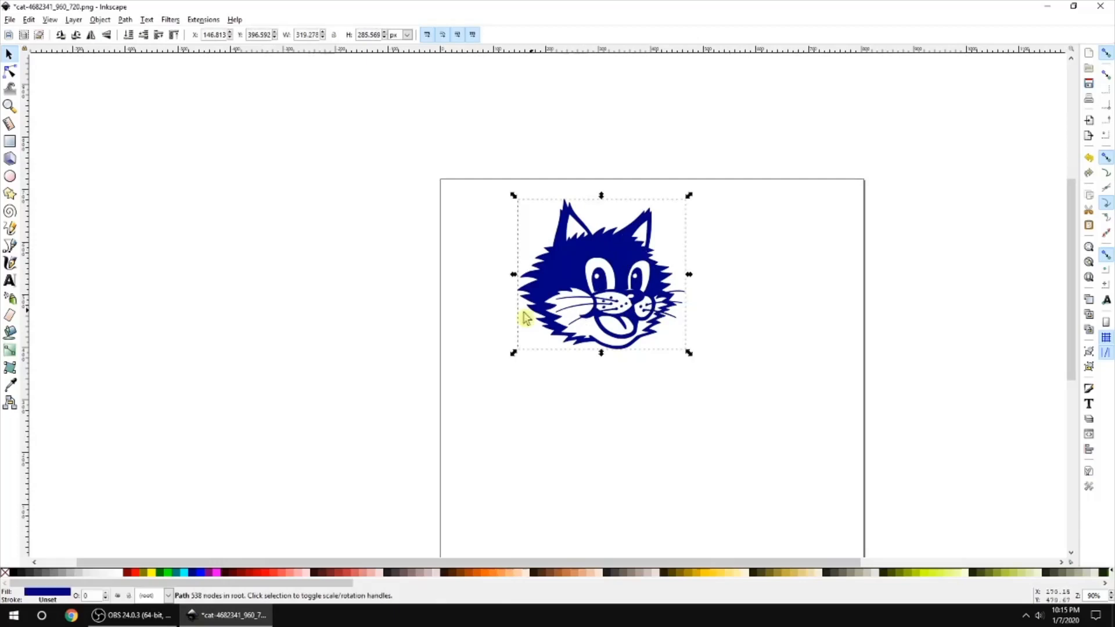
{"action": "left_click", "coordinate": [16, 577]}
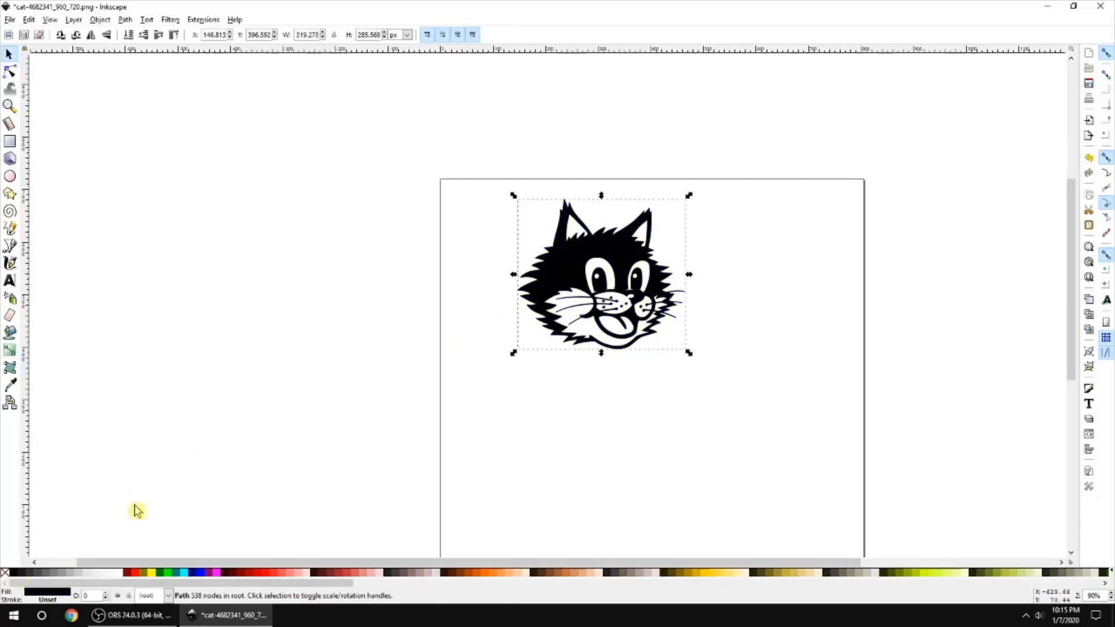
- Move the black cat to about X 155, Y 373 px and deselect it
{"action": "left_click", "coordinate": [755, 391]}
{"action": "left_click_drag", "start_coordinate": [671, 278], "coordinate": [676, 291]}
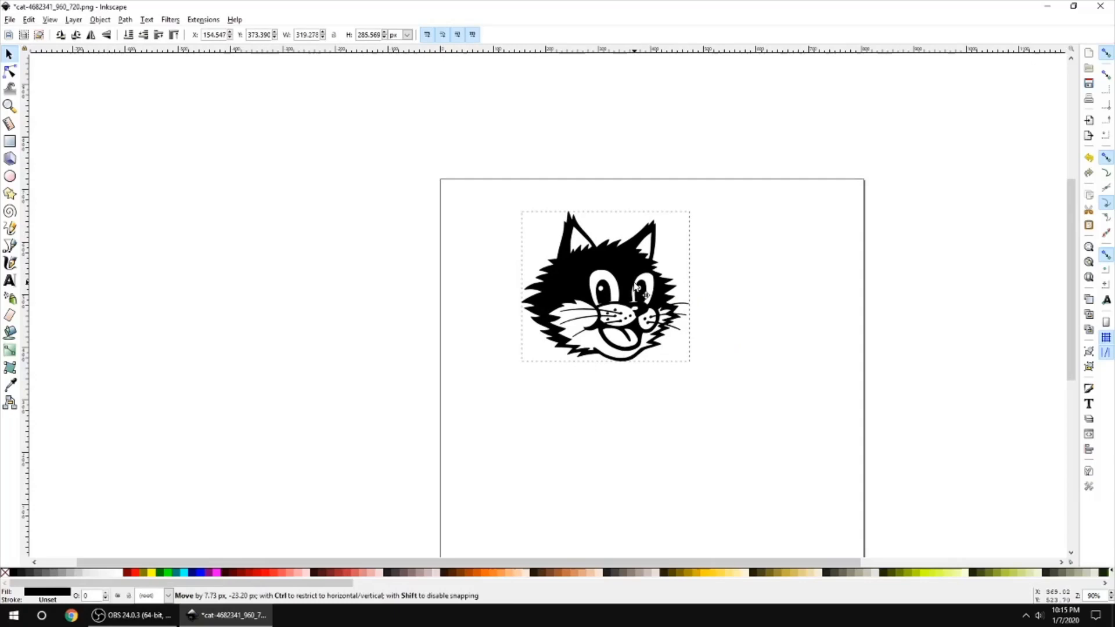
{"action": "left_click", "coordinate": [791, 285]}
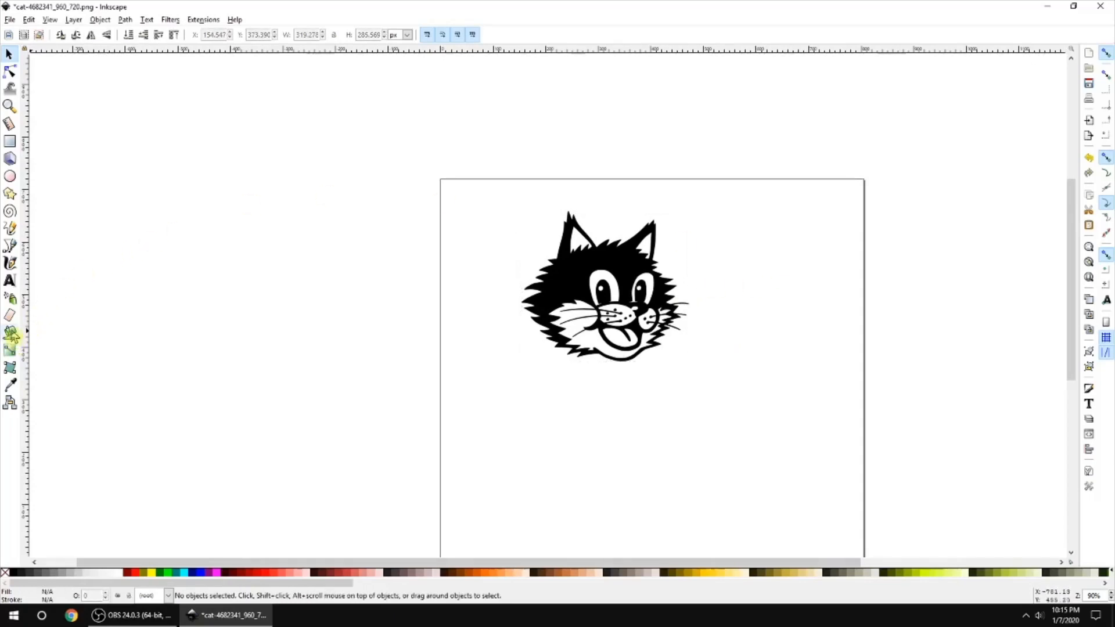
- Set the bucket fill's grow/shrink amount to 0 px and fill the inside of the cat's left ear with black
{"action": "left_click", "coordinate": [10, 333]}
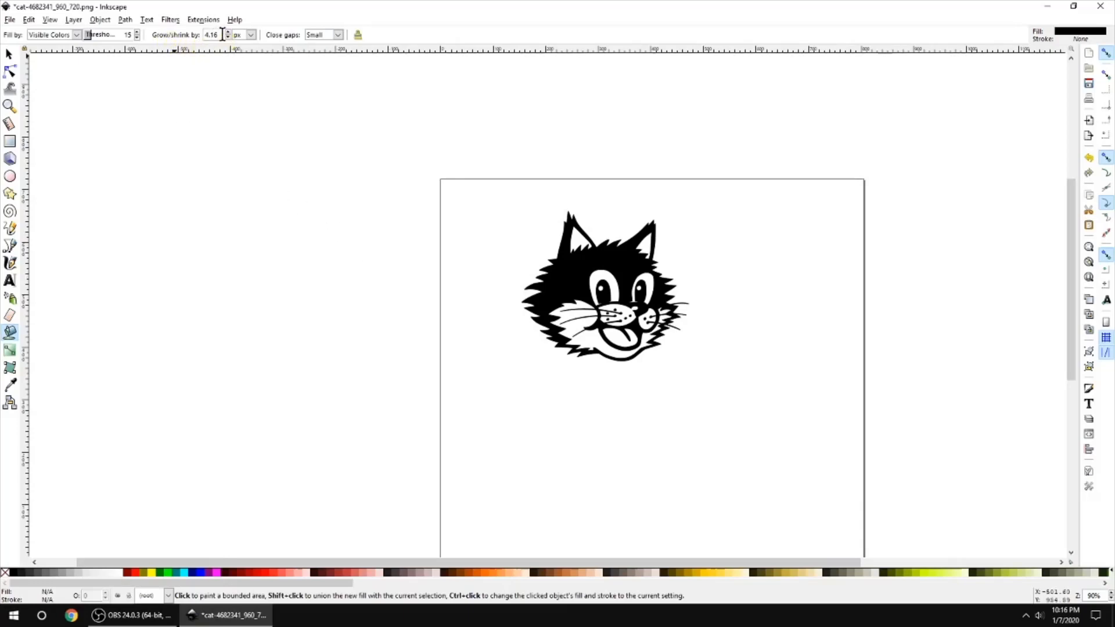
{"action": "left_click_drag", "start_coordinate": [216, 35], "coordinate": [194, 39]}
{"action": "type", "text": "0"}
{"action": "left_click", "coordinate": [226, 88]}
{"action": "scroll", "coordinate": [529, 264], "scroll_direction": "up", "scroll_amount": 5}
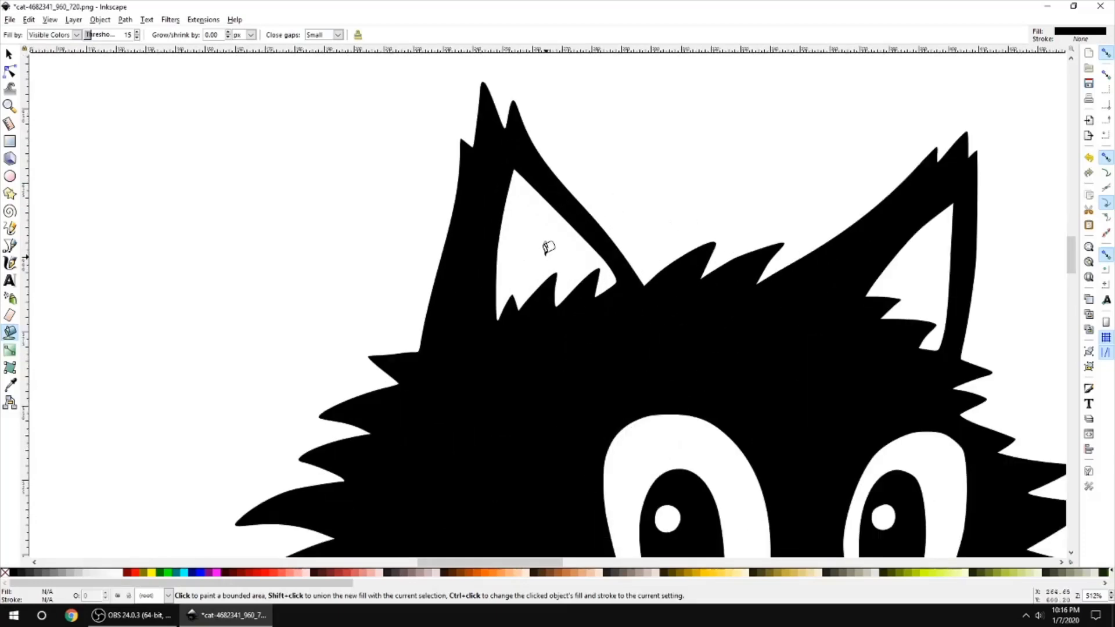
{"action": "left_click", "coordinate": [538, 221]}
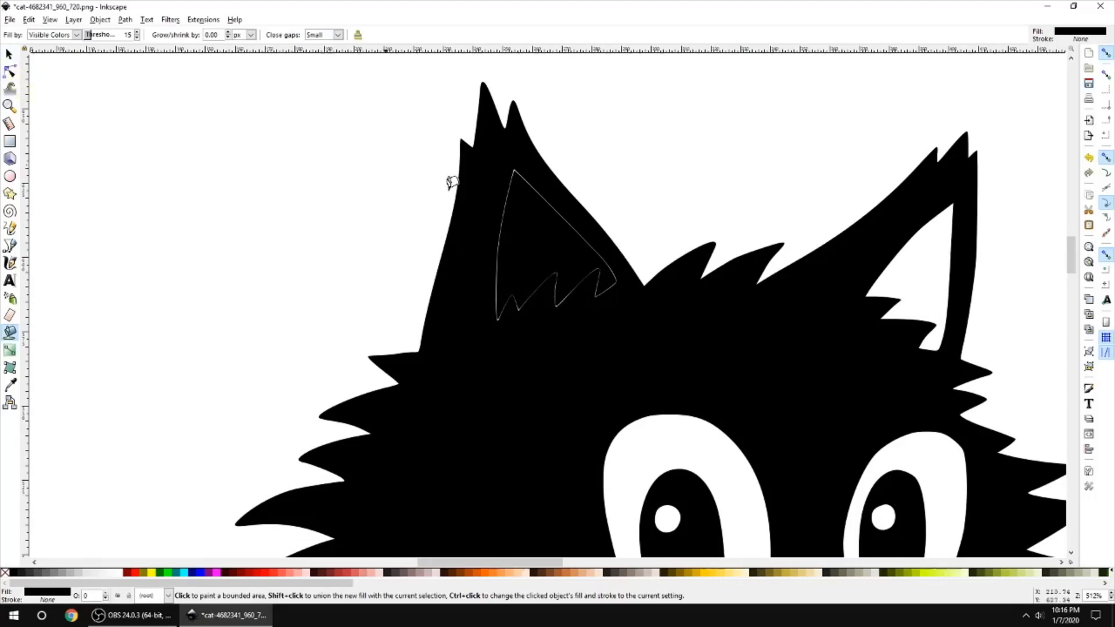
- Move the black ear fill out of the left ear and delete it
{"action": "left_click", "coordinate": [10, 55]}
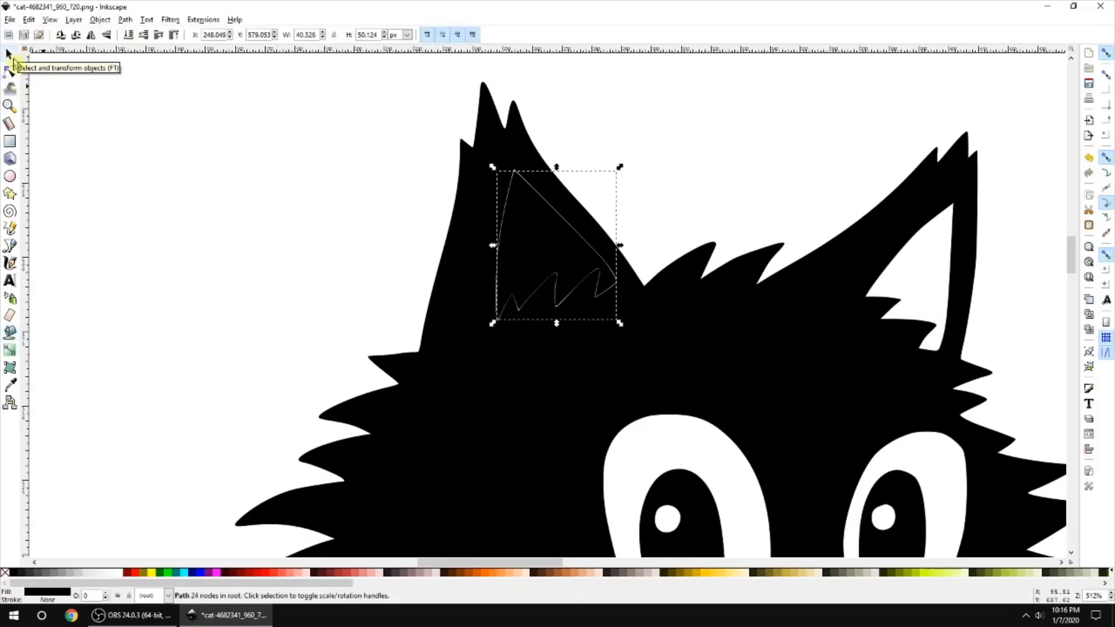
{"action": "left_click_drag", "start_coordinate": [547, 244], "coordinate": [660, 153]}
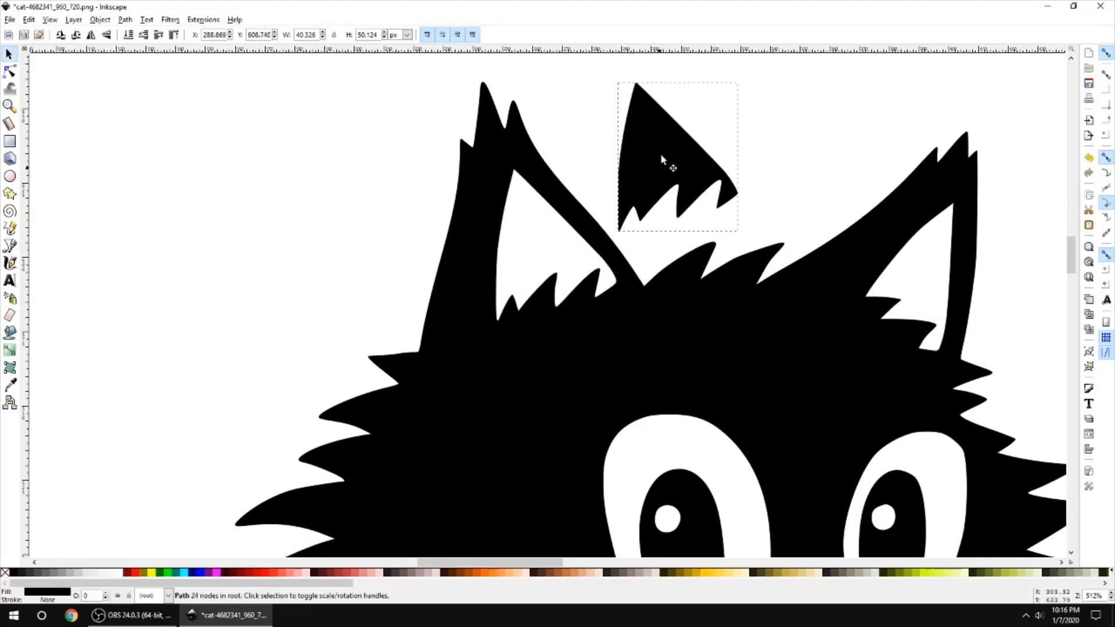
{"action": "key", "text": "Delete"}
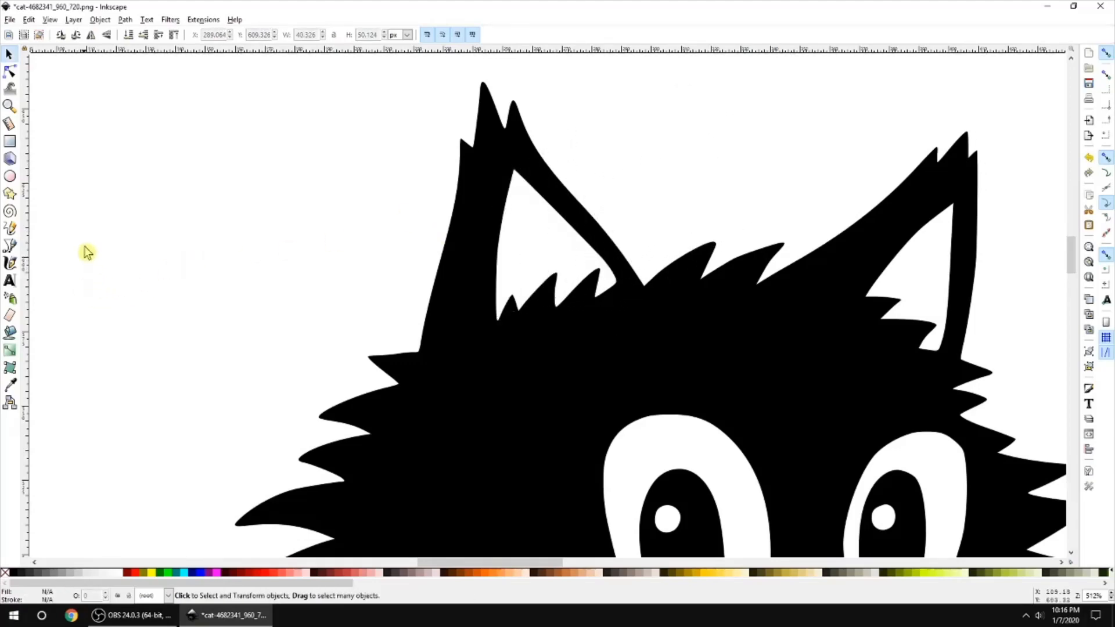
- Bucket-fill the inside of the left ear with lime green, using a grow/shrink amount of 1.00 px
{"action": "left_click", "coordinate": [10, 333]}
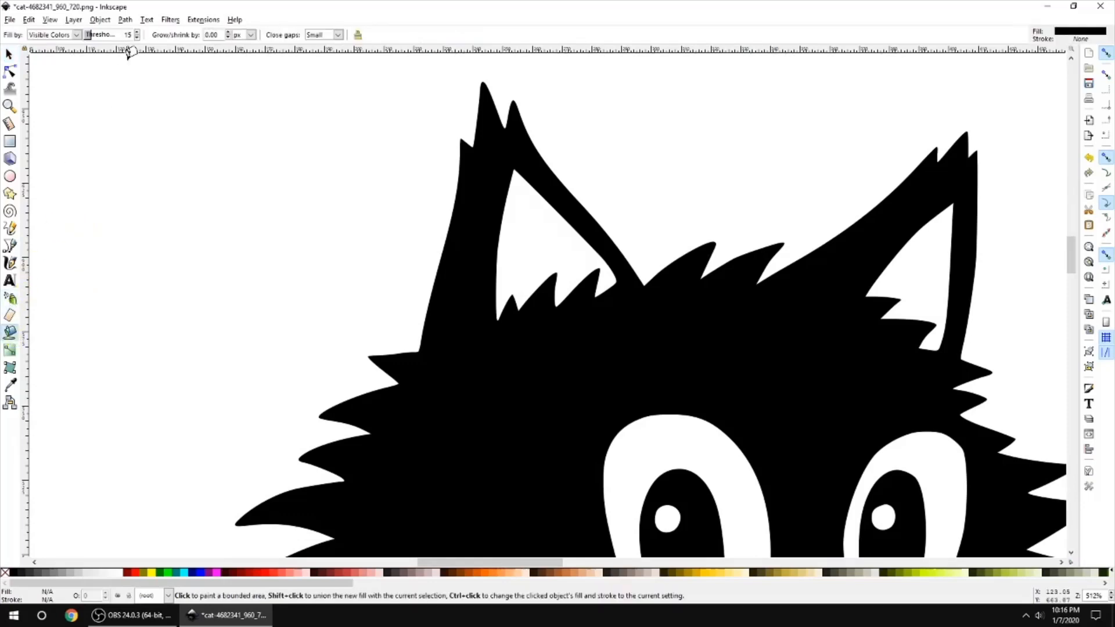
{"action": "left_click", "coordinate": [172, 573]}
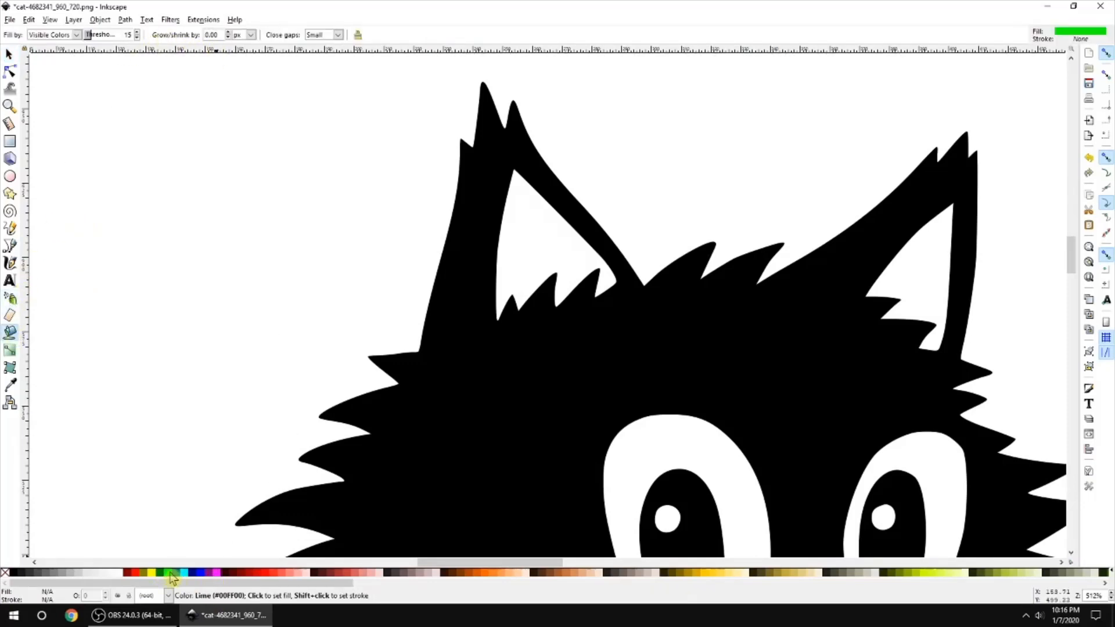
{"action": "left_click", "coordinate": [228, 33]}
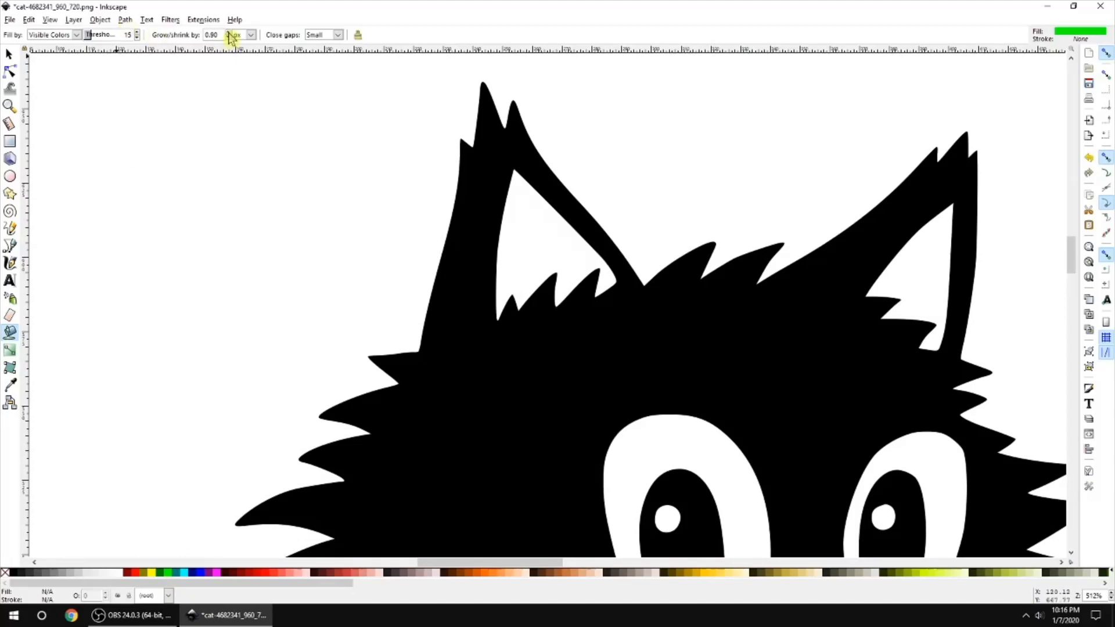
{"action": "left_click", "coordinate": [229, 33]}
{"action": "left_click", "coordinate": [521, 209]}
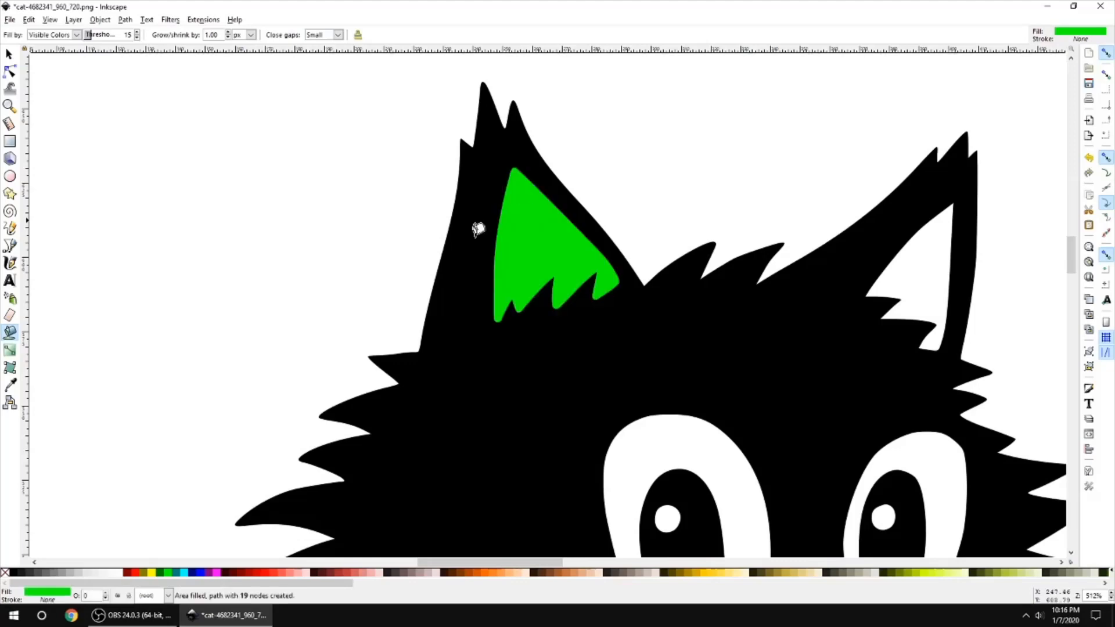
- Move the green ear fill down onto the forehead and back over the ear opening at about X 247, Y 578 px
{"action": "left_click", "coordinate": [9, 54]}
{"action": "left_click", "coordinate": [536, 224]}
{"action": "mouse_move", "coordinate": [536, 225]}
{"action": "left_mouse_down"}
{"action": "mouse_move", "coordinate": [549, 220]}
{"action": "mouse_move", "coordinate": [540, 226]}
{"action": "left_mouse_up"}
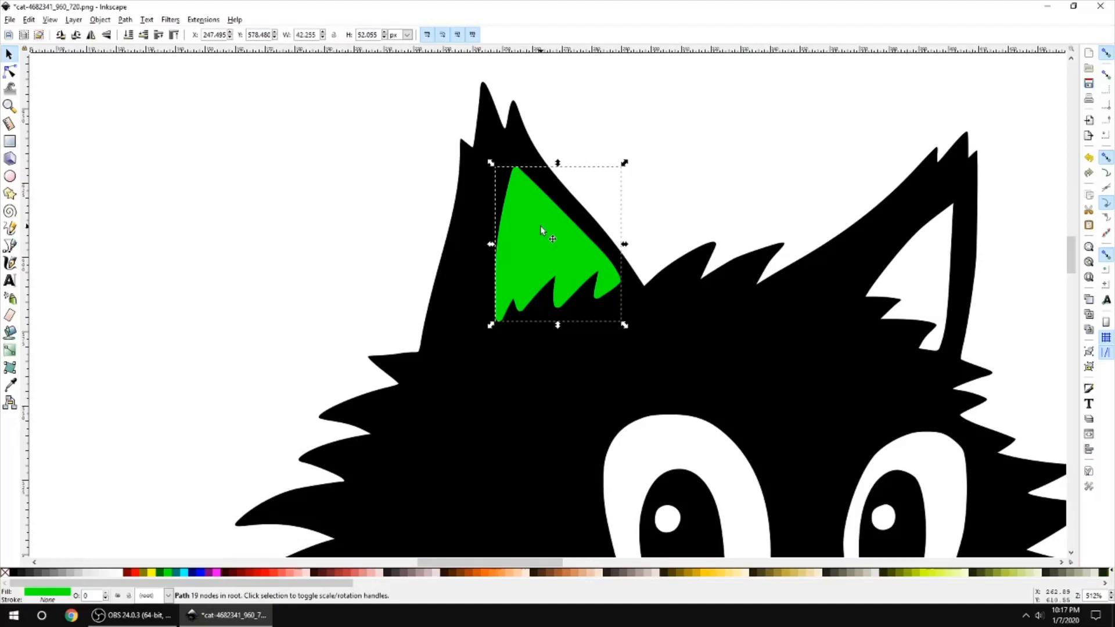
{"action": "left_click_drag", "start_coordinate": [541, 230], "coordinate": [507, 425]}
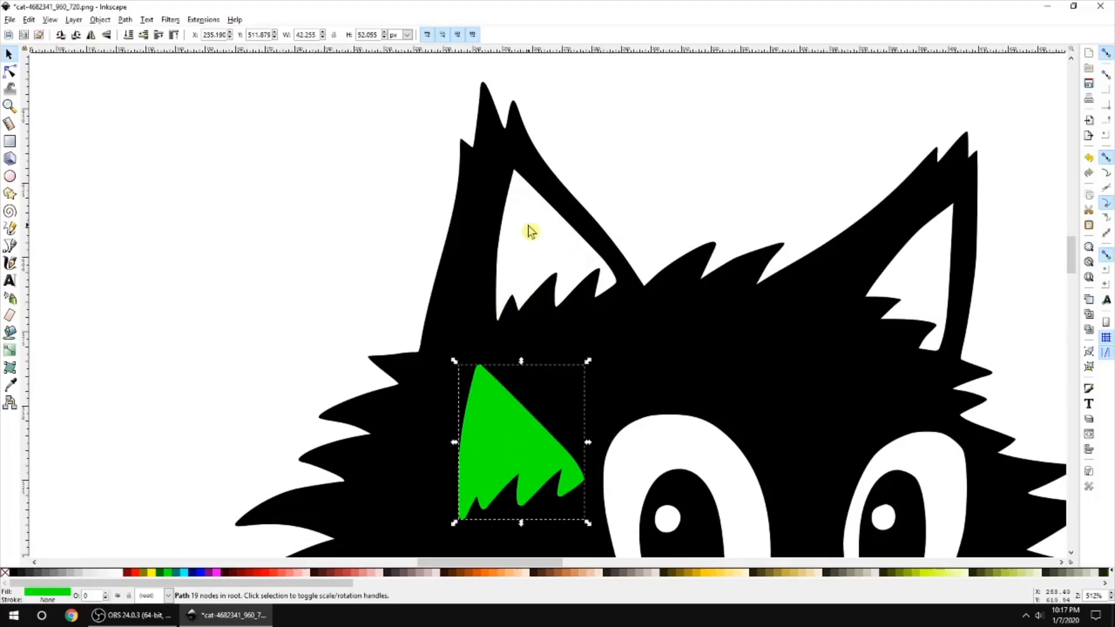
{"action": "left_click_drag", "start_coordinate": [520, 433], "coordinate": [545, 251]}
{"action": "left_click_drag", "start_coordinate": [539, 257], "coordinate": [538, 257]}
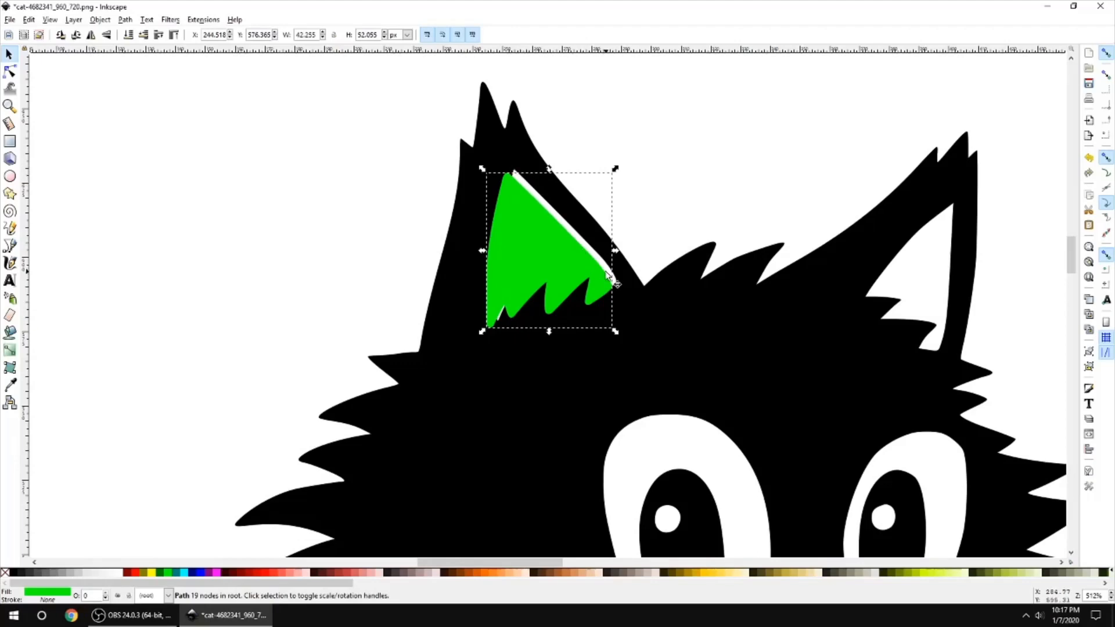
{"action": "left_click_drag", "start_coordinate": [504, 241], "coordinate": [548, 250]}
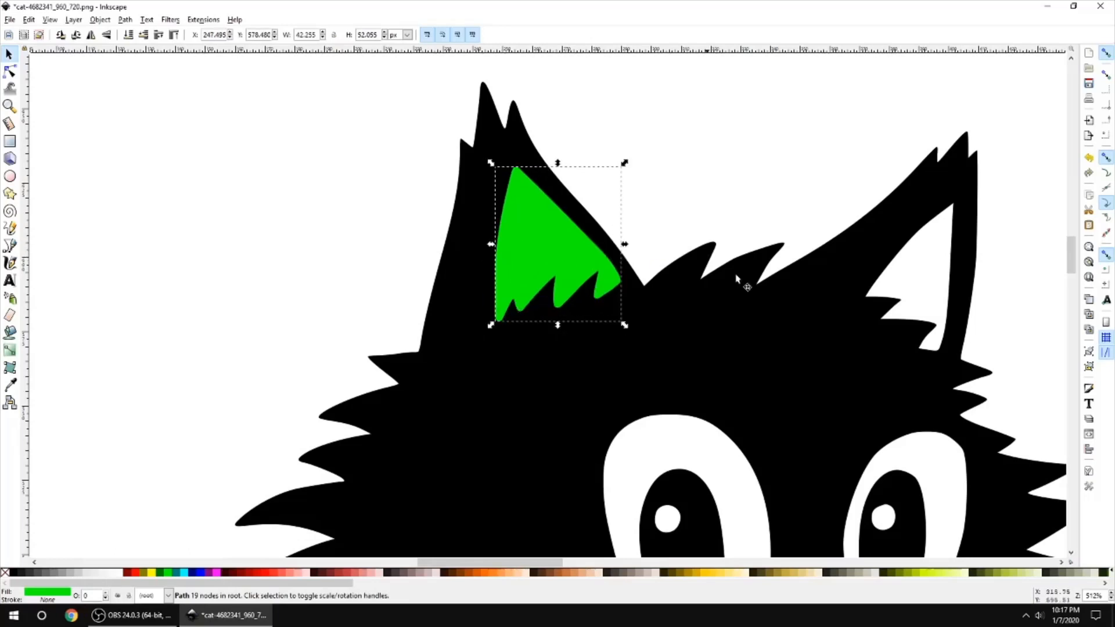
- Deselect the green ear fill, and shift it slightly to about X 245, Y 577 px
{"action": "scroll", "coordinate": [815, 360], "scroll_direction": "down", "scroll_amount": 5}
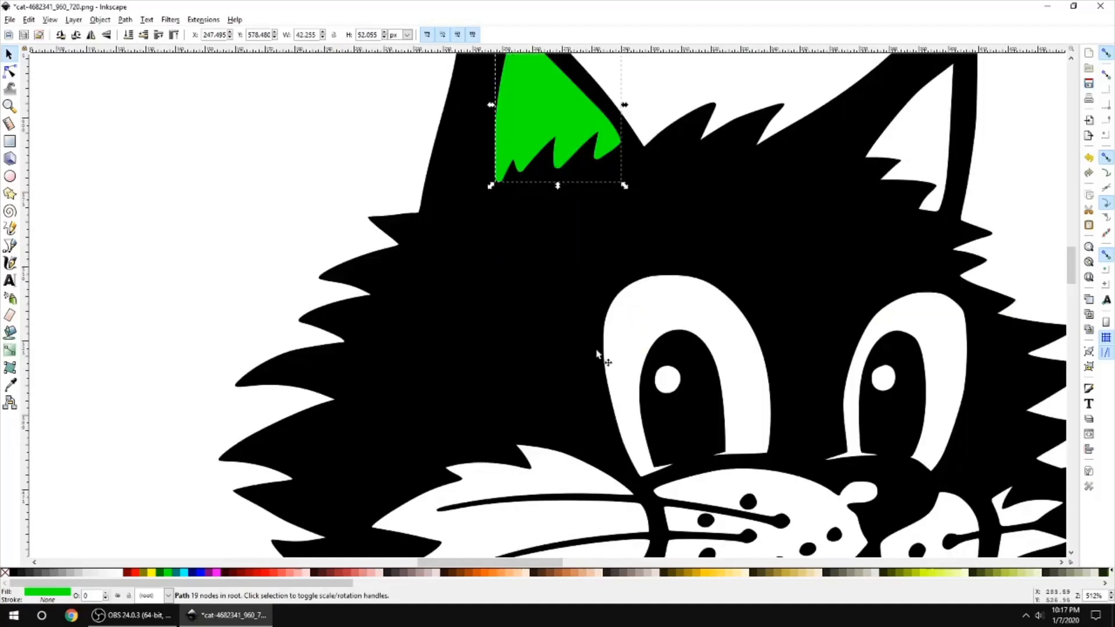
{"action": "scroll", "coordinate": [596, 352], "scroll_direction": "down", "scroll_amount": 2}
{"action": "scroll", "coordinate": [629, 308], "scroll_direction": "up", "scroll_amount": 5}
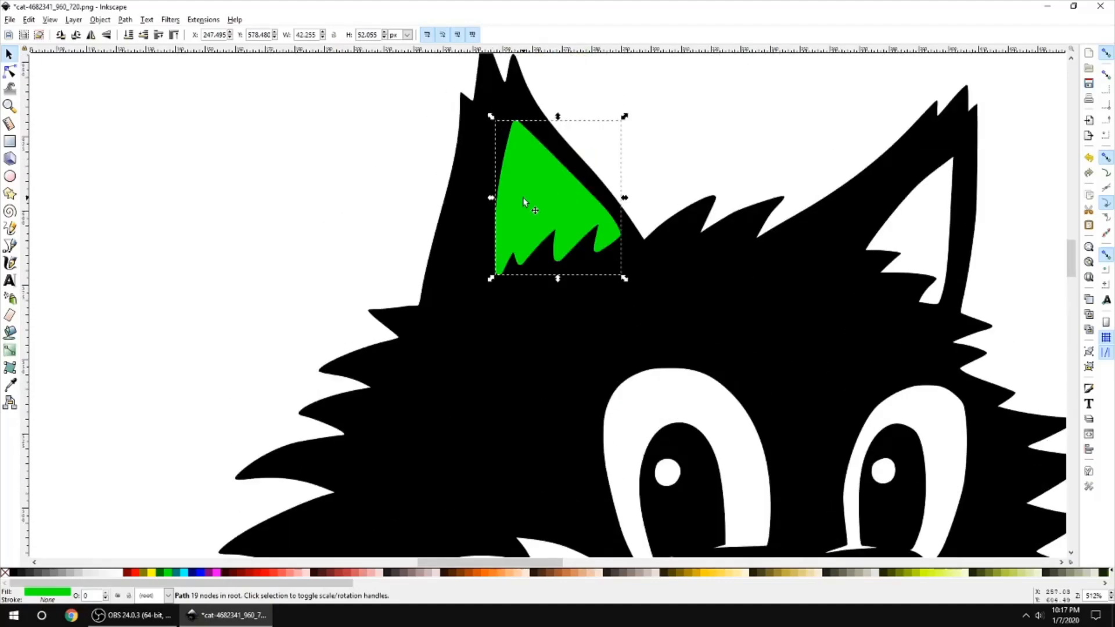
{"action": "left_click", "coordinate": [298, 216]}
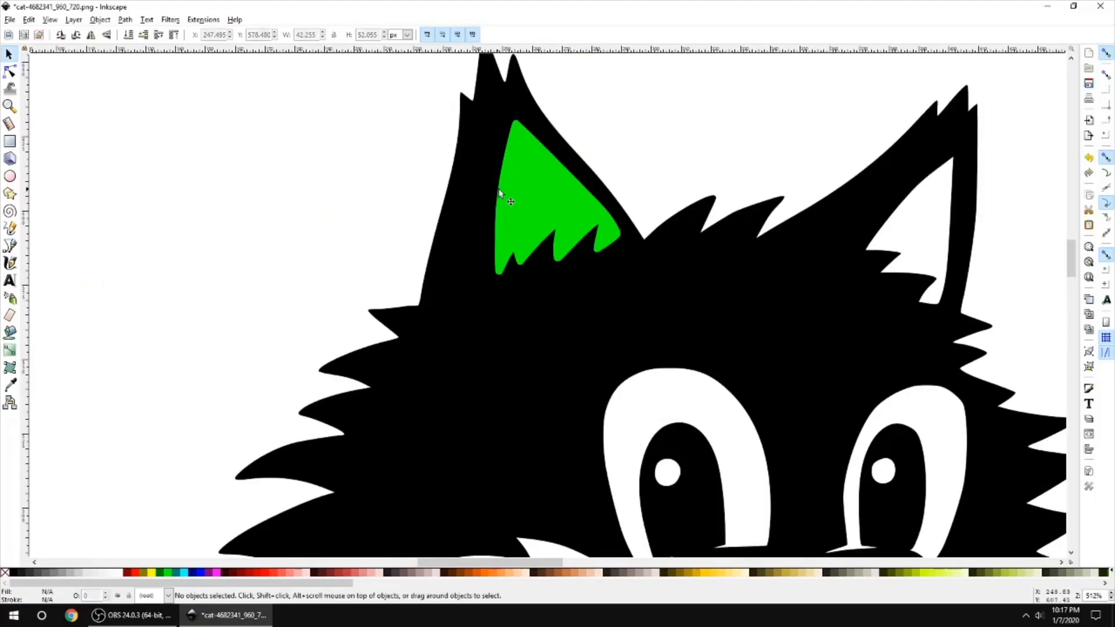
{"action": "left_click_drag", "start_coordinate": [569, 182], "coordinate": [563, 186]}
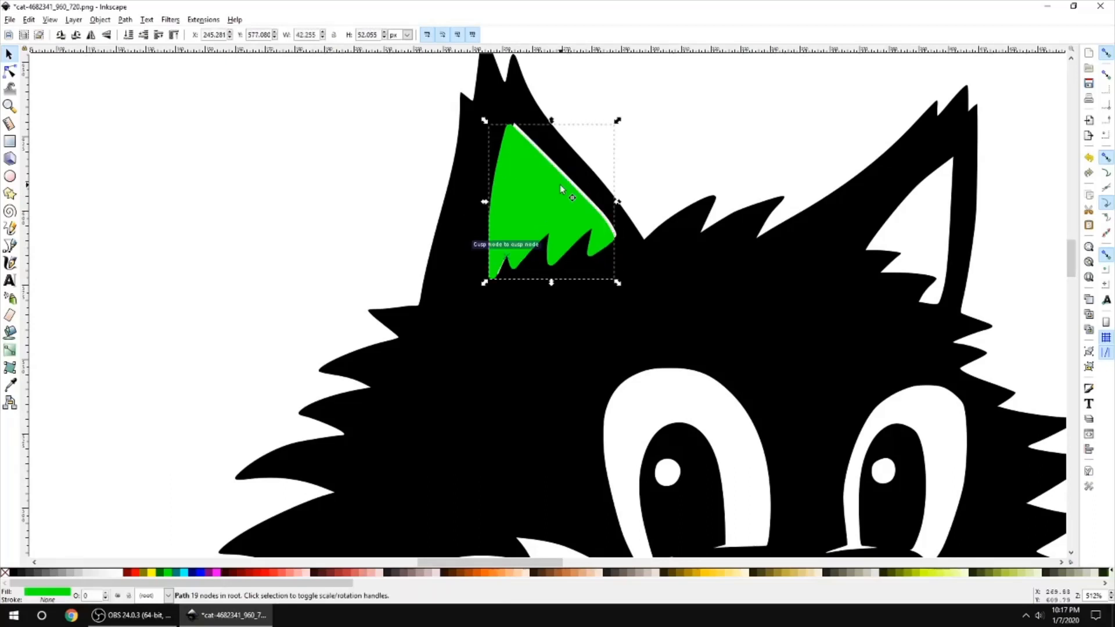
- Set the bucket fill's grow/shrink amount to 0.20 px and delete the green ear fill
{"action": "left_click", "coordinate": [10, 334]}
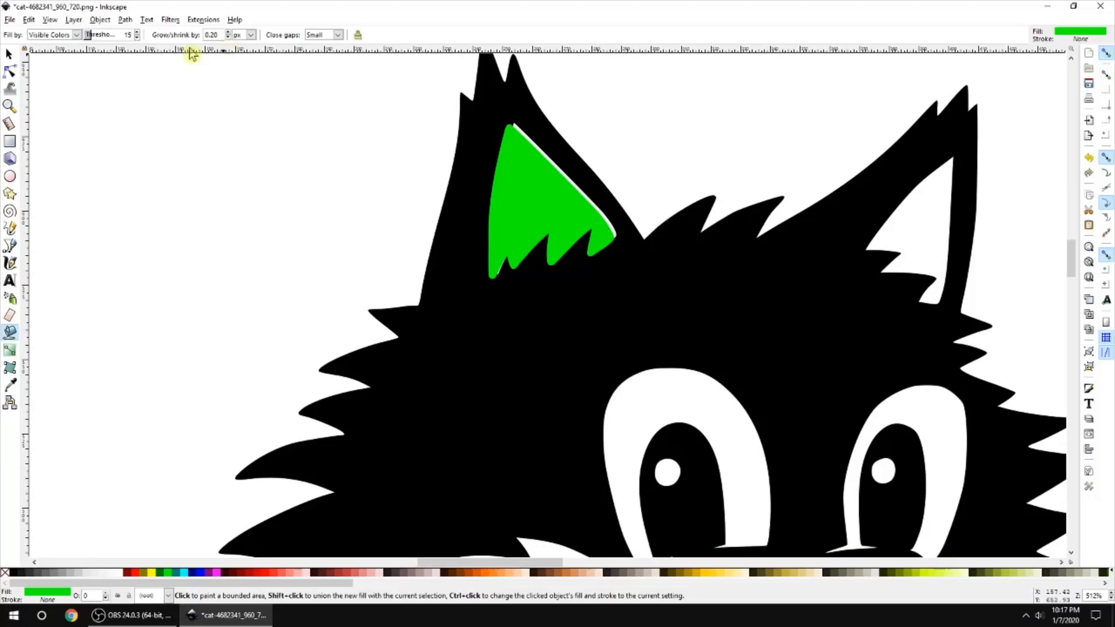
{"action": "left_click", "coordinate": [9, 54]}
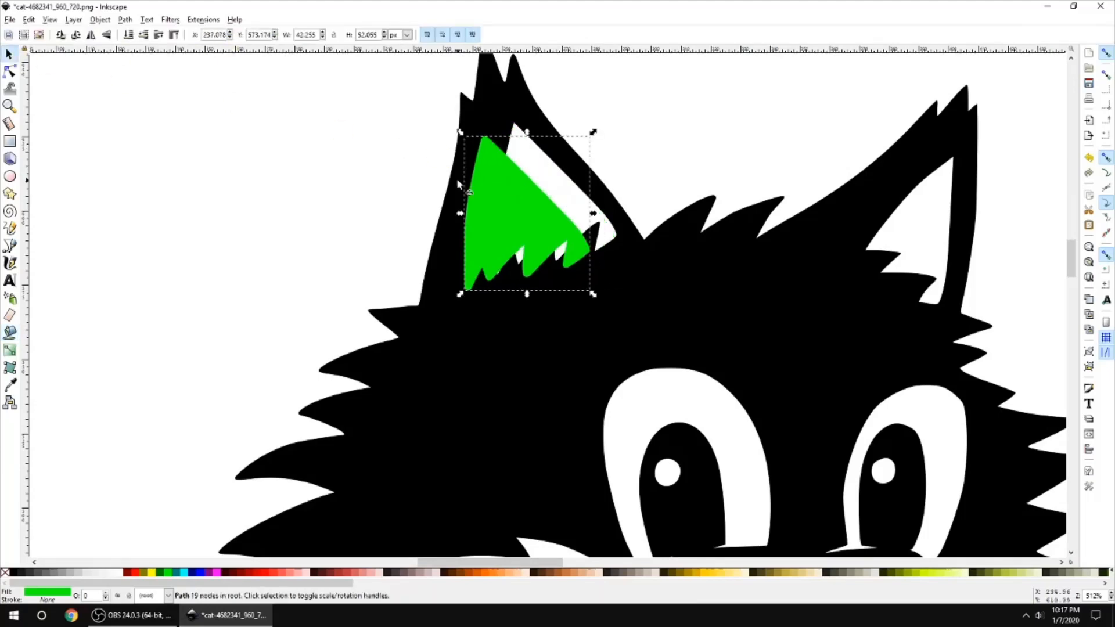
{"action": "key", "text": "Delete"}
- Bucket-fill the insides of both cat ears with light pink (#FFAAAA) and deselect the result
{"action": "left_click", "coordinate": [10, 332]}
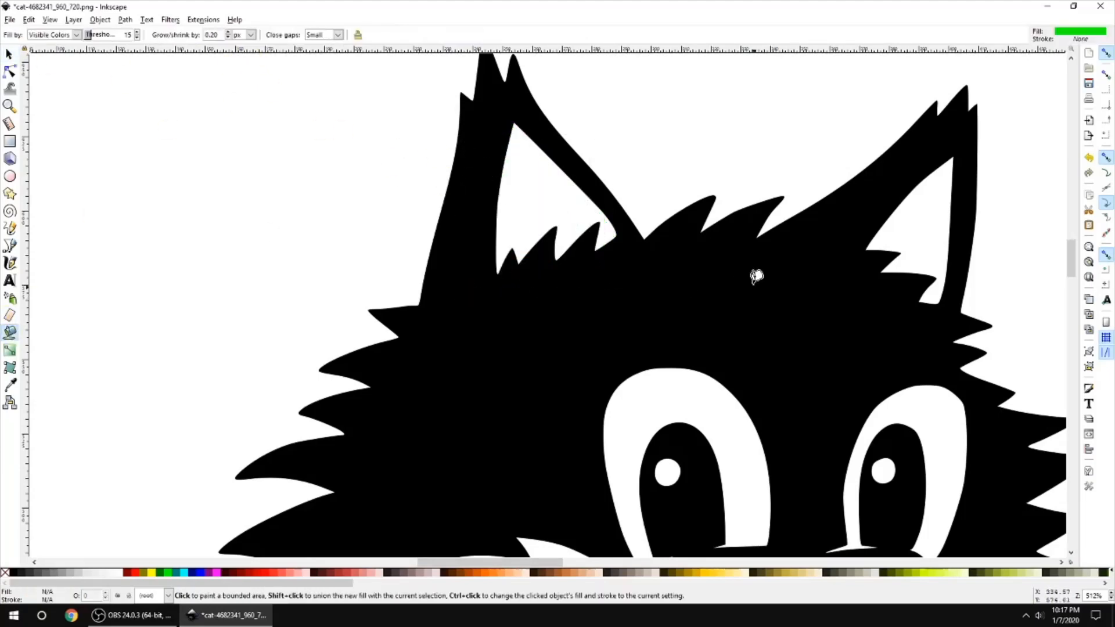
{"action": "scroll", "coordinate": [756, 267], "scroll_direction": "down", "scroll_amount": 2}
{"action": "scroll", "coordinate": [538, 566], "scroll_direction": "right", "scroll_amount": 5}
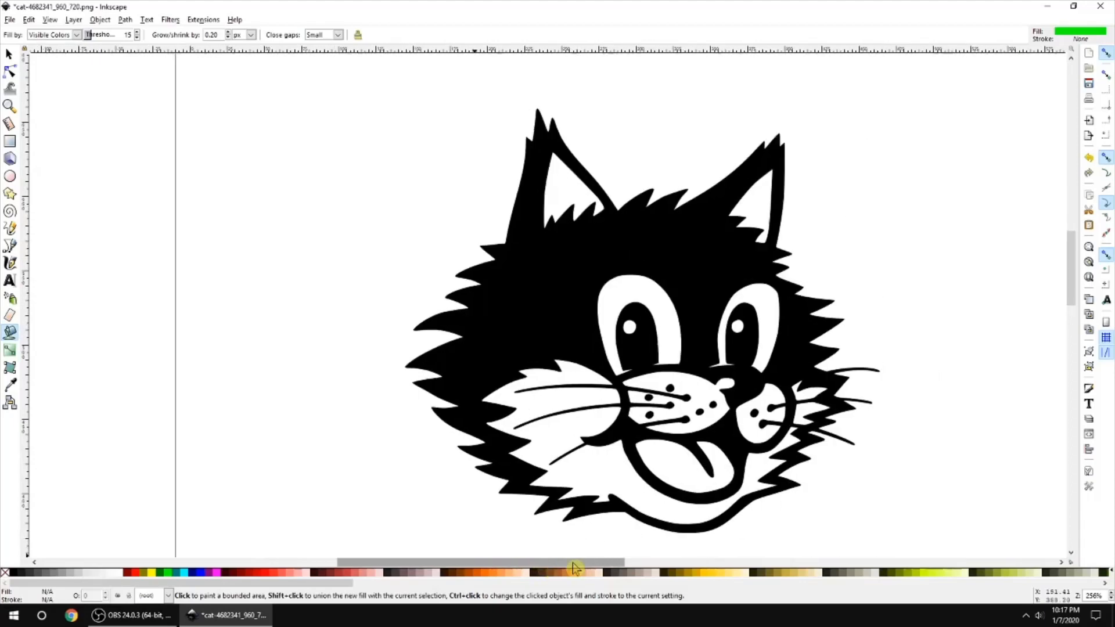
{"action": "left_click", "coordinate": [299, 573]}
{"action": "left_click", "coordinate": [441, 173]}
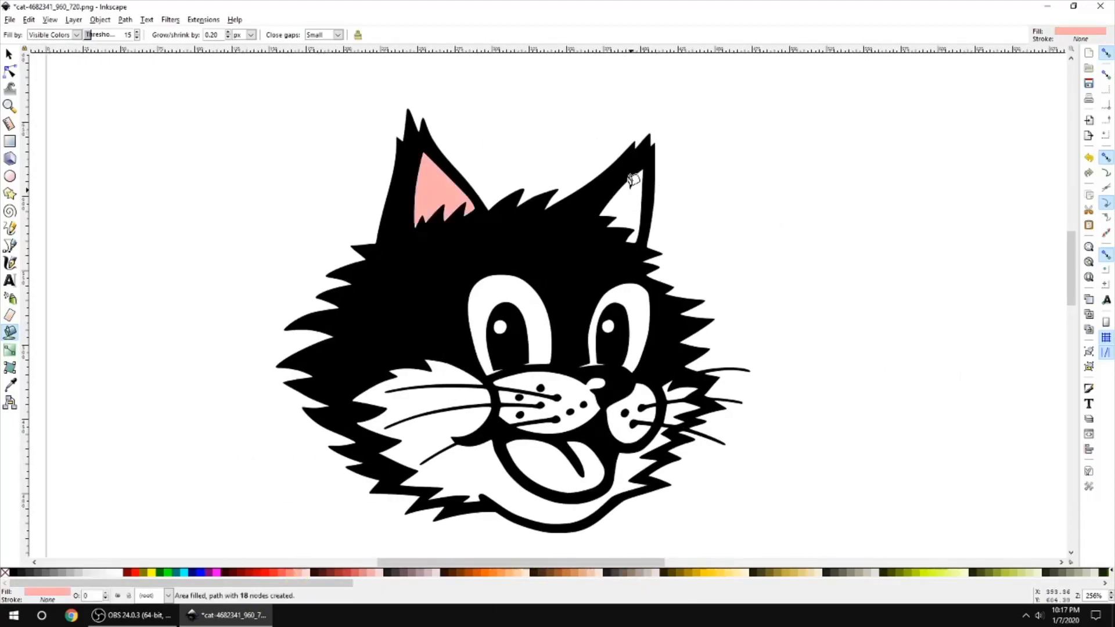
{"action": "left_click", "coordinate": [630, 184]}
{"action": "left_click", "coordinate": [11, 56]}
{"action": "left_click", "coordinate": [148, 251]}
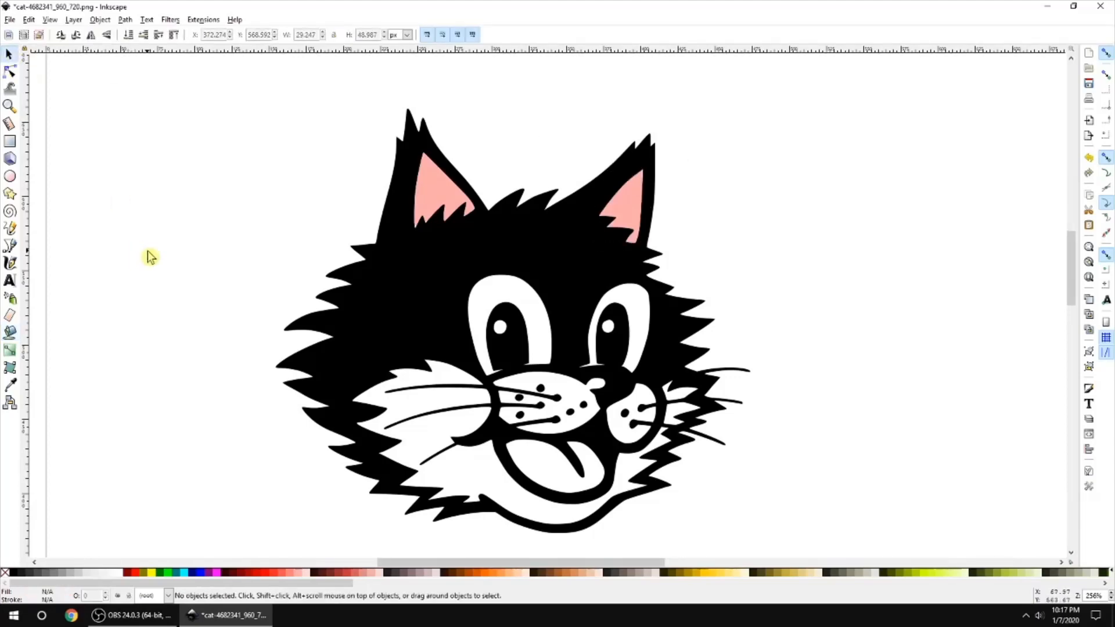
- Bucket-fill the cat's cheeks and chin with peach (#FFCCAA), including the small whisker area beside the right muzzle, and deselect
{"action": "left_click", "coordinate": [11, 334]}
{"action": "left_click", "coordinate": [521, 573]}
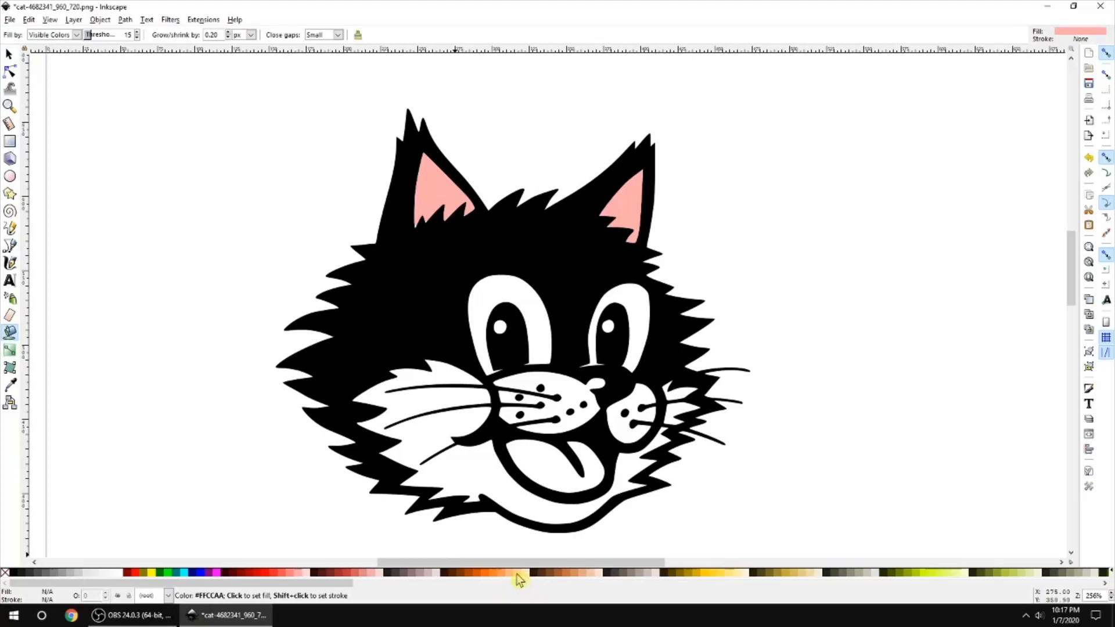
{"action": "left_click", "coordinate": [405, 392]}
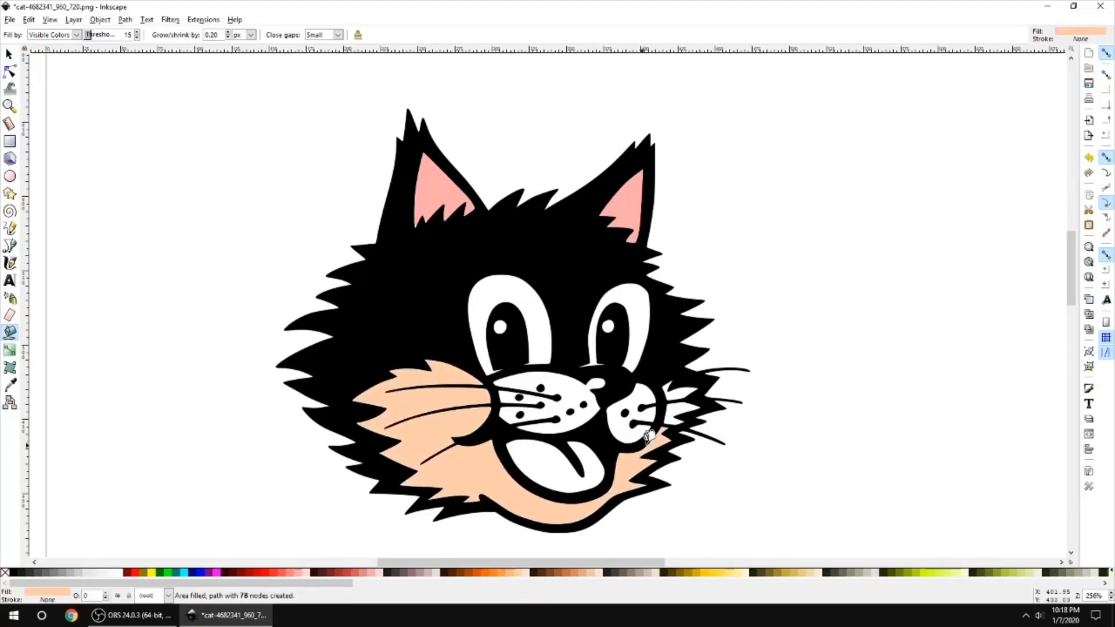
{"action": "left_click", "coordinate": [677, 402]}
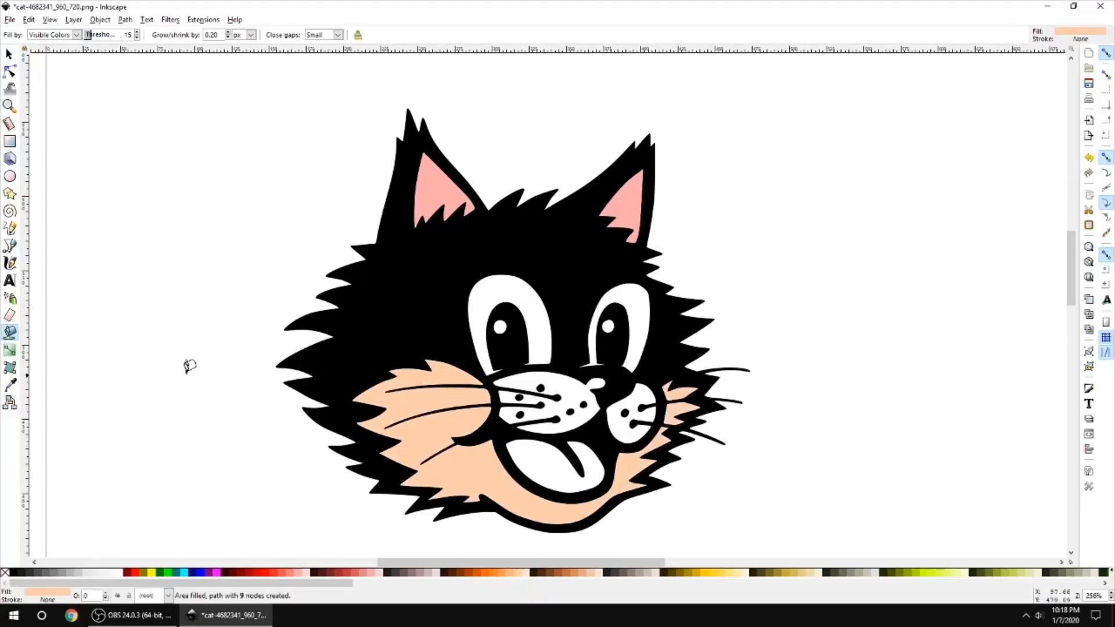
{"action": "left_click", "coordinate": [9, 55]}
{"action": "left_click", "coordinate": [151, 351]}
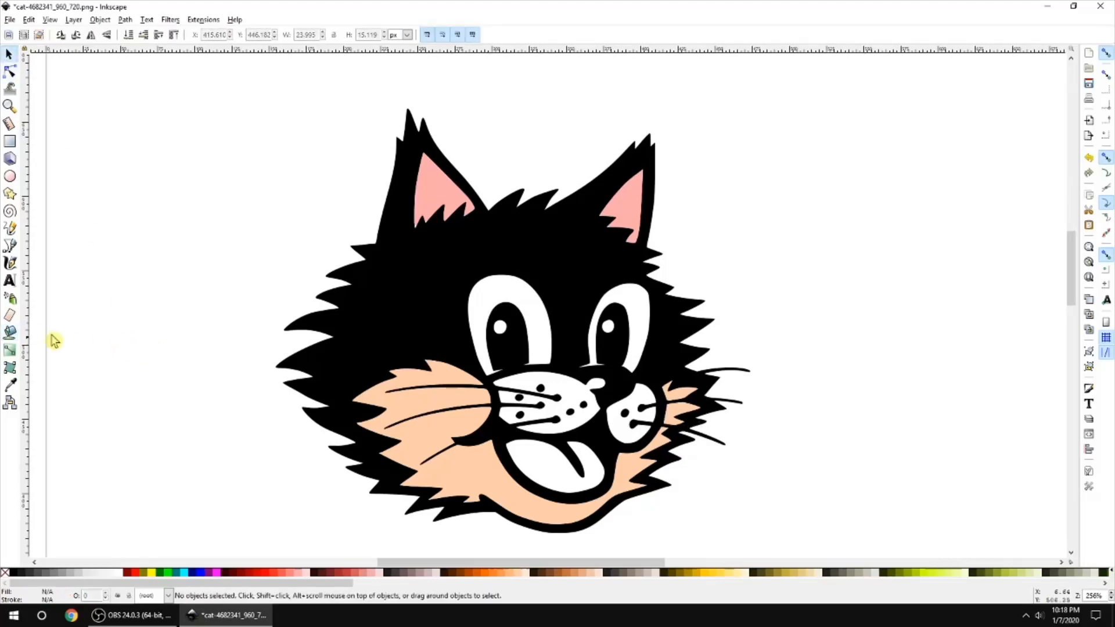
{"action": "left_click", "coordinate": [10, 333]}
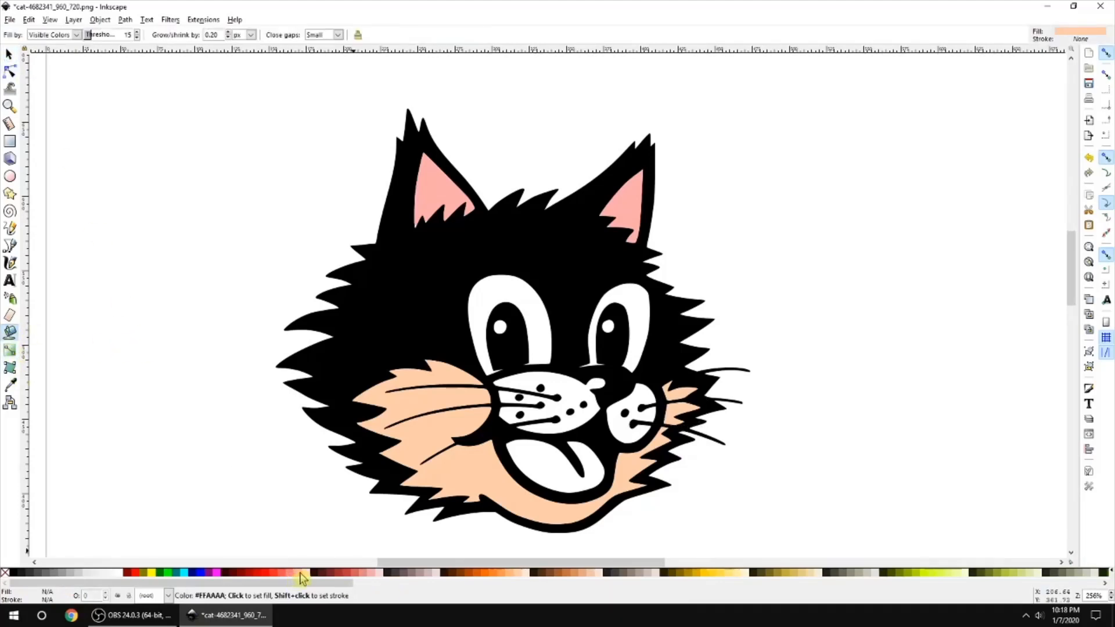
{"action": "left_click", "coordinate": [548, 383]}
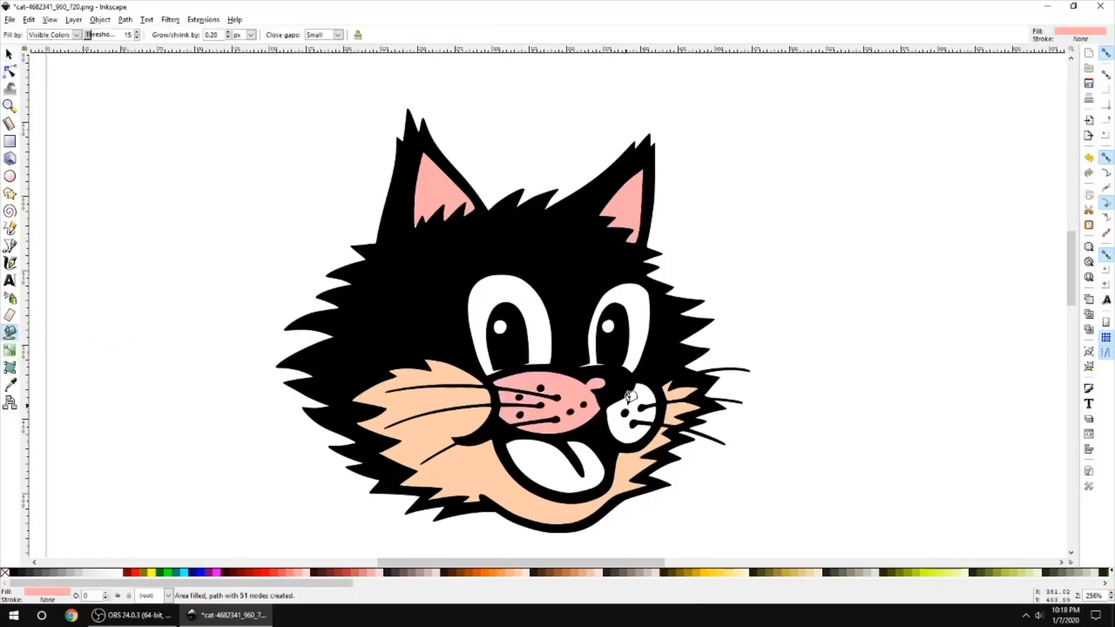
{"action": "left_click", "coordinate": [9, 55]}
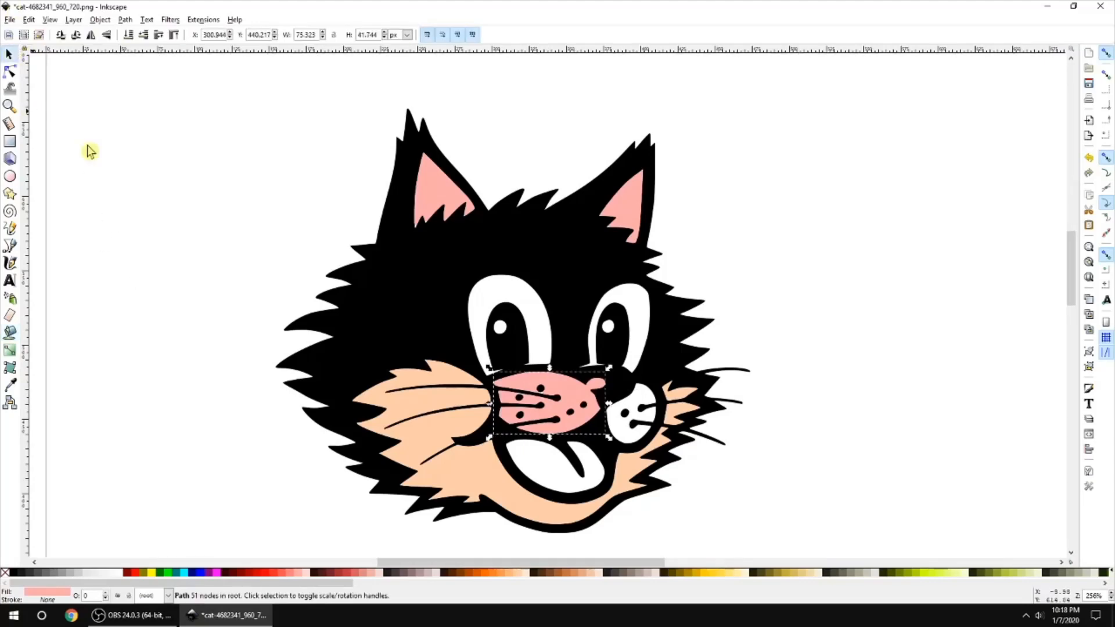
{"action": "left_click_drag", "start_coordinate": [578, 397], "coordinate": [602, 431]}
{"action": "key", "text": "Delete"}
- Bucket-fill the inside of the cat's open mouth with light pink (#FFAAAA) and deselect the result
{"action": "left_click", "coordinate": [10, 334]}
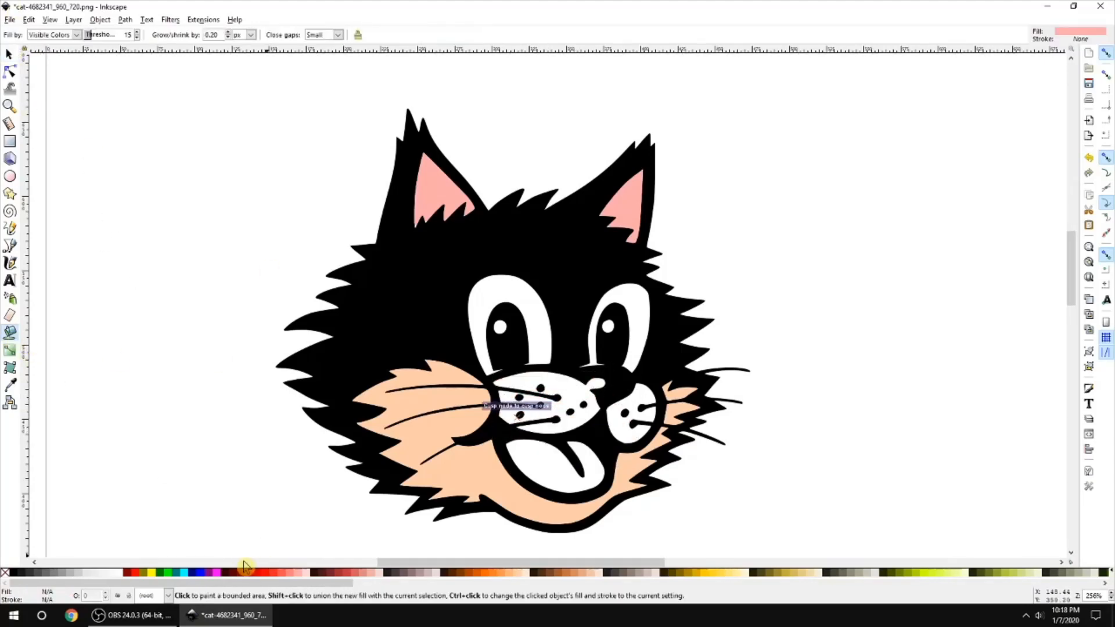
{"action": "left_click", "coordinate": [545, 460]}
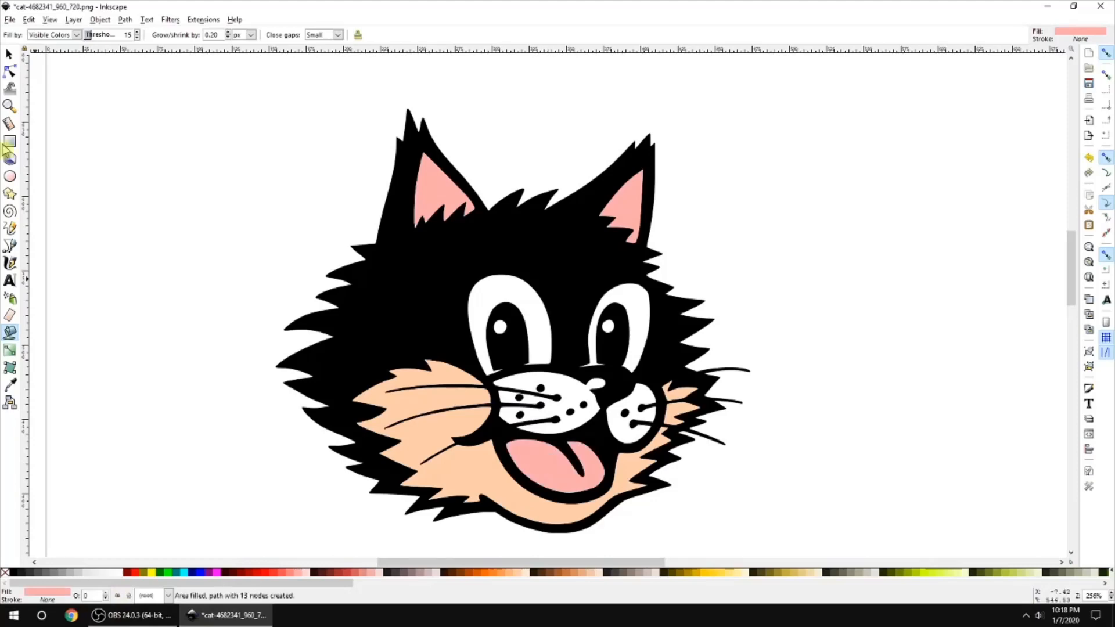
{"action": "left_click", "coordinate": [8, 55]}
{"action": "left_click", "coordinate": [179, 231]}
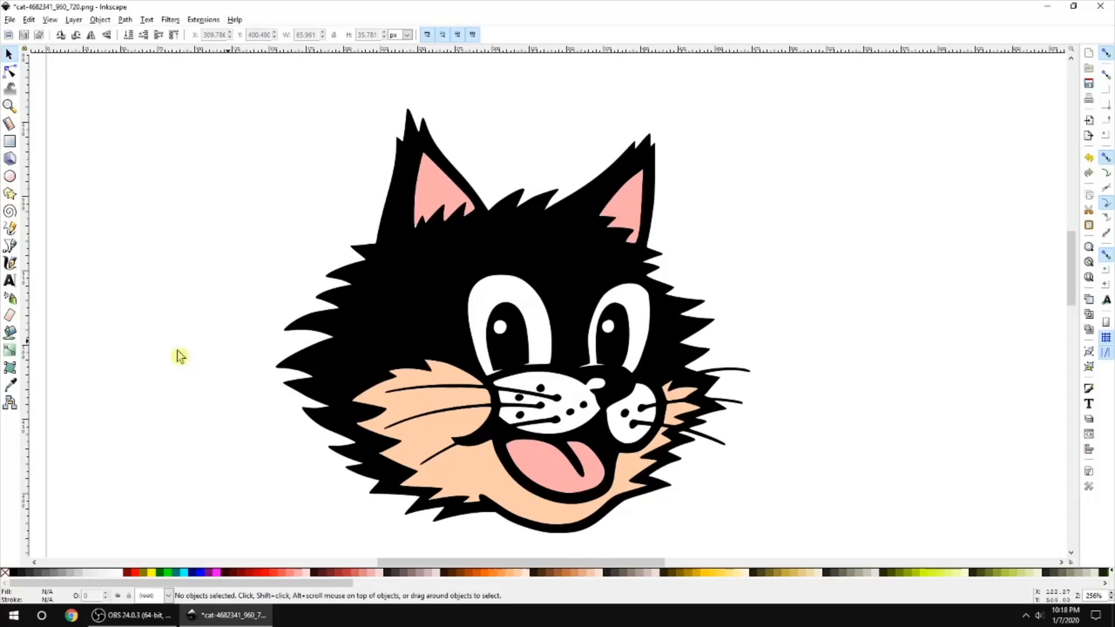
- Bucket-fill both of the cat's eyes and the small highlights inside the pupils with yellow
{"action": "left_click", "coordinate": [10, 332]}
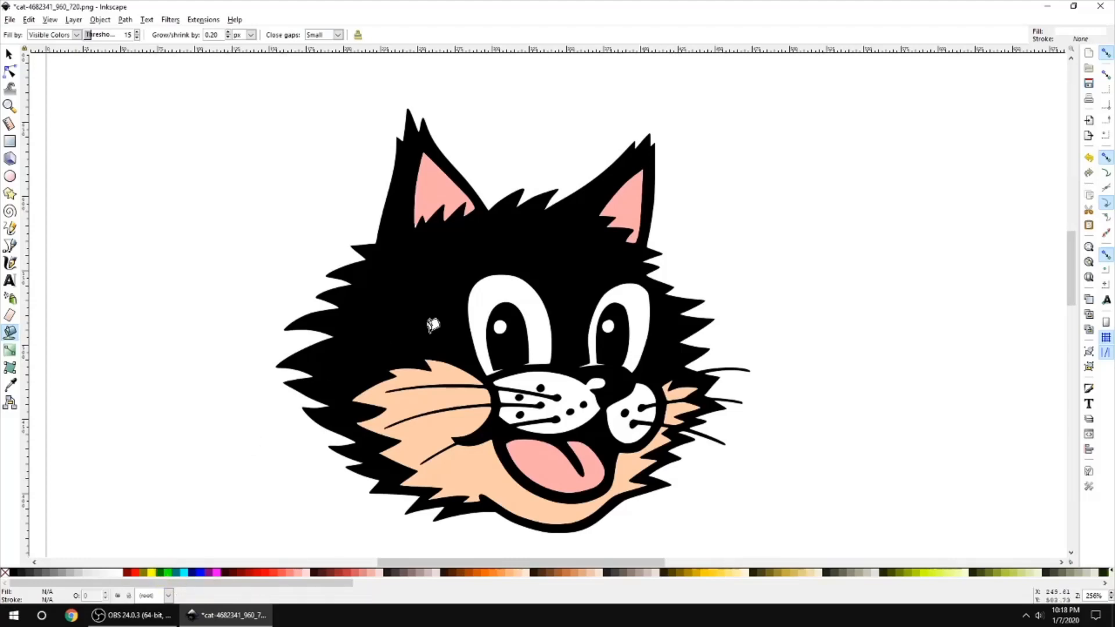
{"action": "left_click", "coordinate": [151, 573]}
{"action": "left_click", "coordinate": [527, 286]}
{"action": "left_click", "coordinate": [630, 287]}
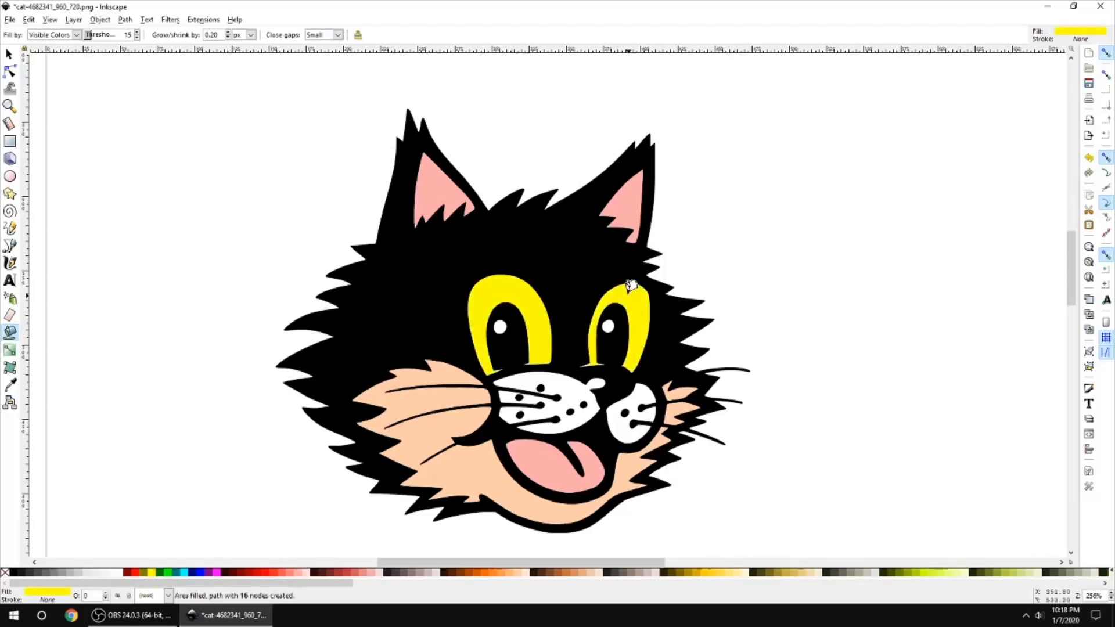
{"action": "left_click", "coordinate": [608, 323]}
{"action": "left_click", "coordinate": [500, 321]}
- Bucket-fill both halves of the cat's muzzle with yellow and deselect the result
{"action": "left_click", "coordinate": [567, 374]}
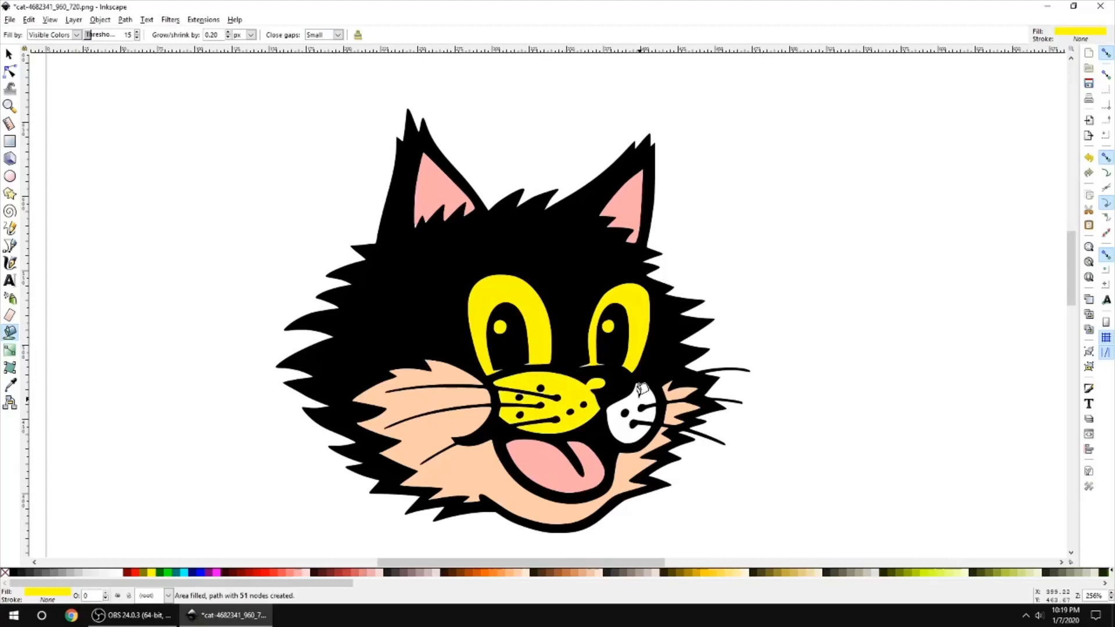
{"action": "left_click", "coordinate": [641, 390]}
{"action": "left_click", "coordinate": [8, 54]}
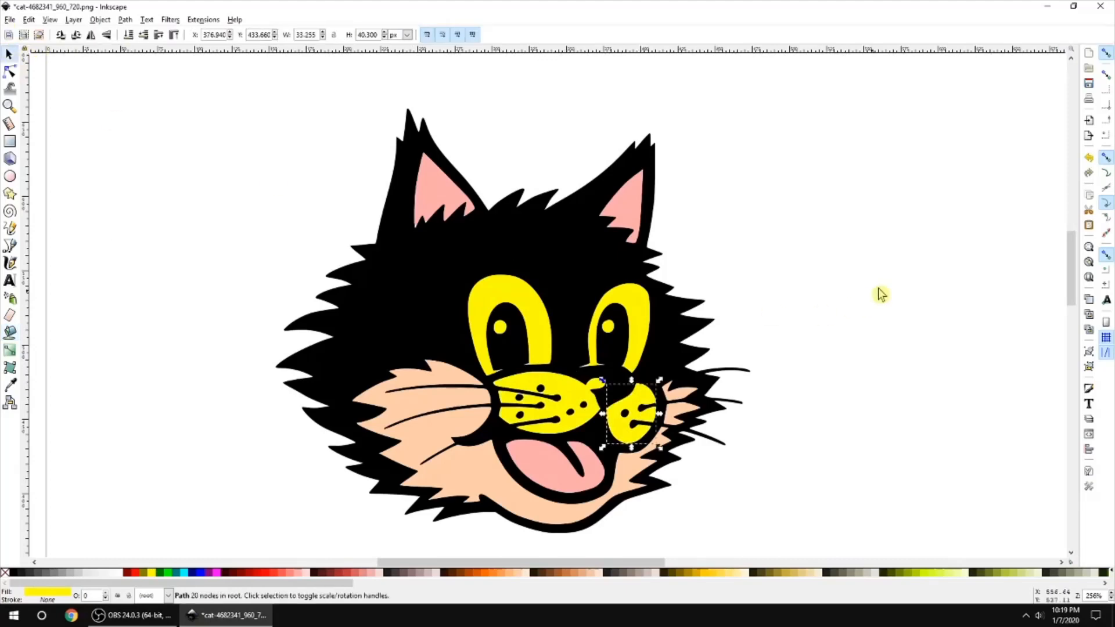
{"action": "left_click", "coordinate": [885, 290]}
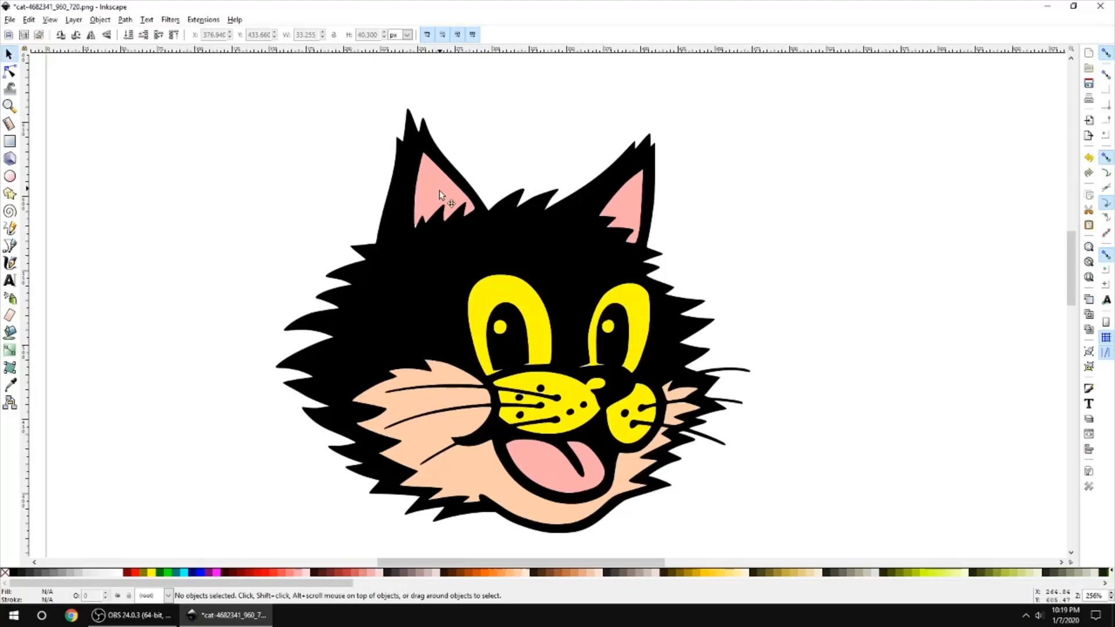
- Break the black cat path apart, merge the resulting pieces into one solid shape with Union, and deselect
{"action": "mouse_move", "coordinate": [439, 191]}
{"action": "left_mouse_down"}
{"action": "mouse_move", "coordinate": [448, 221]}
{"action": "mouse_move", "coordinate": [440, 191]}
{"action": "left_mouse_up"}
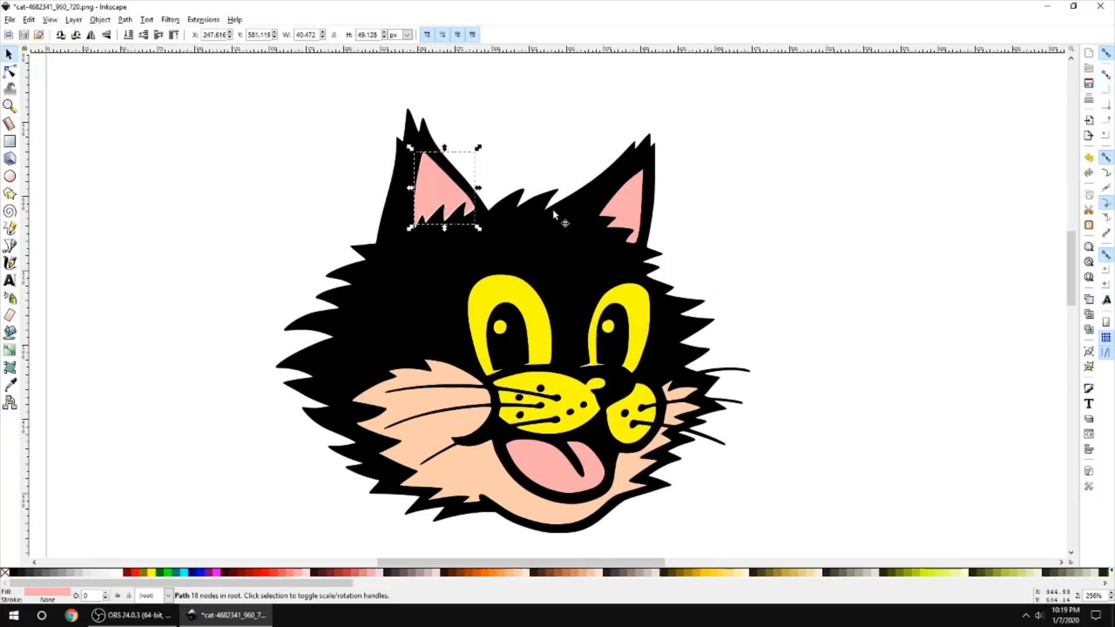
{"action": "left_click", "coordinate": [539, 228]}
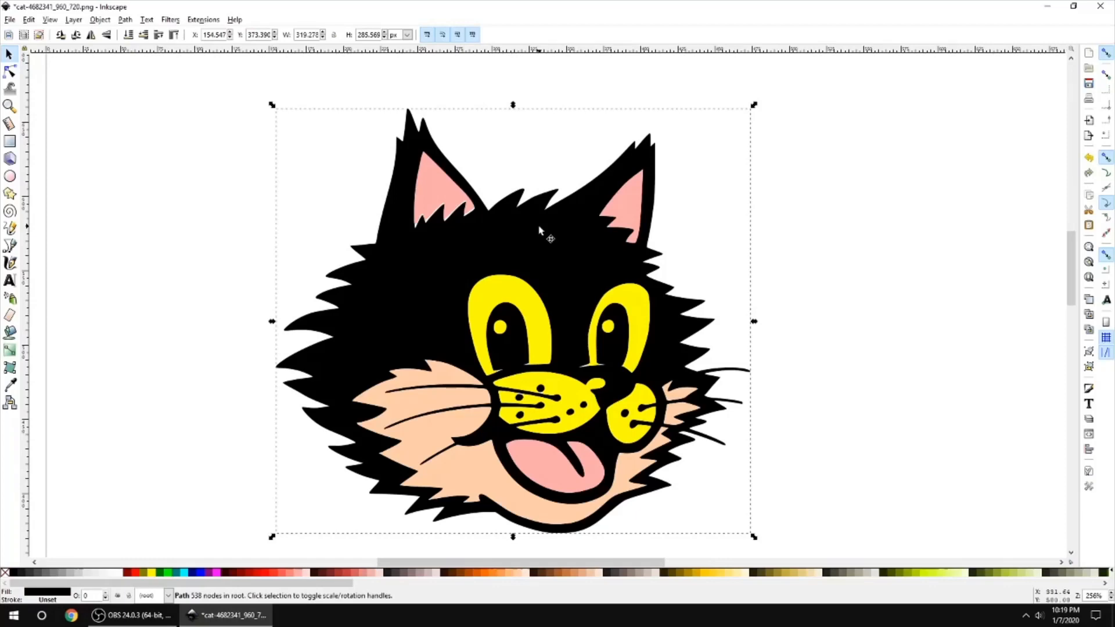
{"action": "left_click", "coordinate": [126, 21]}
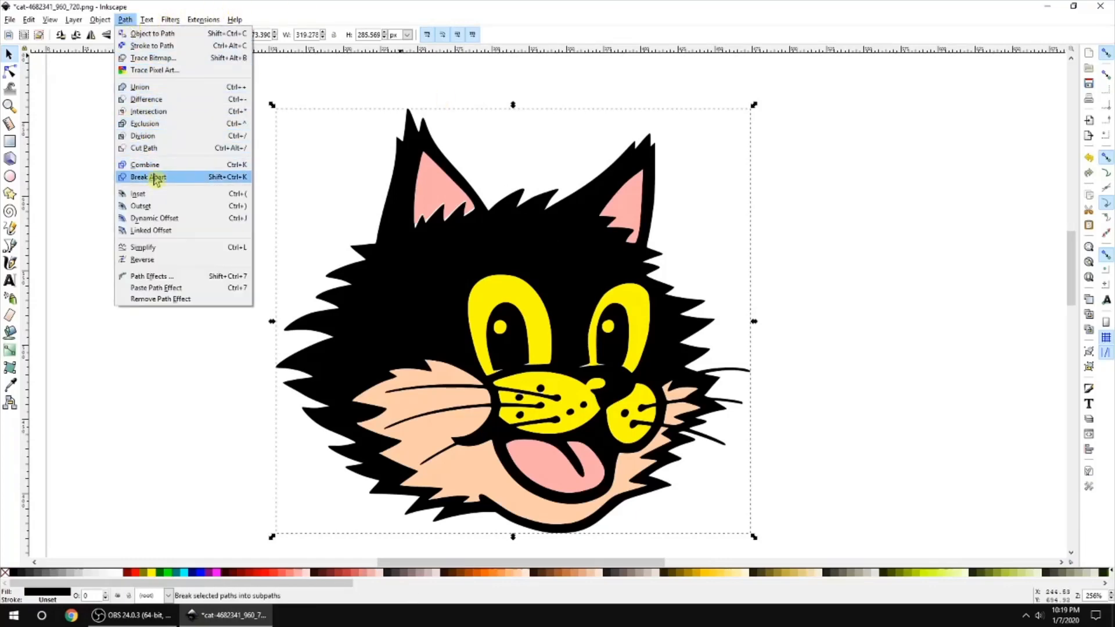
{"action": "left_click", "coordinate": [156, 177]}
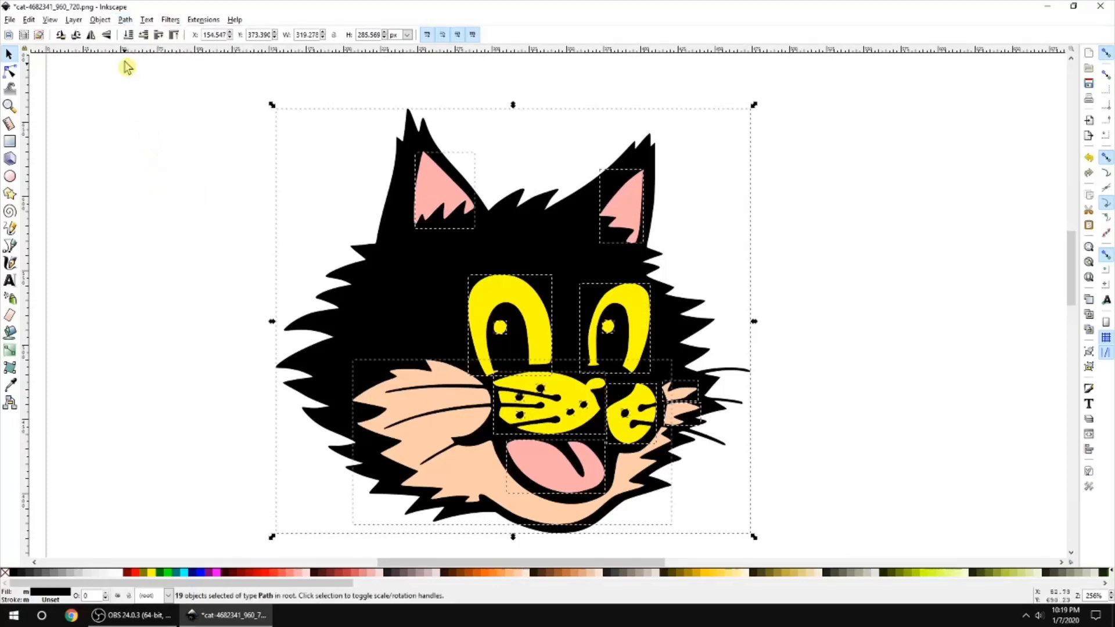
{"action": "left_click", "coordinate": [125, 20]}
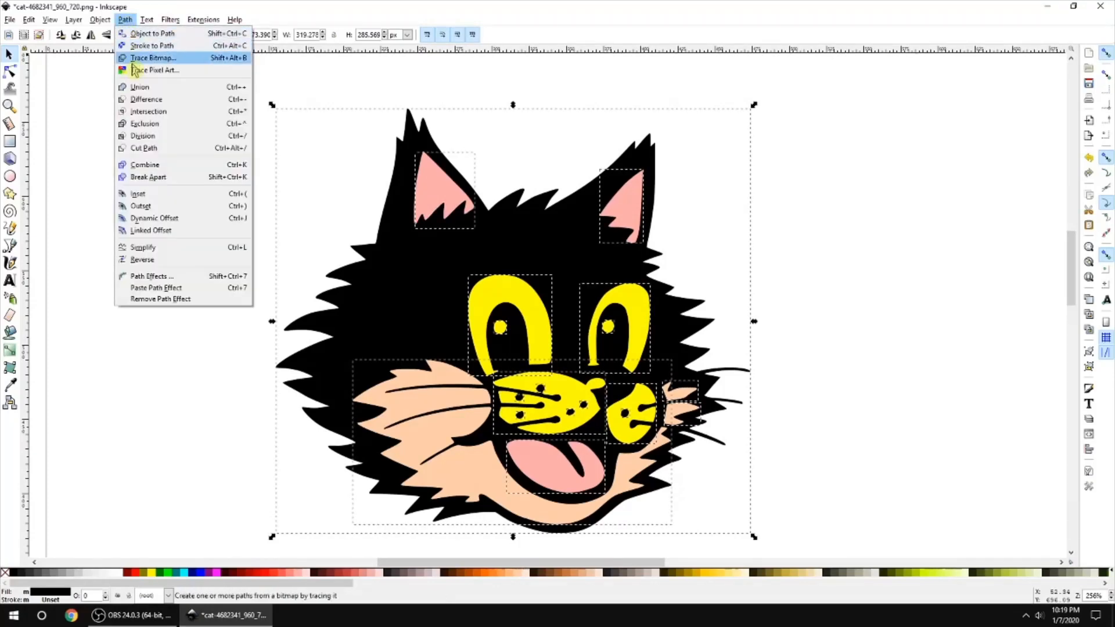
{"action": "left_click", "coordinate": [137, 90]}
{"action": "left_click", "coordinate": [119, 135]}
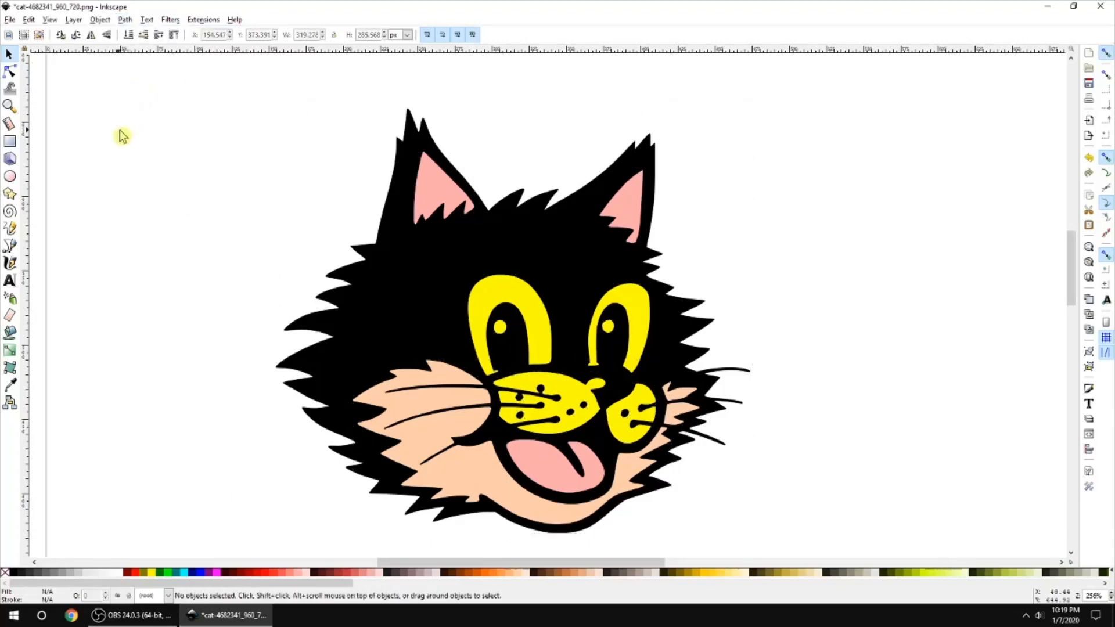
- Move both pink ear fills, one yellow eye fill and the large peach cheek fill away from their places on the head
{"action": "left_click_drag", "start_coordinate": [434, 201], "coordinate": [392, 314]}
{"action": "left_click_drag", "start_coordinate": [621, 193], "coordinate": [592, 244]}
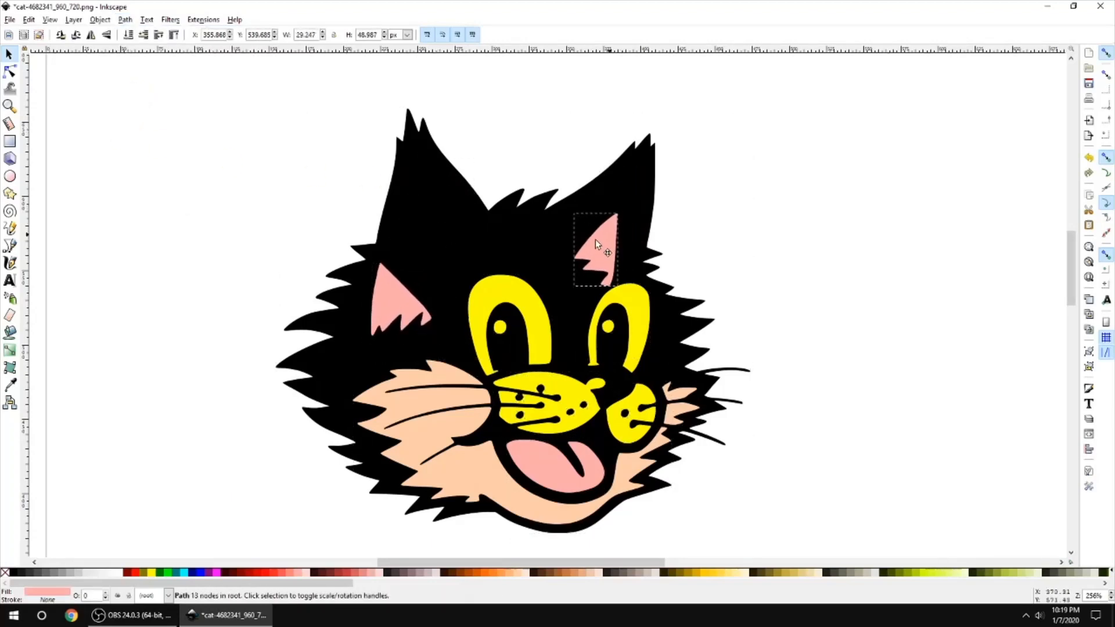
{"action": "left_click_drag", "start_coordinate": [639, 301], "coordinate": [687, 319]}
{"action": "left_click_drag", "start_coordinate": [444, 427], "coordinate": [448, 467]}
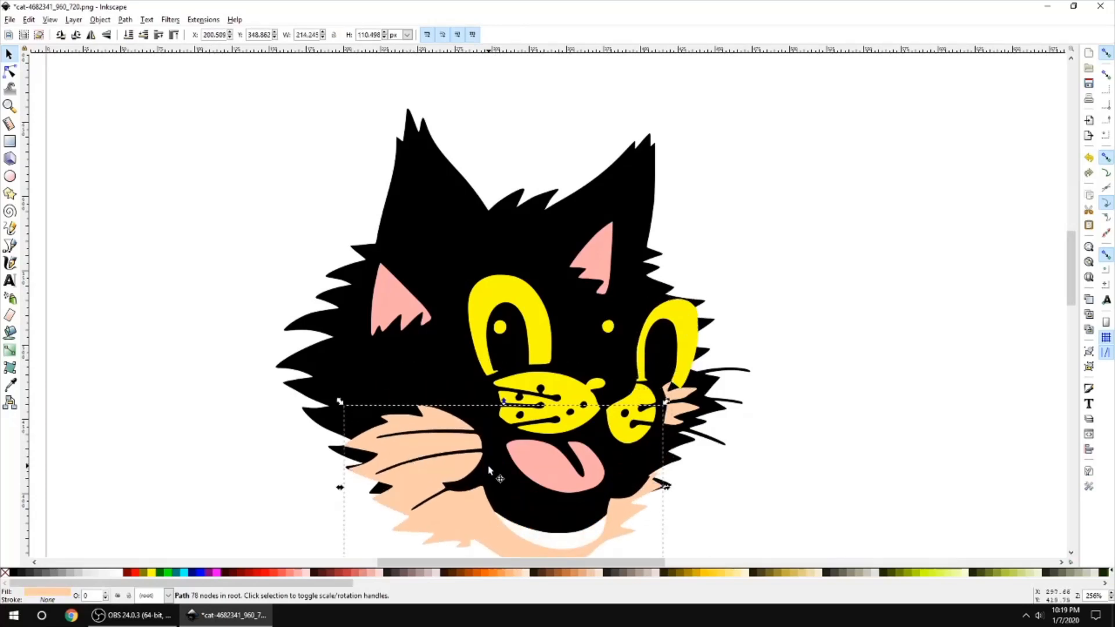
- Undo the moves of the cheek, eye and ear fills, and deselect
{"action": "left_click", "coordinate": [28, 19]}
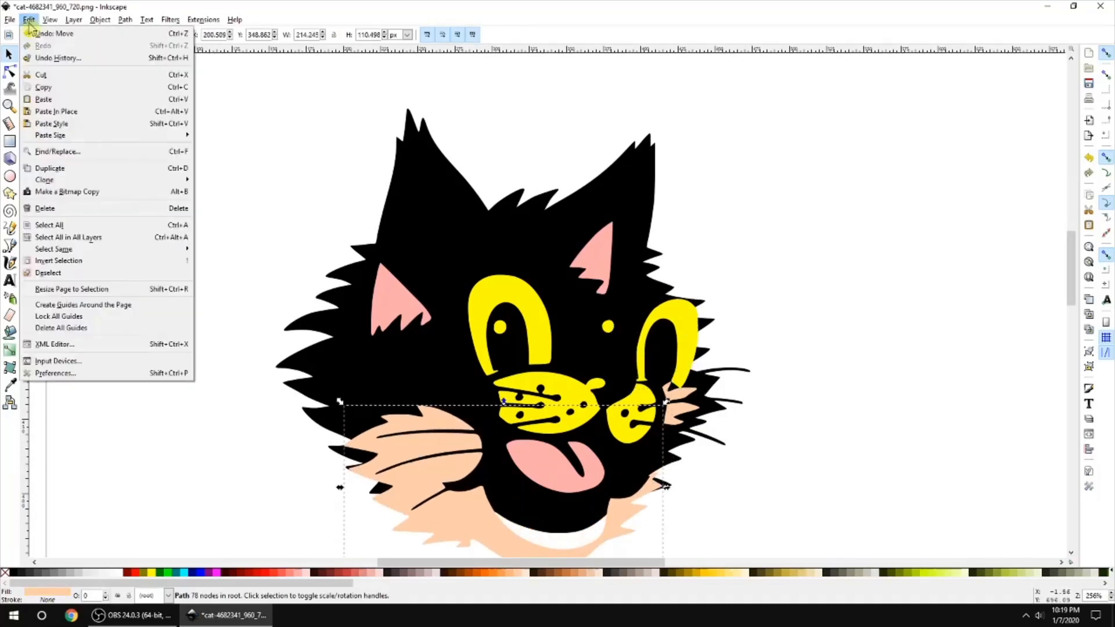
{"action": "left_click", "coordinate": [35, 33]}
{"action": "left_click", "coordinate": [28, 19]}
{"action": "left_click", "coordinate": [35, 33]}
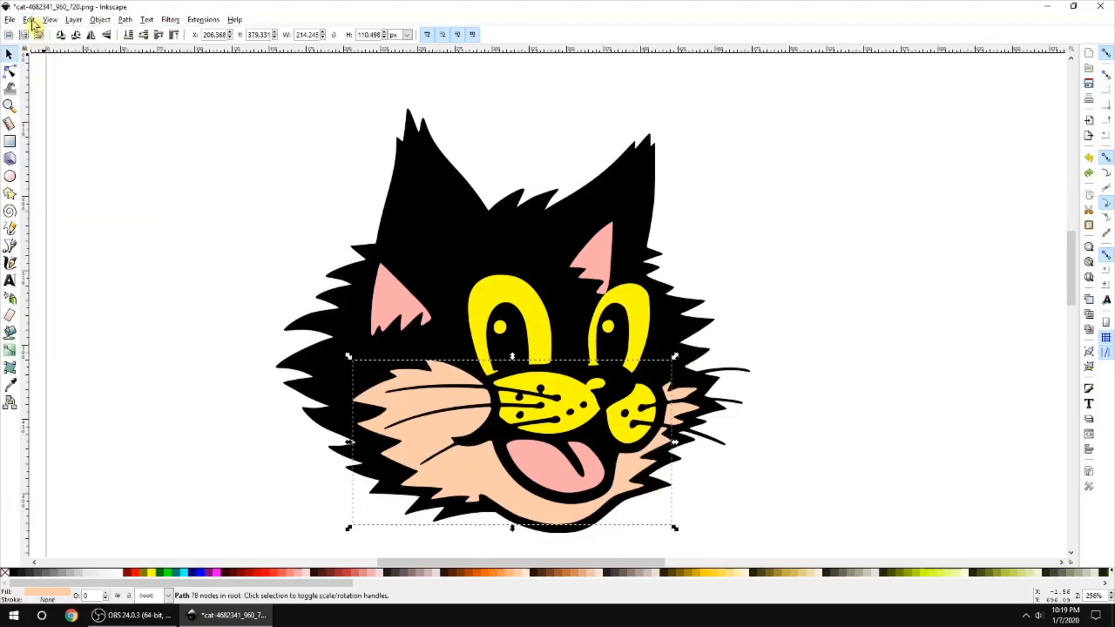
{"action": "left_click", "coordinate": [28, 19]}
{"action": "left_click", "coordinate": [36, 33]}
{"action": "left_click", "coordinate": [29, 19]}
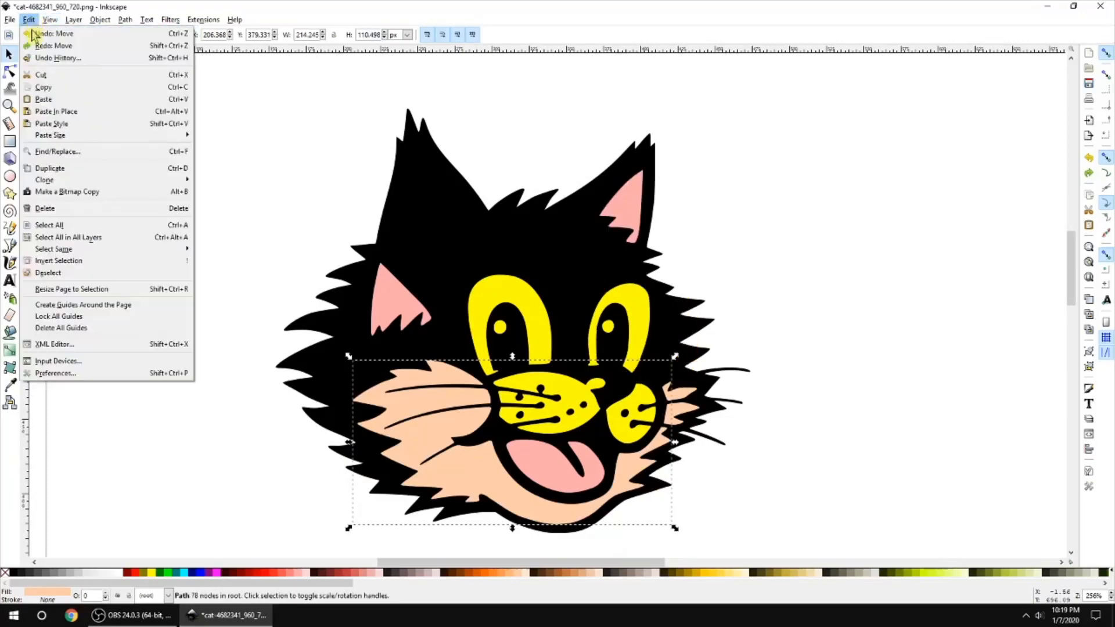
{"action": "left_click", "coordinate": [36, 34]}
{"action": "left_click", "coordinate": [888, 295]}
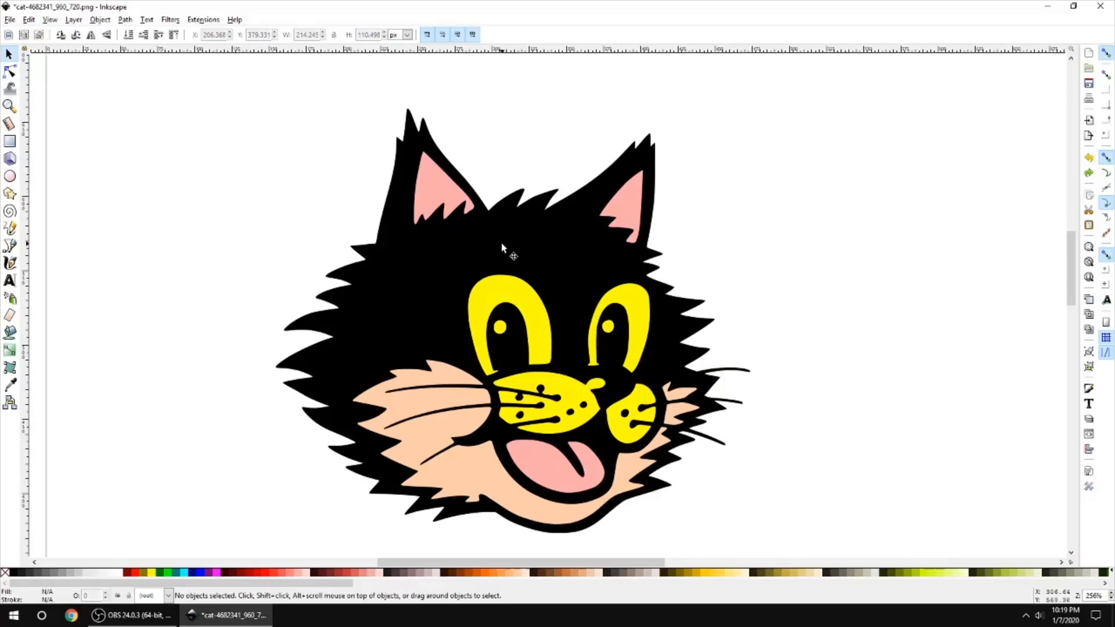
- Select all parts of the cat drawing, group them into one object, and deselect
{"action": "left_click_drag", "start_coordinate": [216, 62], "coordinate": [822, 566]}
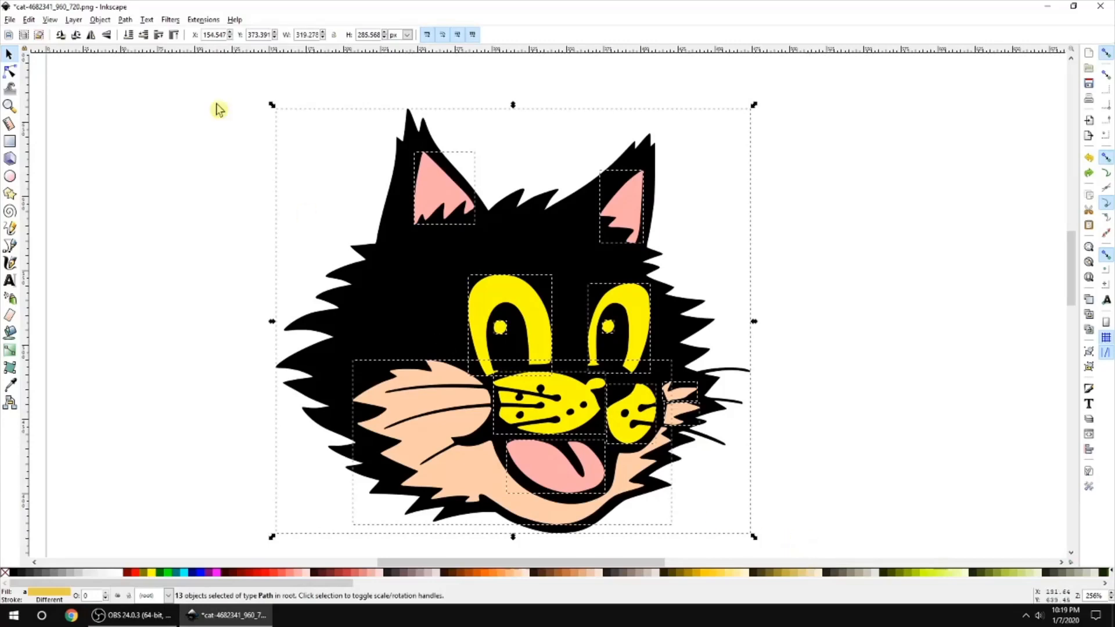
{"action": "left_click", "coordinate": [100, 20]}
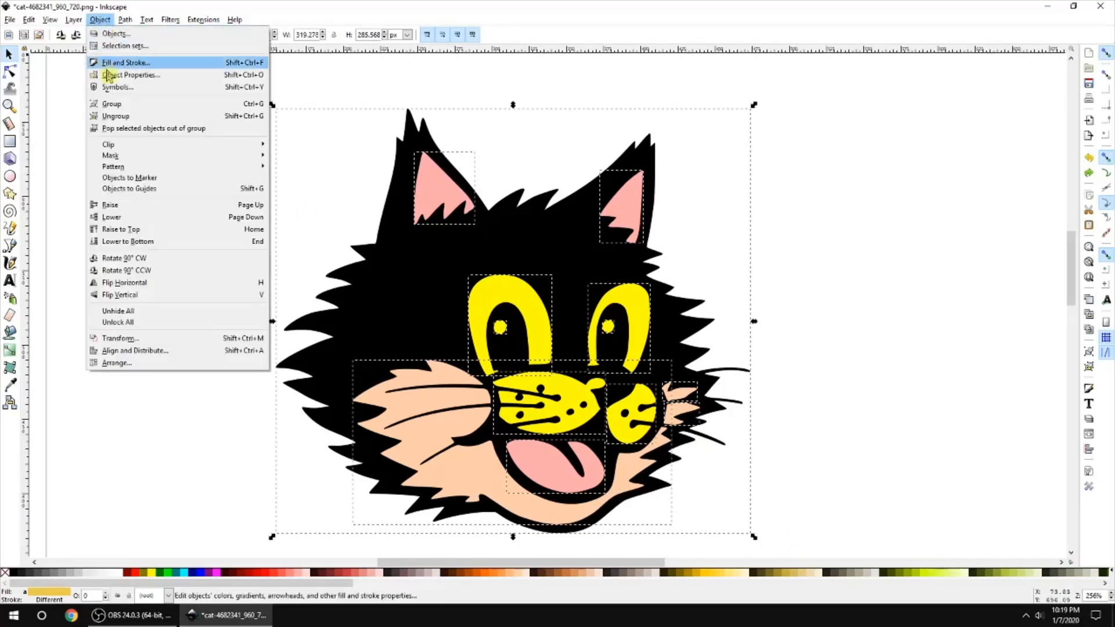
{"action": "left_click", "coordinate": [119, 110]}
{"action": "left_click", "coordinate": [109, 178]}
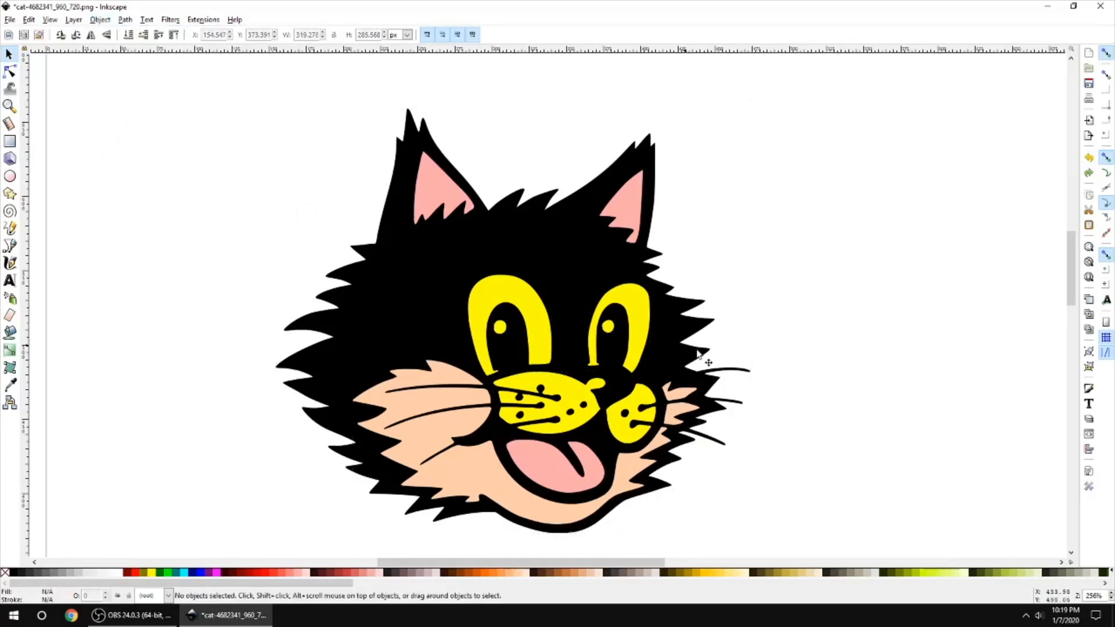
- Ungroup the cat drawing back into its separate objects and deselect
{"action": "scroll", "coordinate": [703, 354], "scroll_direction": "down", "scroll_amount": 6}
{"action": "scroll", "coordinate": [707, 340], "scroll_direction": "up", "scroll_amount": 2}
{"action": "scroll", "coordinate": [706, 335], "scroll_direction": "down", "scroll_amount": 2}
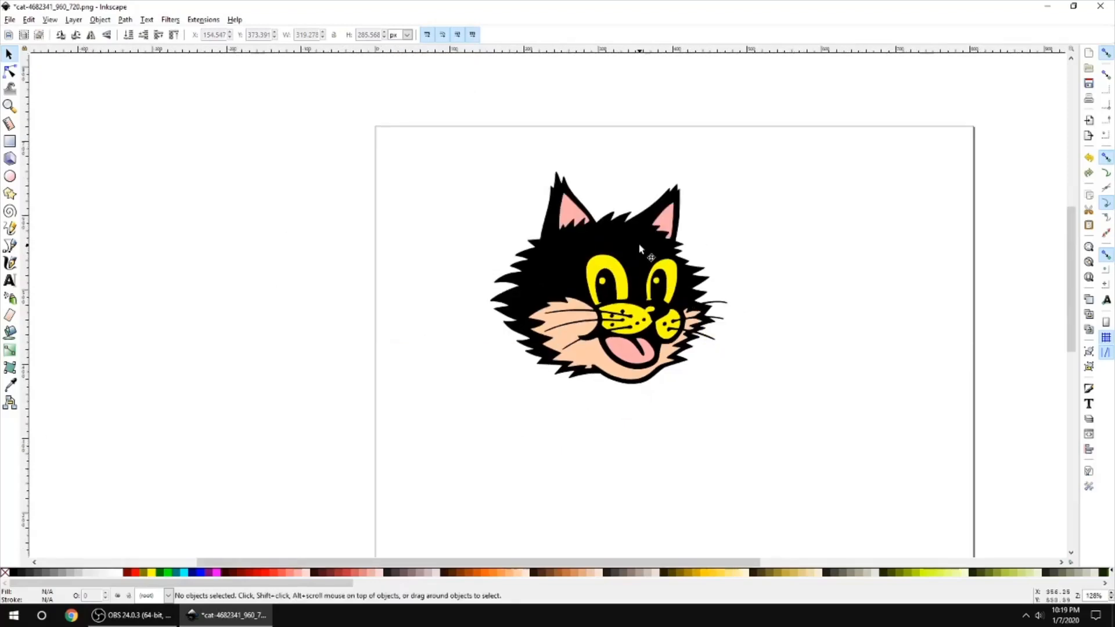
{"action": "left_click", "coordinate": [621, 247]}
{"action": "right_click", "coordinate": [622, 246]}
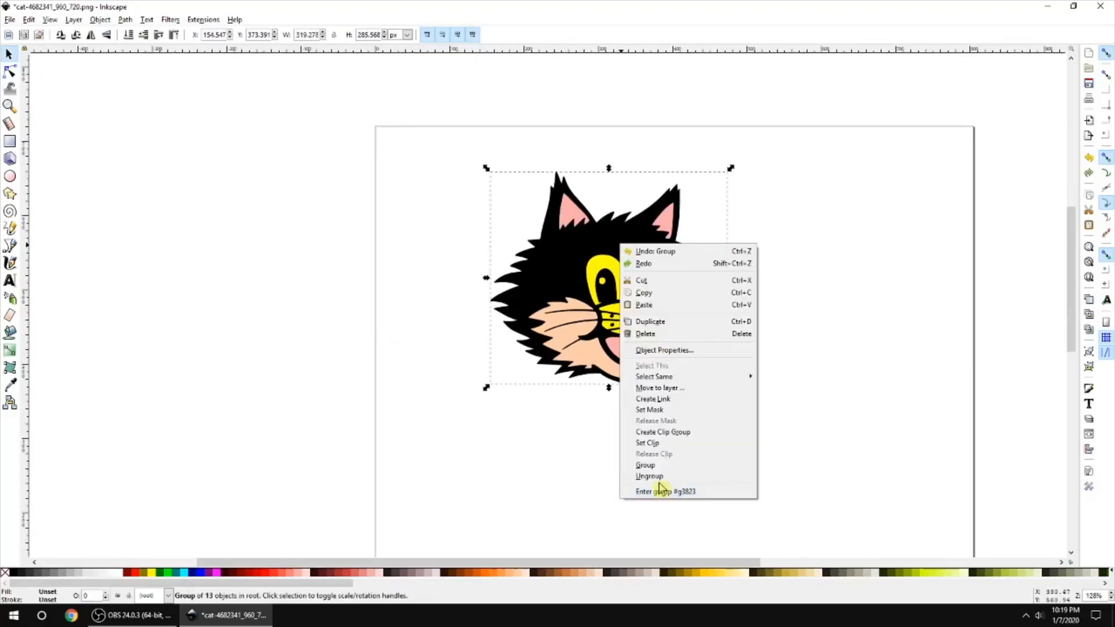
{"action": "left_click", "coordinate": [599, 232]}
{"action": "right_click", "coordinate": [635, 270]}
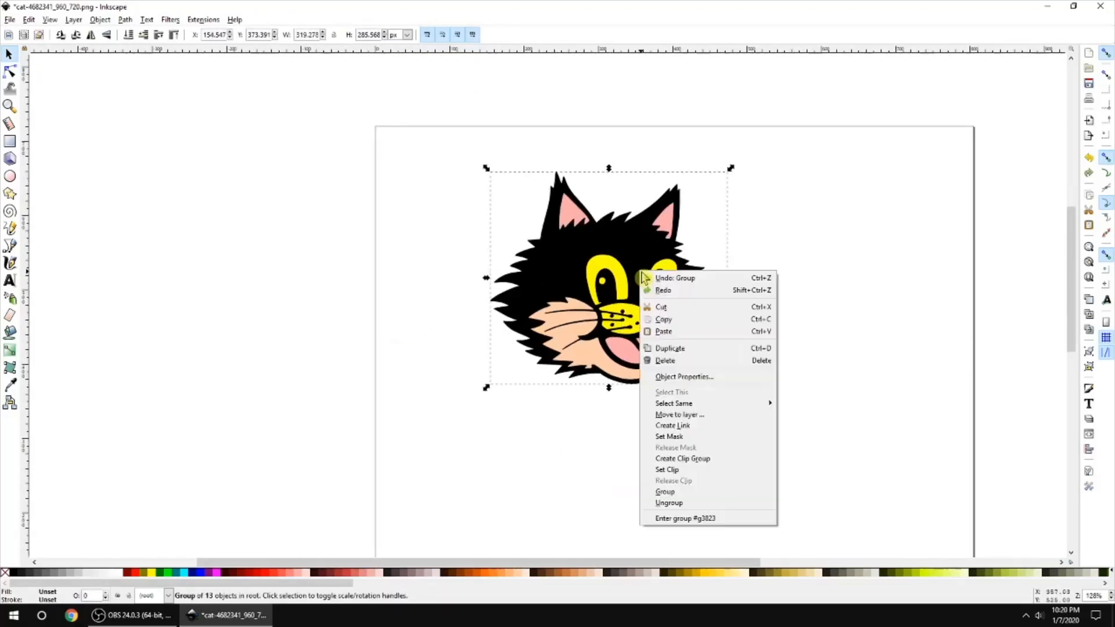
{"action": "left_click", "coordinate": [708, 506]}
{"action": "left_click", "coordinate": [715, 288]}
- Recolour the large yellow fills of both cat eyes white
{"action": "scroll", "coordinate": [685, 281], "scroll_direction": "up", "scroll_amount": 3}
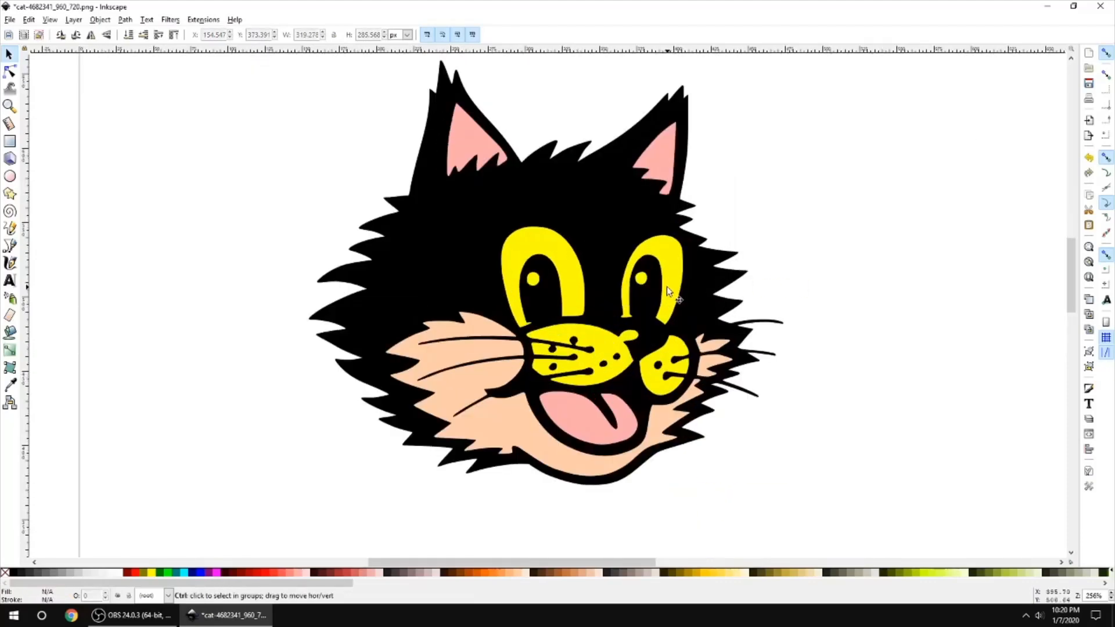
{"action": "left_click", "coordinate": [662, 234]}
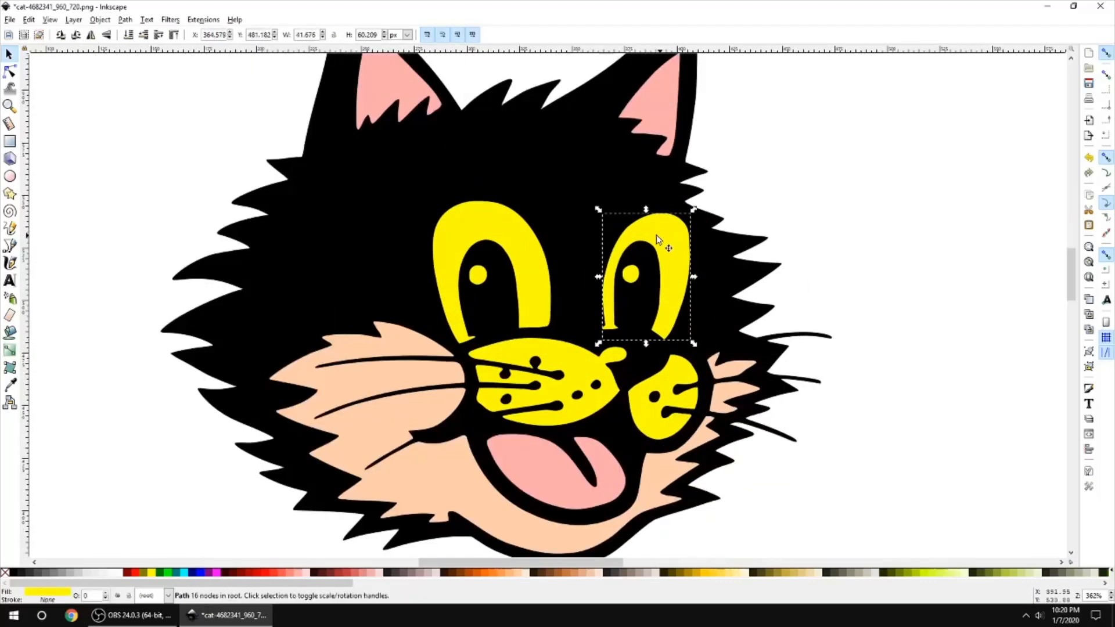
{"action": "left_click", "coordinate": [119, 572]}
{"action": "left_click", "coordinate": [499, 224]}
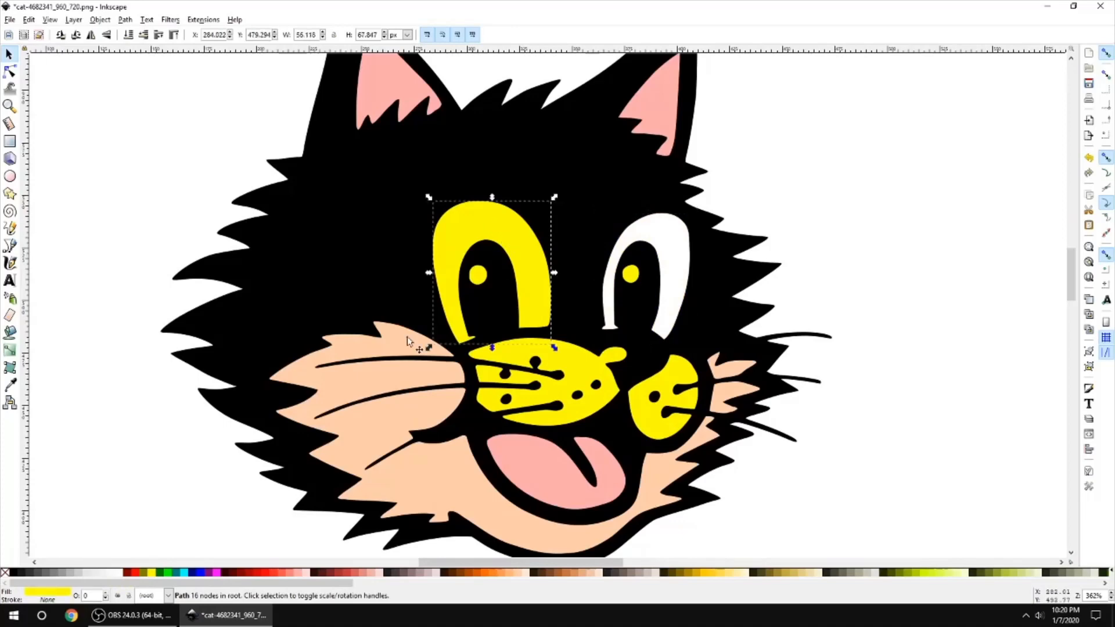
{"action": "left_click", "coordinate": [119, 572]}
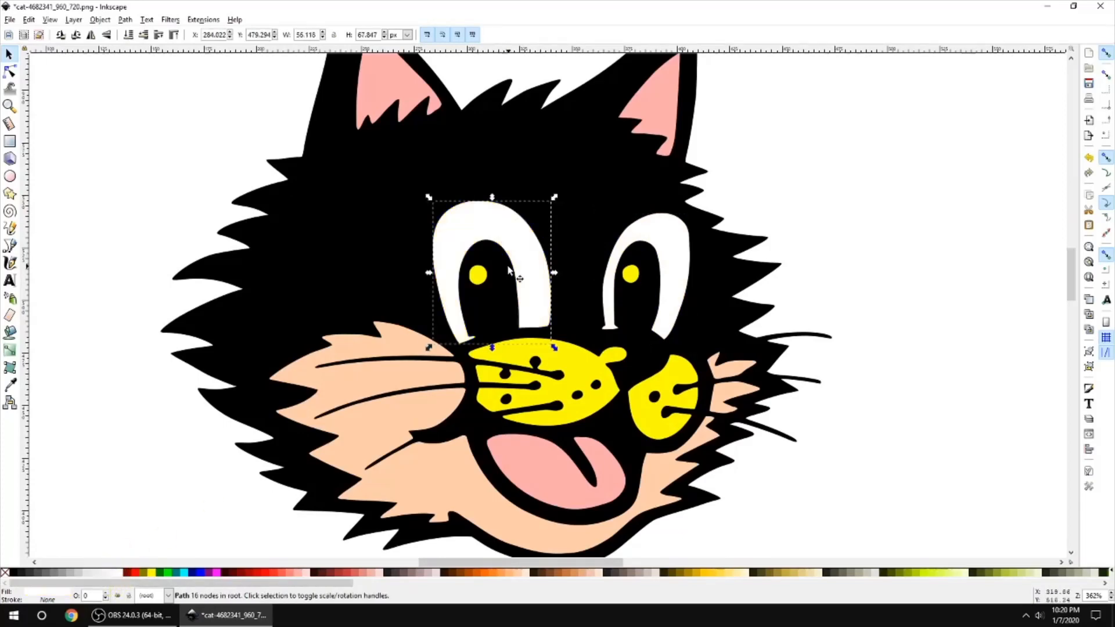
- Recolour the small yellow highlights inside both pupils white
{"action": "left_click", "coordinate": [473, 278]}
{"action": "left_click", "coordinate": [119, 572]}
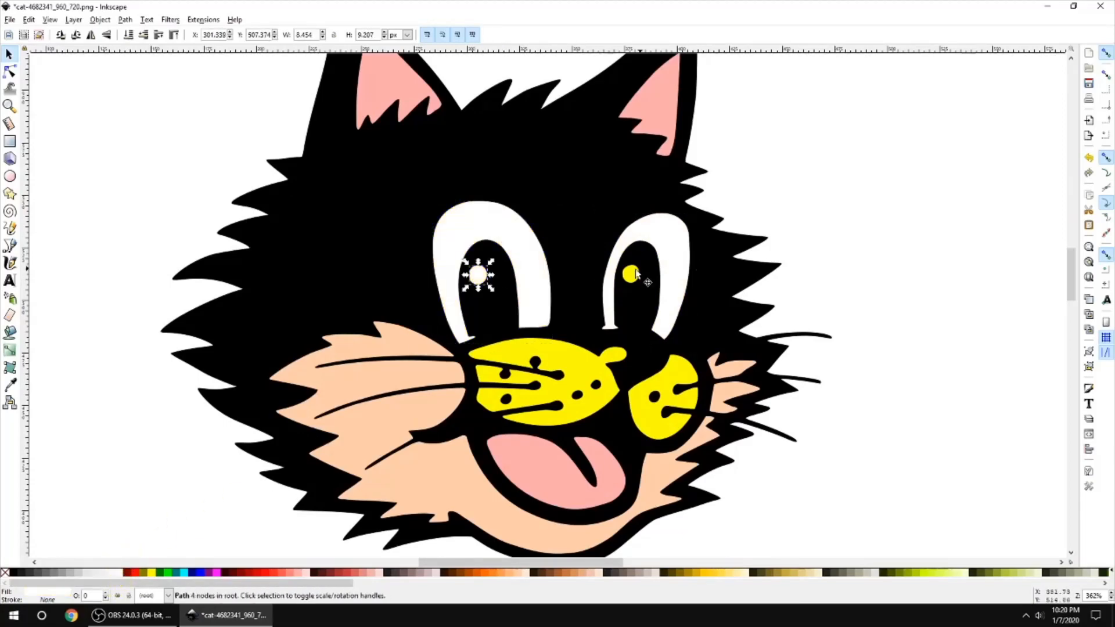
{"action": "left_click", "coordinate": [636, 273]}
{"action": "left_click", "coordinate": [119, 572]}
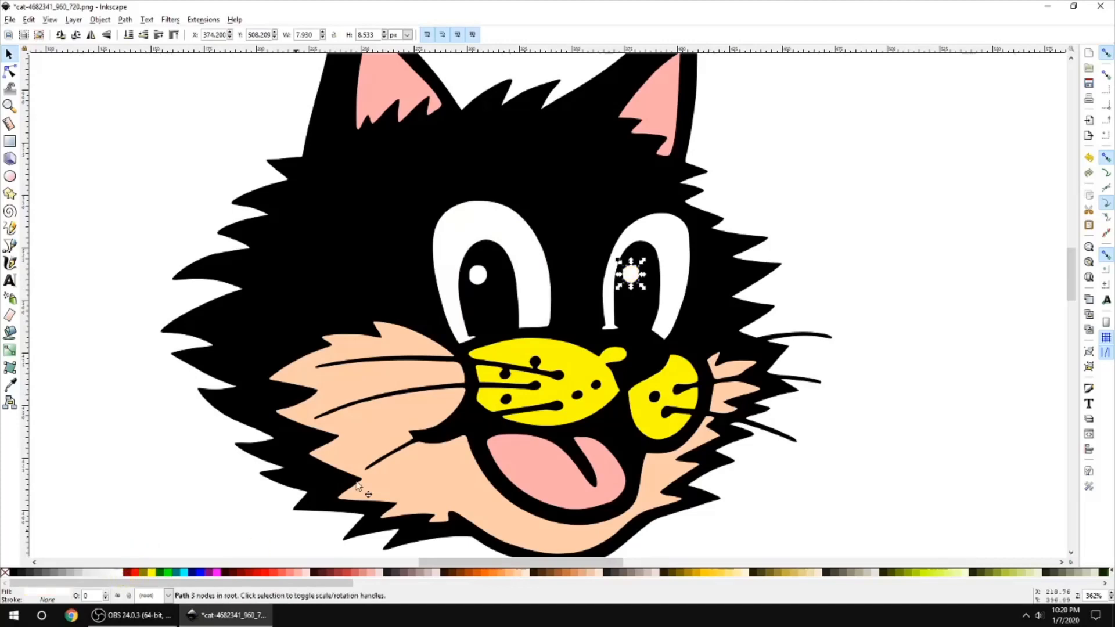
- Select both eye fills, both pupil highlights and the two yellow muzzle fills together, recolour them white, and deselect
{"action": "left_click", "coordinate": [1010, 212]}
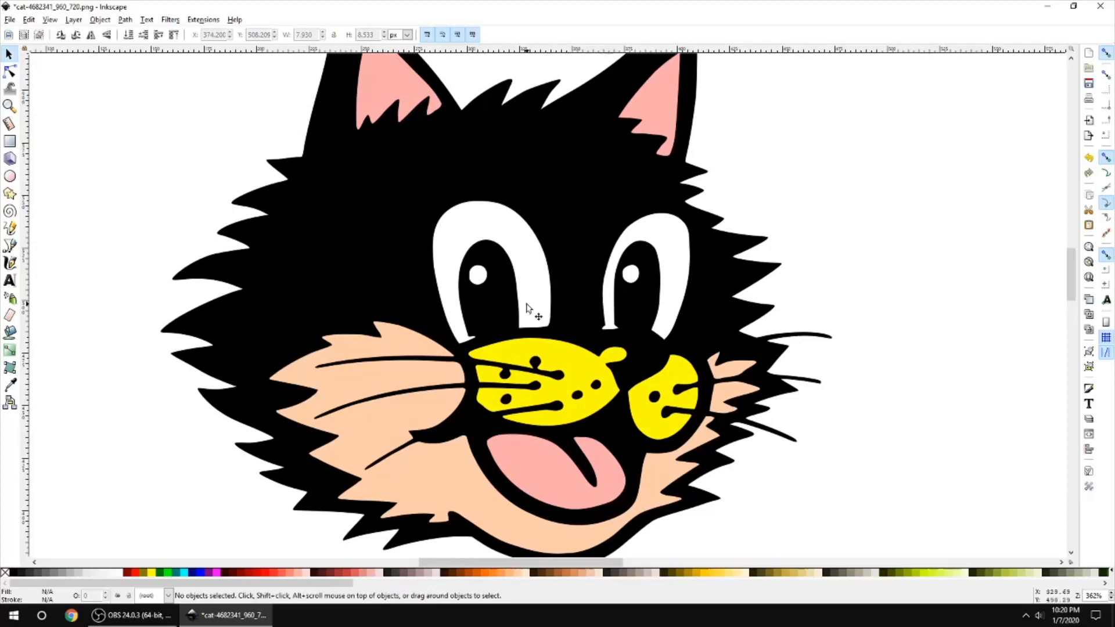
{"action": "left_click", "coordinate": [489, 226]}
{"action": "key", "text": "shift"}
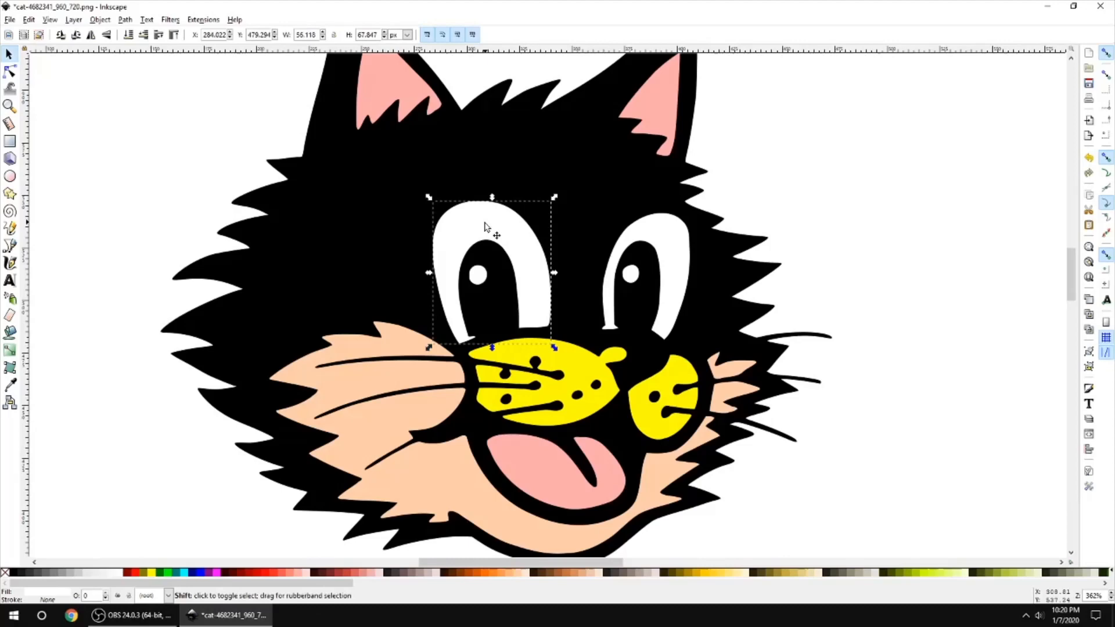
{"action": "left_click", "coordinate": [671, 235], "text": "shift"}
{"action": "left_click", "coordinate": [631, 274], "text": "shift"}
{"action": "left_click", "coordinate": [478, 277], "text": "shift"}
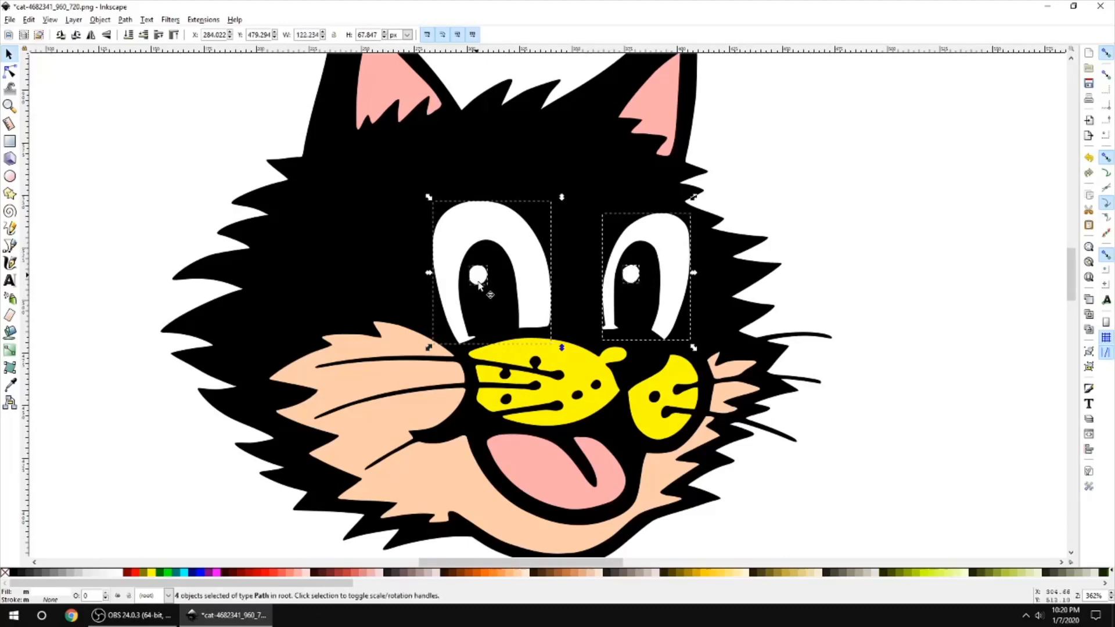
{"action": "left_click", "coordinate": [561, 364], "text": "shift"}
{"action": "left_click", "coordinate": [681, 376], "text": "shift"}
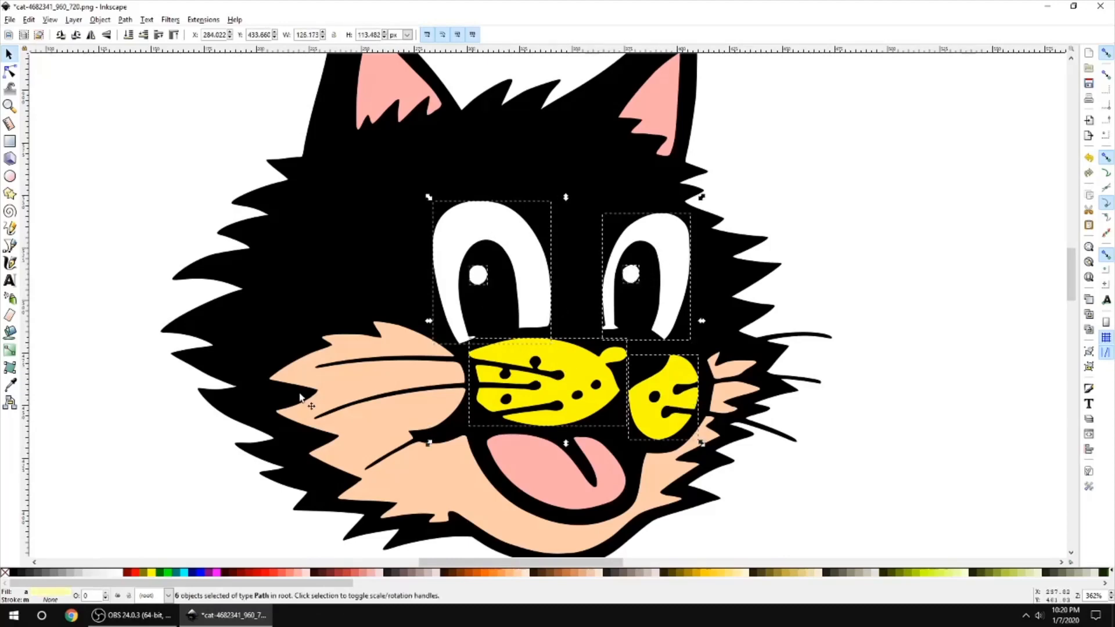
{"action": "left_click", "coordinate": [121, 576]}
{"action": "left_click", "coordinate": [916, 310]}
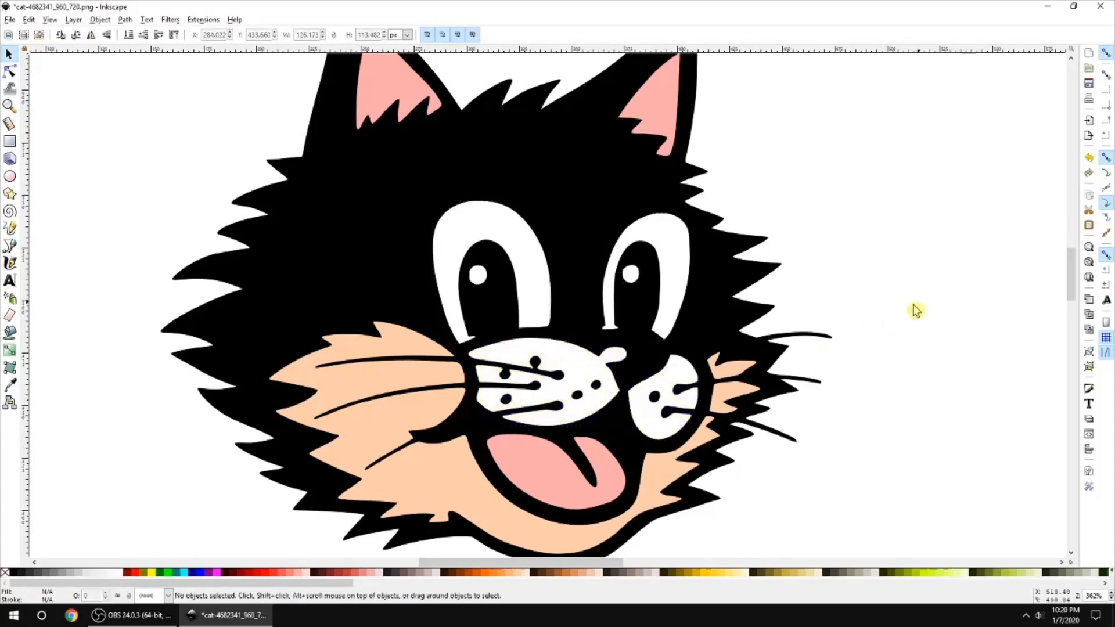
- Select all parts of the recoloured cat drawing and group them into one object
{"action": "scroll", "coordinate": [881, 322], "scroll_direction": "down", "scroll_amount": 3}
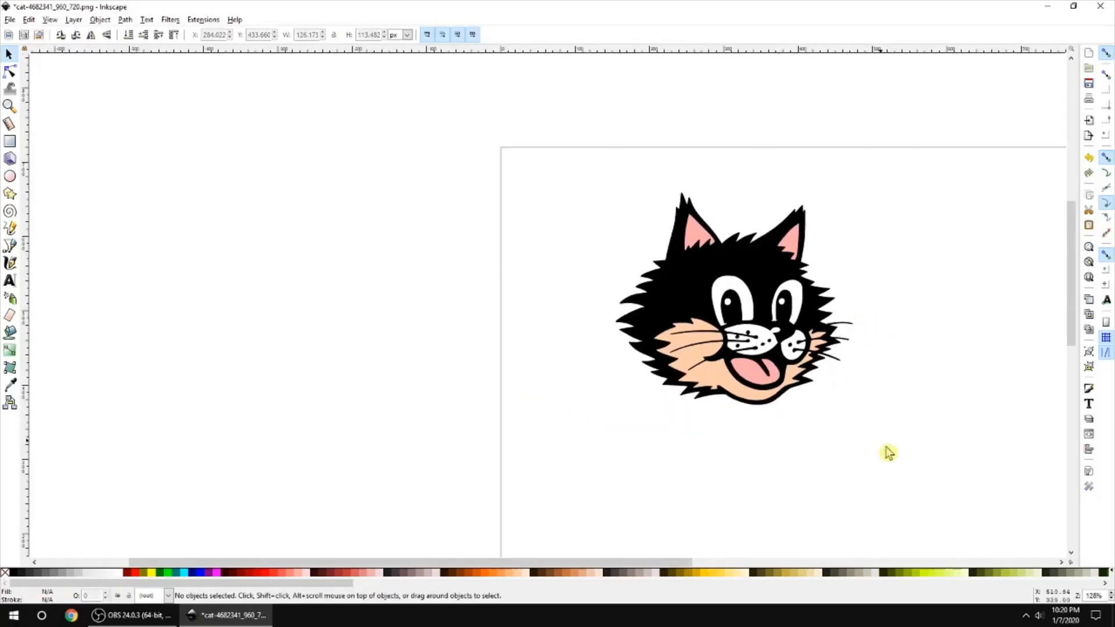
{"action": "left_click_drag", "start_coordinate": [940, 478], "coordinate": [498, 120]}
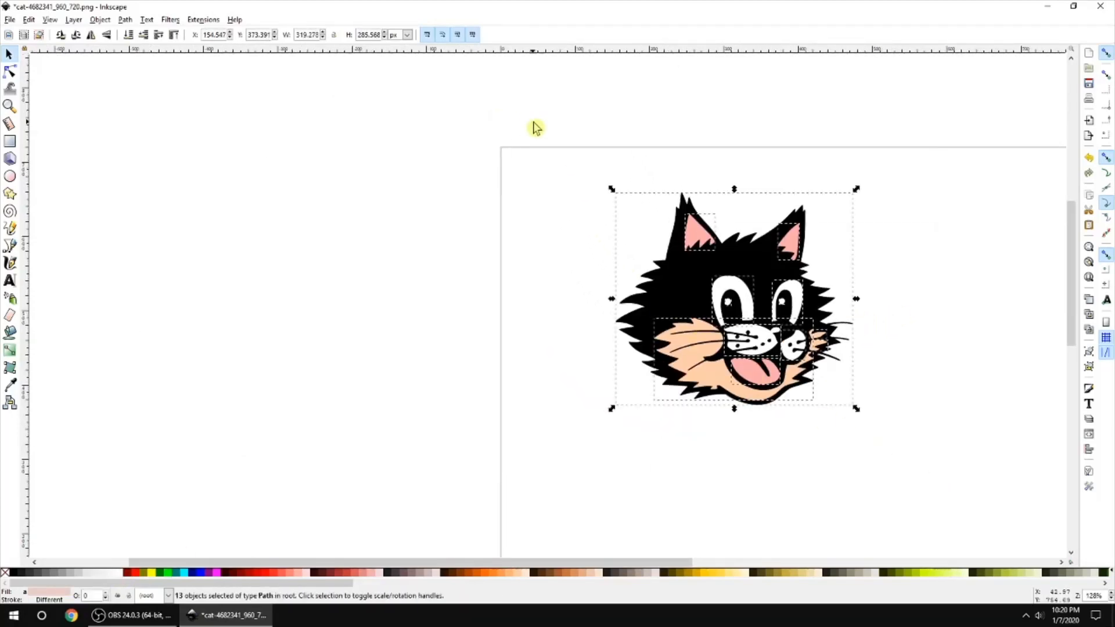
{"action": "right_click", "coordinate": [722, 260]}
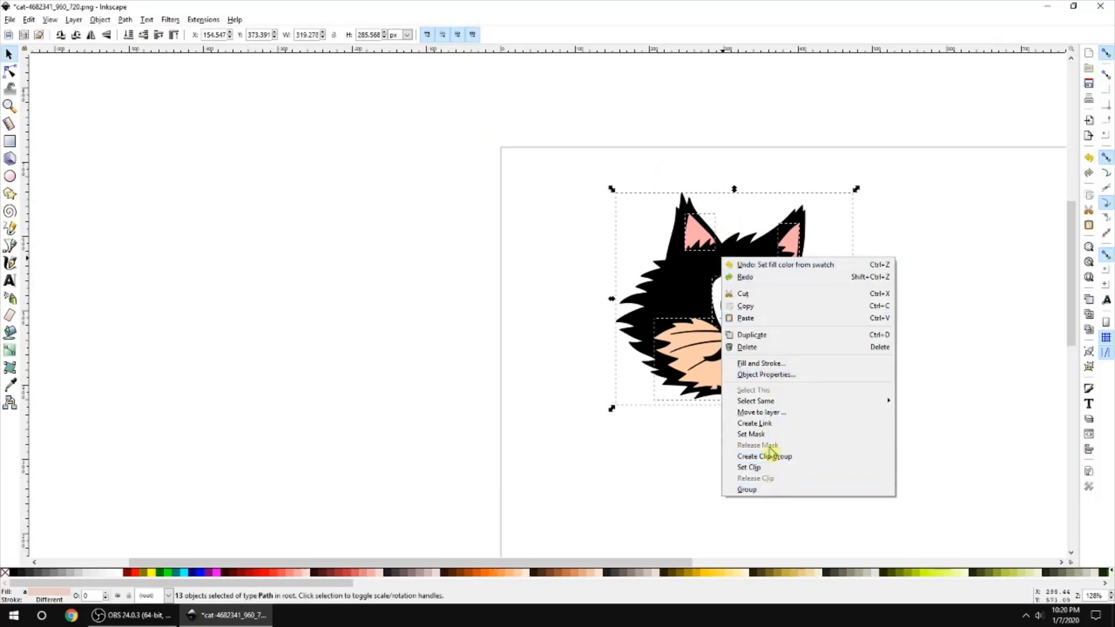
{"action": "left_click", "coordinate": [900, 294]}
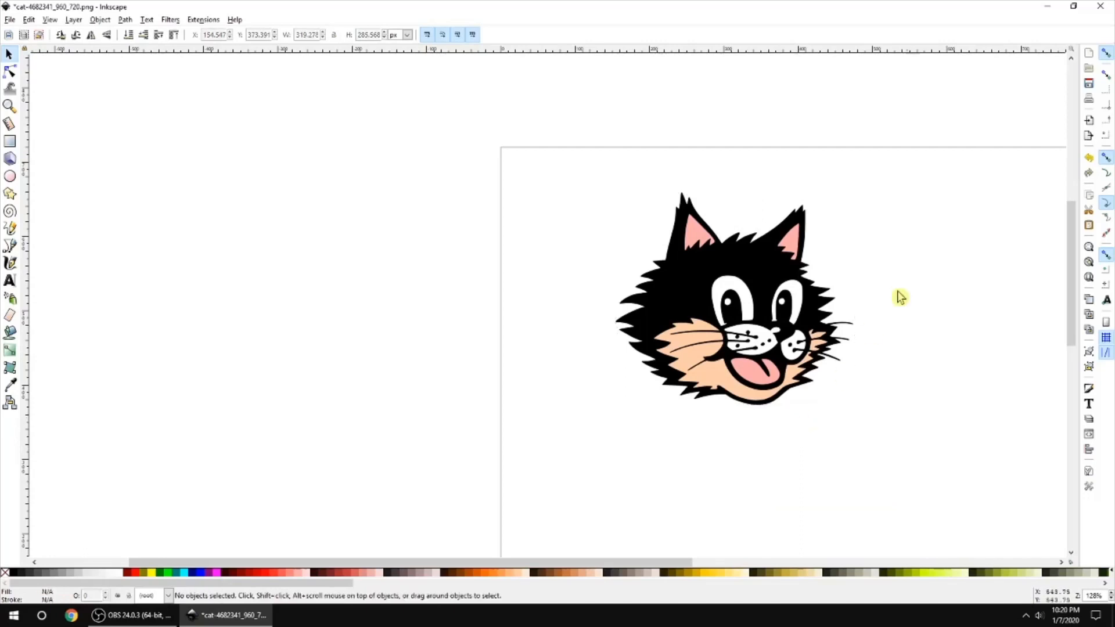
- Move the grouped cat slightly toward the middle of the page, to about X 192 and Y 325 px, and deselect
{"action": "scroll", "coordinate": [746, 403], "scroll_direction": "down", "scroll_amount": 2, "text": "ctrl"}
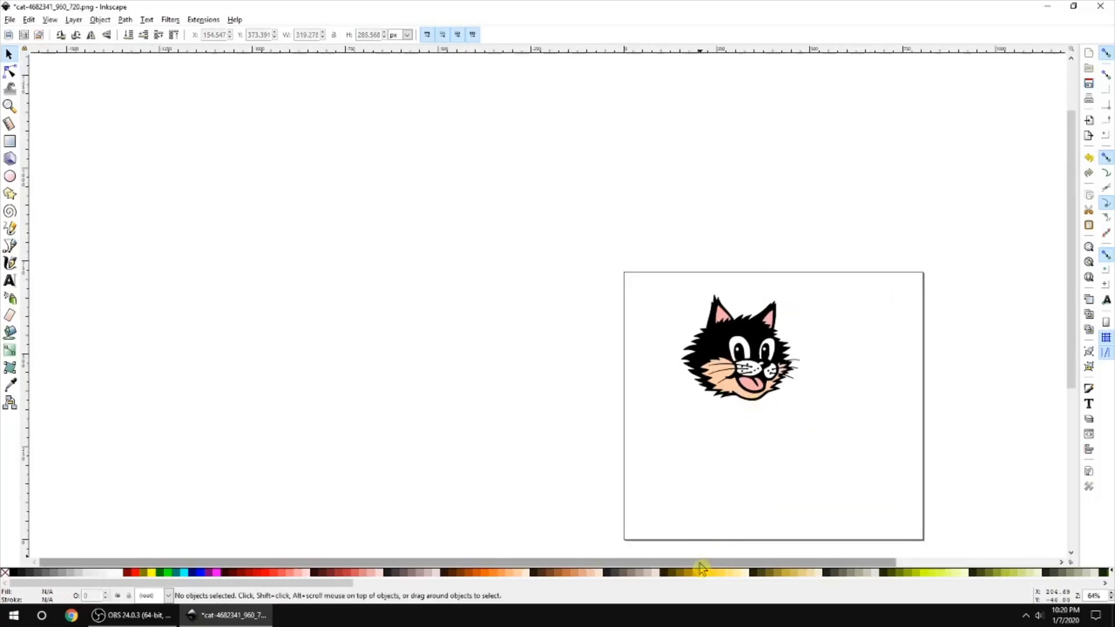
{"action": "left_click_drag", "start_coordinate": [699, 562], "coordinate": [857, 561]}
{"action": "left_click_drag", "start_coordinate": [553, 327], "coordinate": [565, 344]}
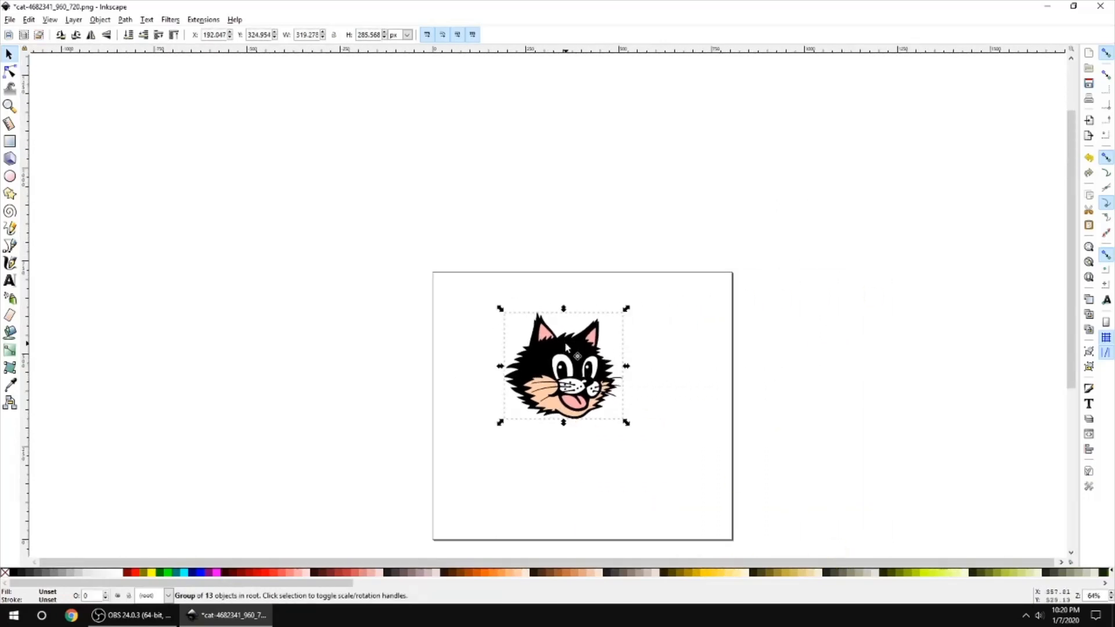
{"action": "left_click", "coordinate": [665, 315]}
- Save the drawing to the Desktop as an Inkscape SVG file named Cat
{"action": "left_click", "coordinate": [10, 20]}
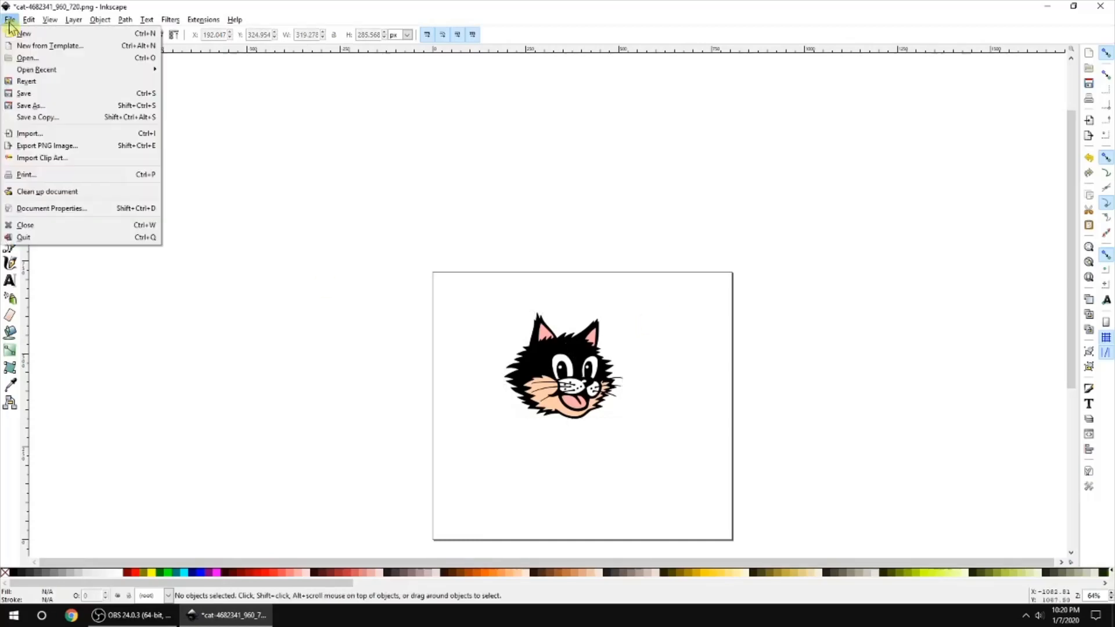
{"action": "left_click", "coordinate": [42, 105]}
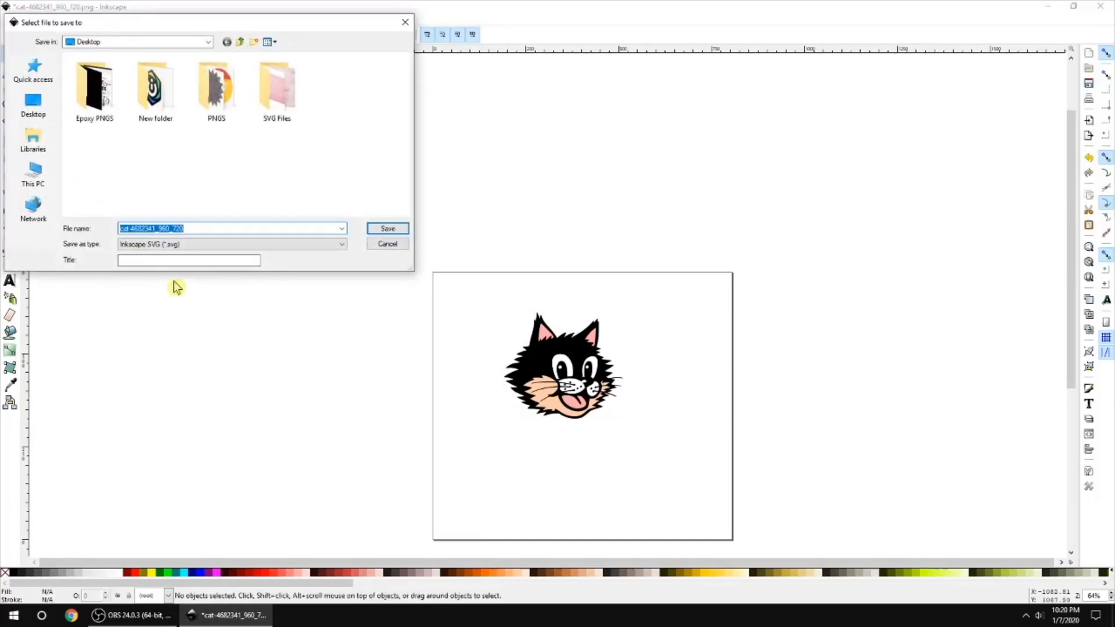
{"action": "type", "text": "Cat"}
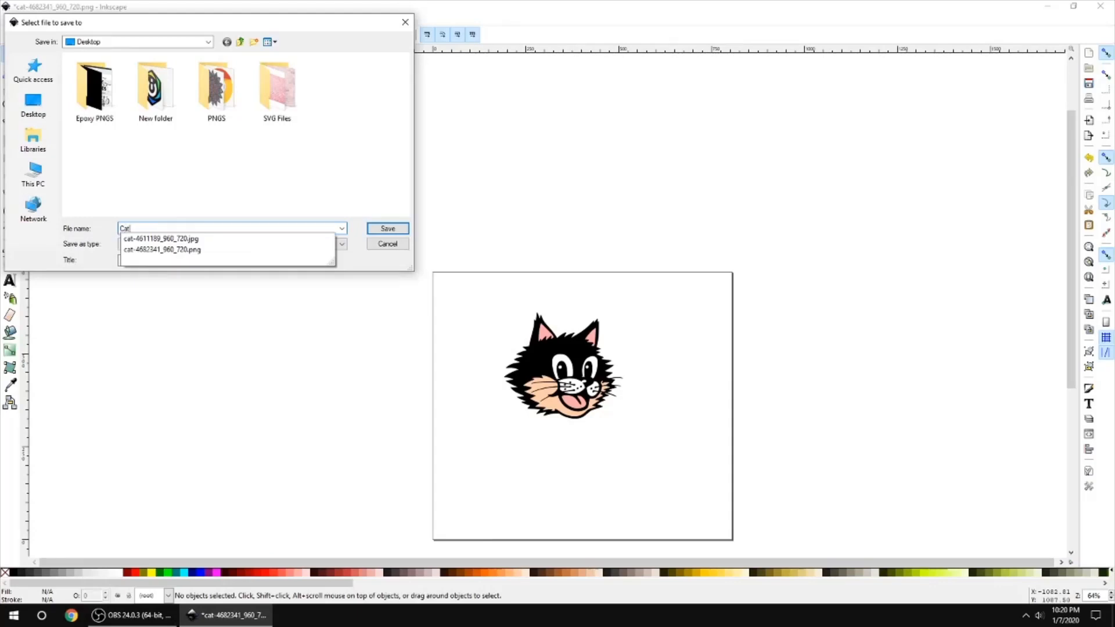
{"action": "left_click", "coordinate": [290, 230]}
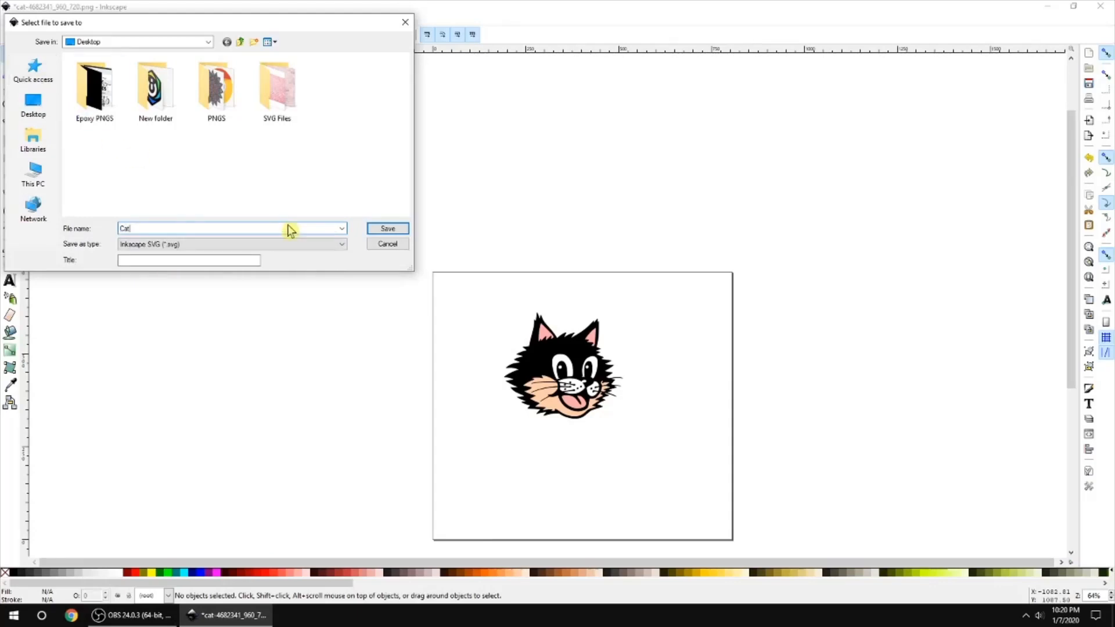
{"action": "key", "text": "Return"}
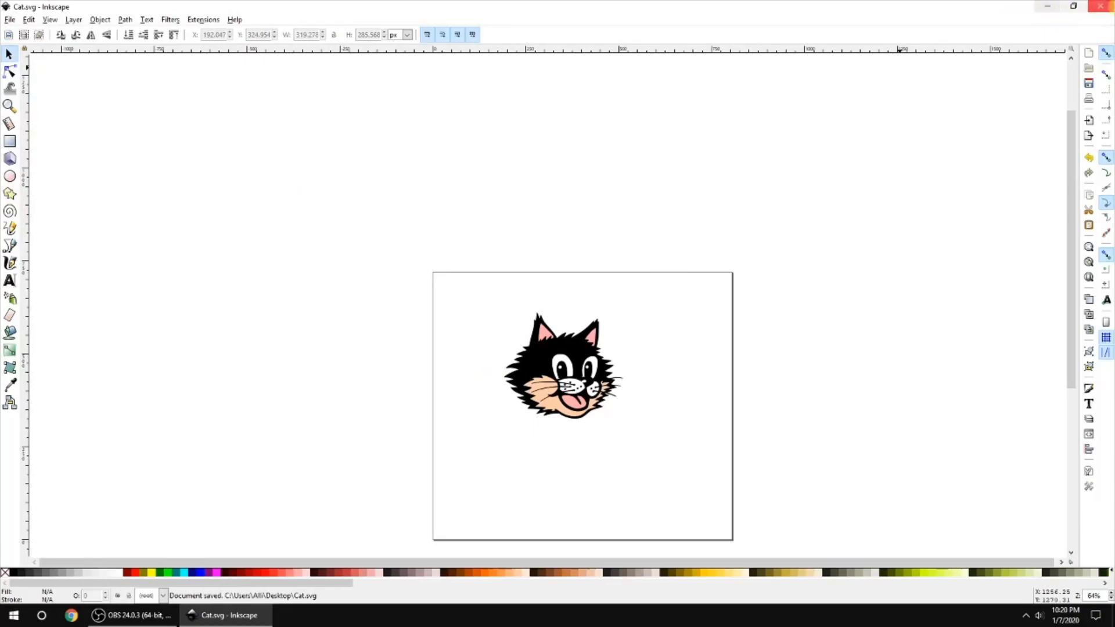
- Minimise the drawing window, switch to Google Chrome and open cricut.com
{"action": "left_click", "coordinate": [1047, 6]}
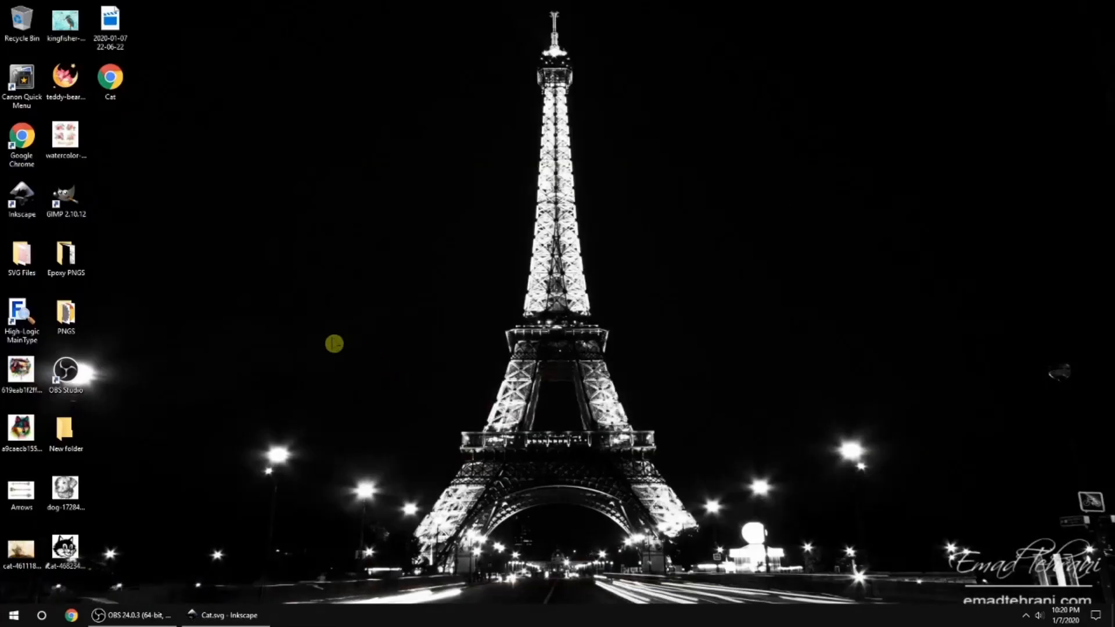
{"action": "left_click", "coordinate": [70, 615]}
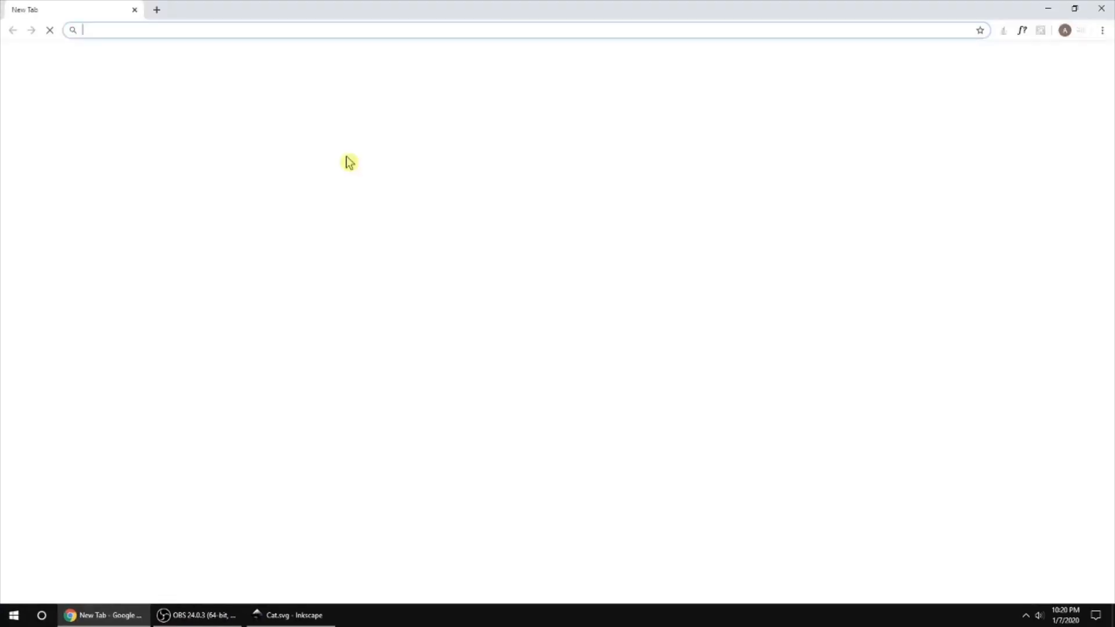
{"action": "type", "text": "cr"}
{"action": "key", "text": "Return"}
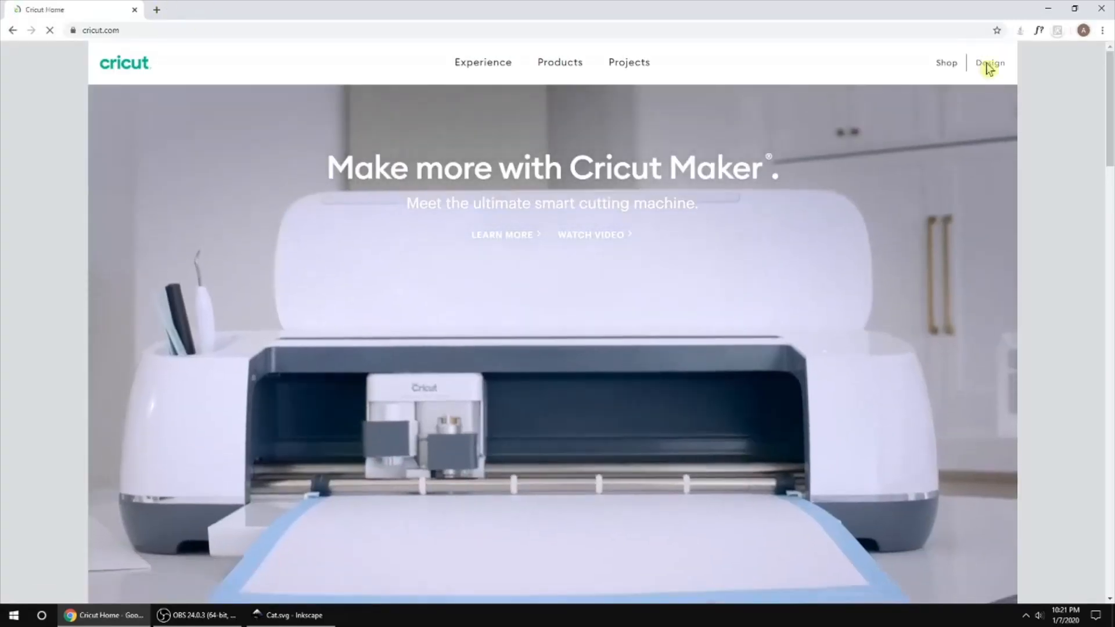
- Open Cricut Design Space, start a new project and postpone the desktop app download
{"action": "left_click", "coordinate": [990, 66]}
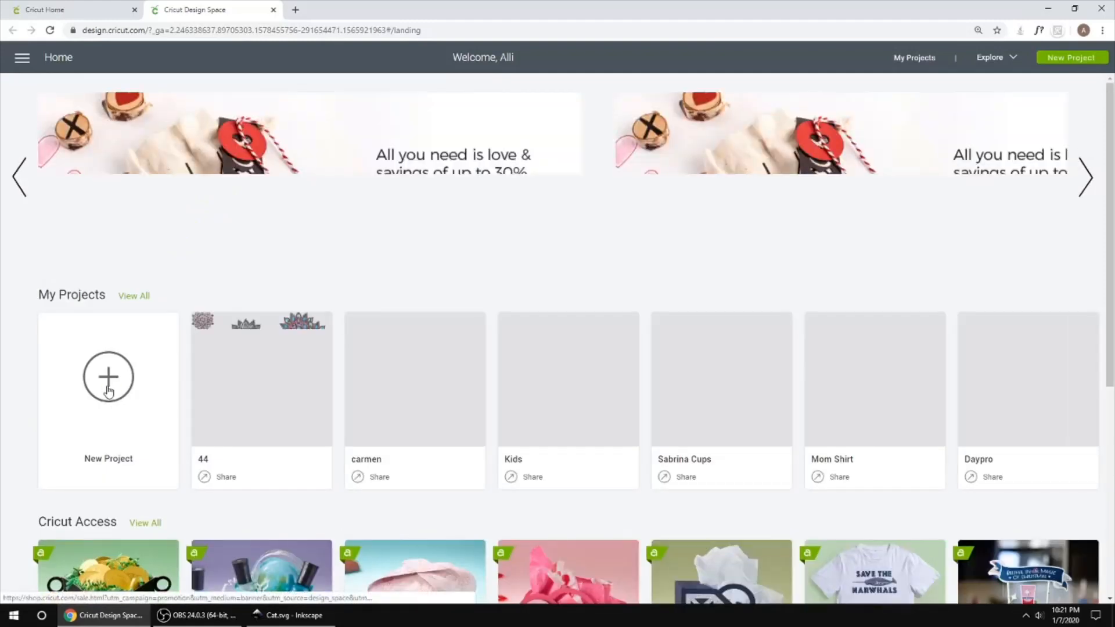
{"action": "left_click", "coordinate": [108, 389]}
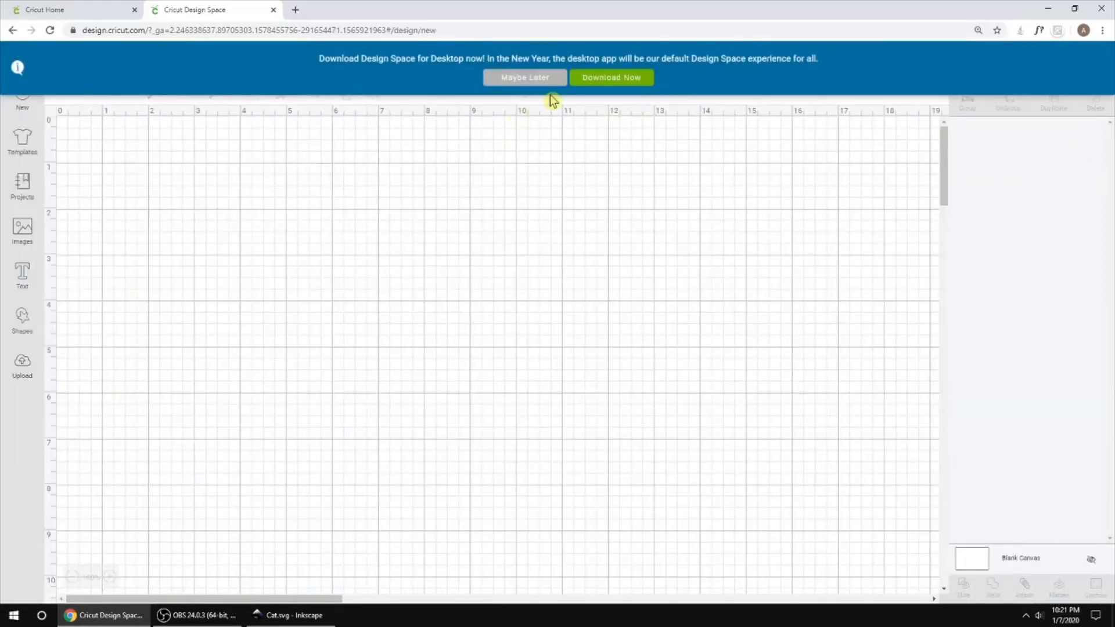
{"action": "left_click", "coordinate": [521, 78]}
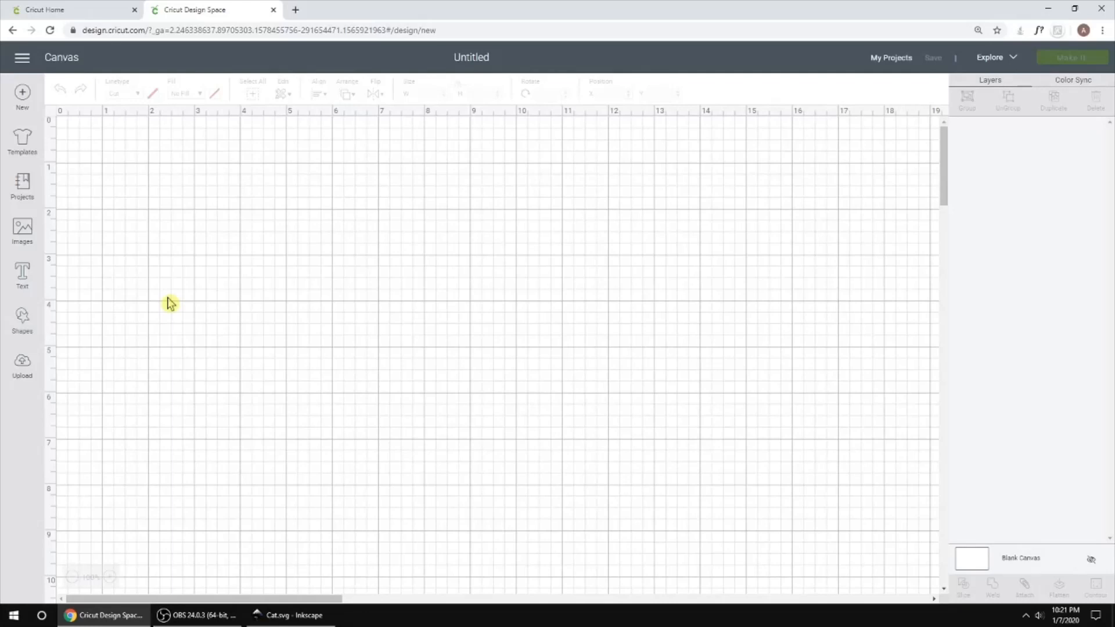
- Look through the full library of previously uploaded images and return to the blank canvas
{"action": "left_click", "coordinate": [22, 364]}
{"action": "scroll", "coordinate": [348, 394], "scroll_direction": "down", "scroll_amount": 2}
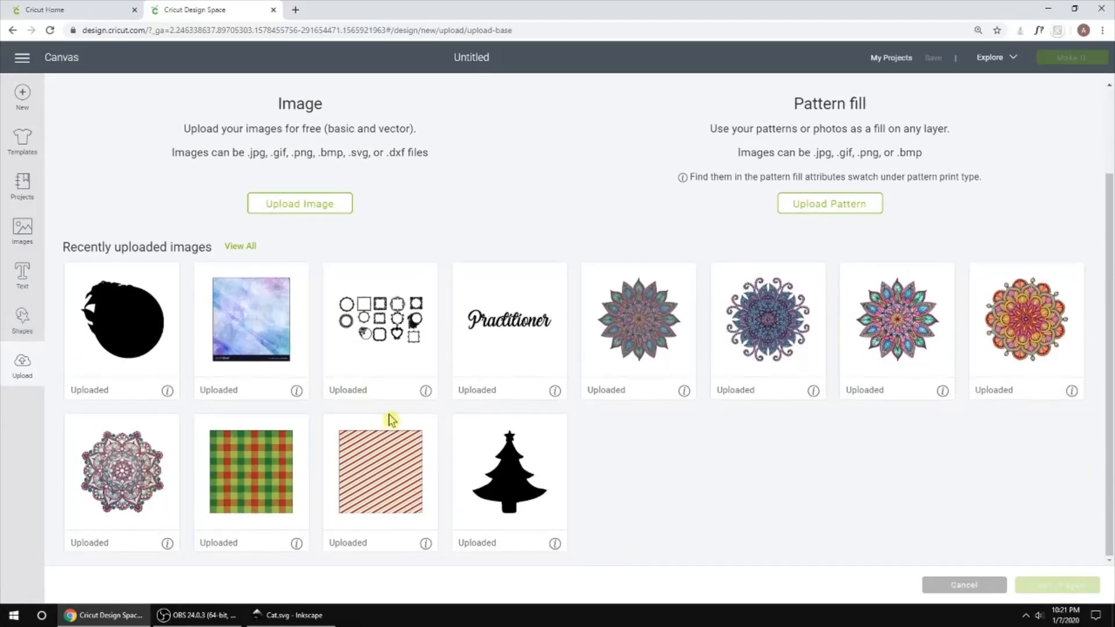
{"action": "left_click", "coordinate": [240, 247]}
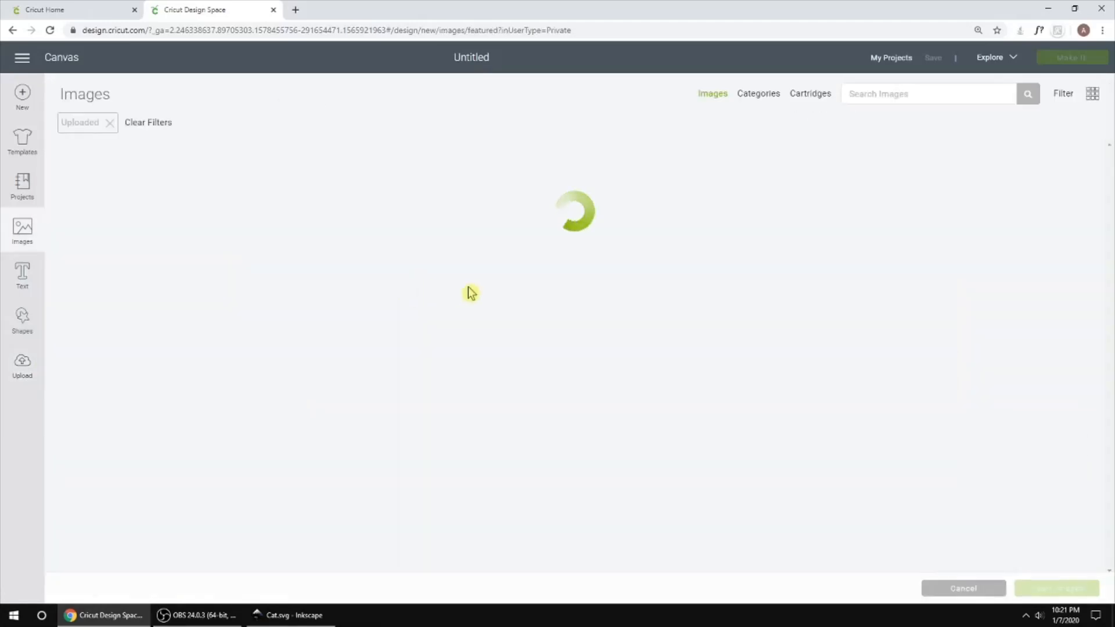
{"action": "scroll", "coordinate": [500, 281], "scroll_direction": "down", "scroll_amount": 10}
{"action": "scroll", "coordinate": [662, 343], "scroll_direction": "down", "scroll_amount": 4}
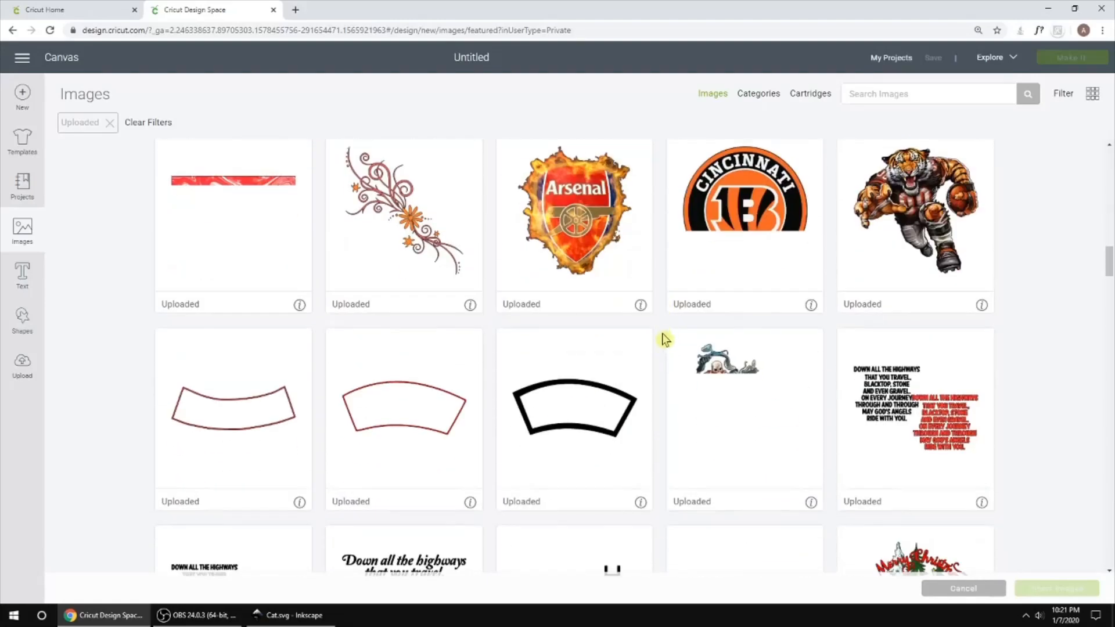
{"action": "scroll", "coordinate": [657, 344], "scroll_direction": "up", "scroll_amount": 20}
{"action": "scroll", "coordinate": [622, 356], "scroll_direction": "up", "scroll_amount": 1}
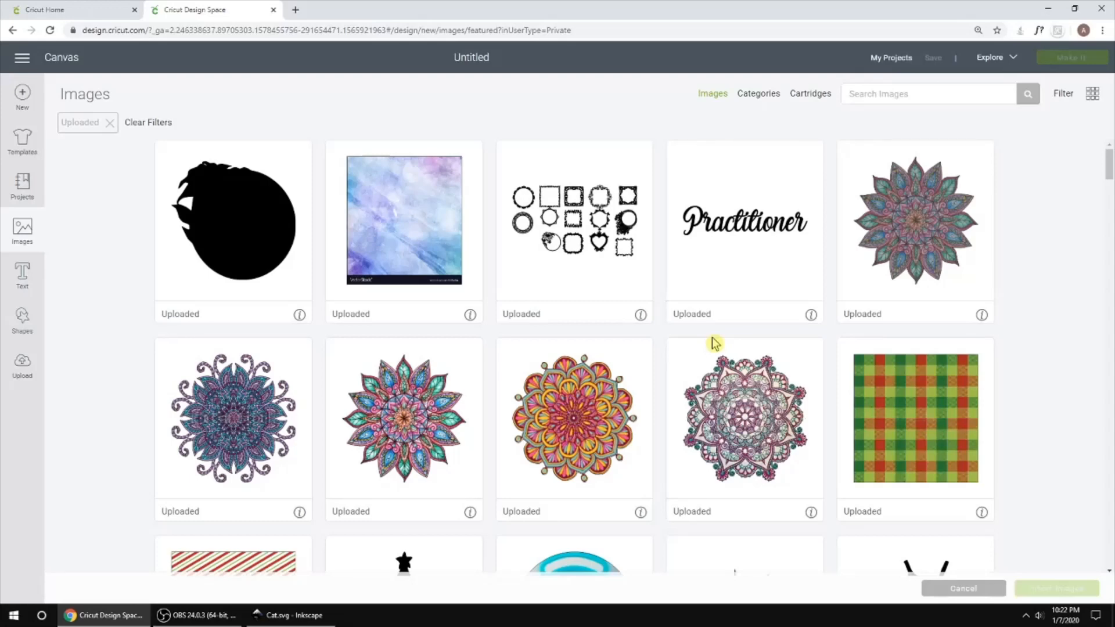
{"action": "left_click", "coordinate": [26, 370]}
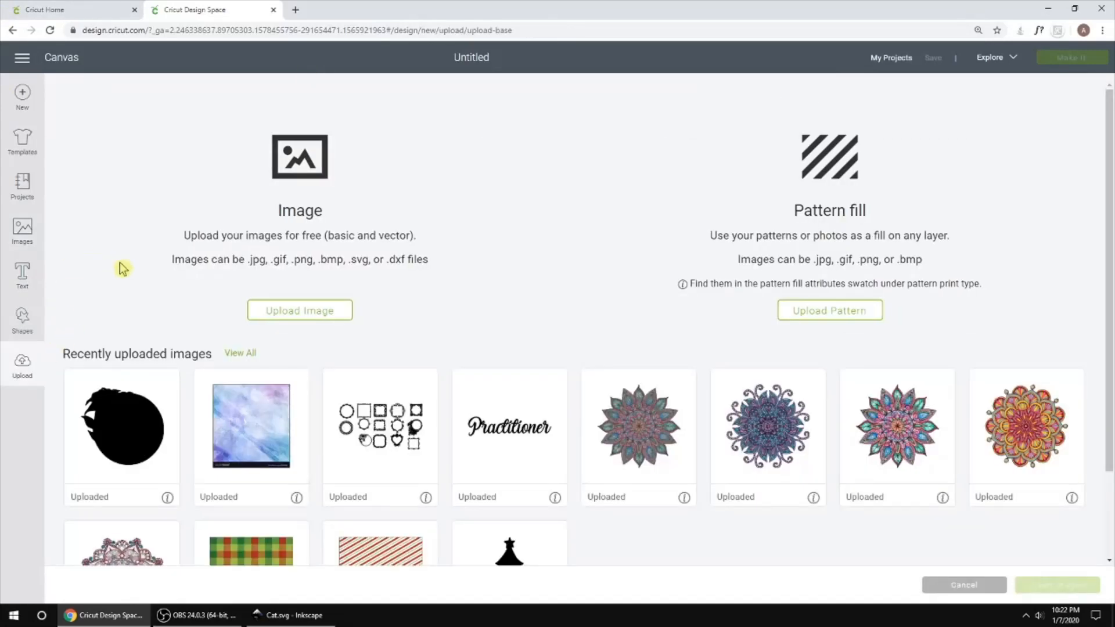
{"action": "left_click", "coordinate": [58, 58]}
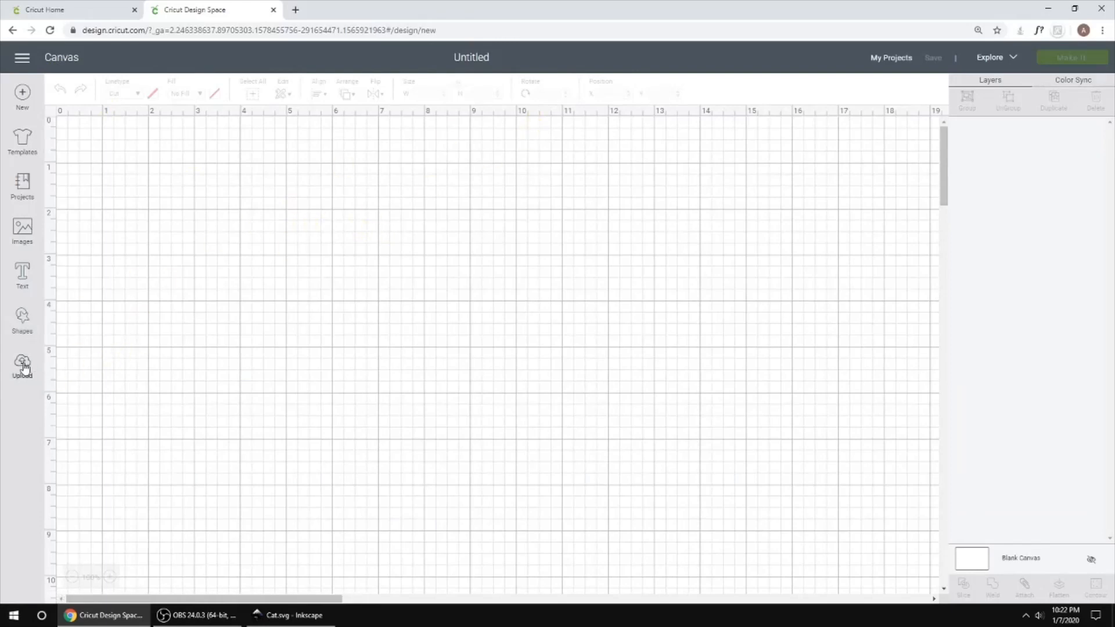
- Upload the Cat SVG file from the Desktop as an image and save it under the name Cat
{"action": "left_click", "coordinate": [24, 367]}
{"action": "left_click", "coordinate": [292, 315]}
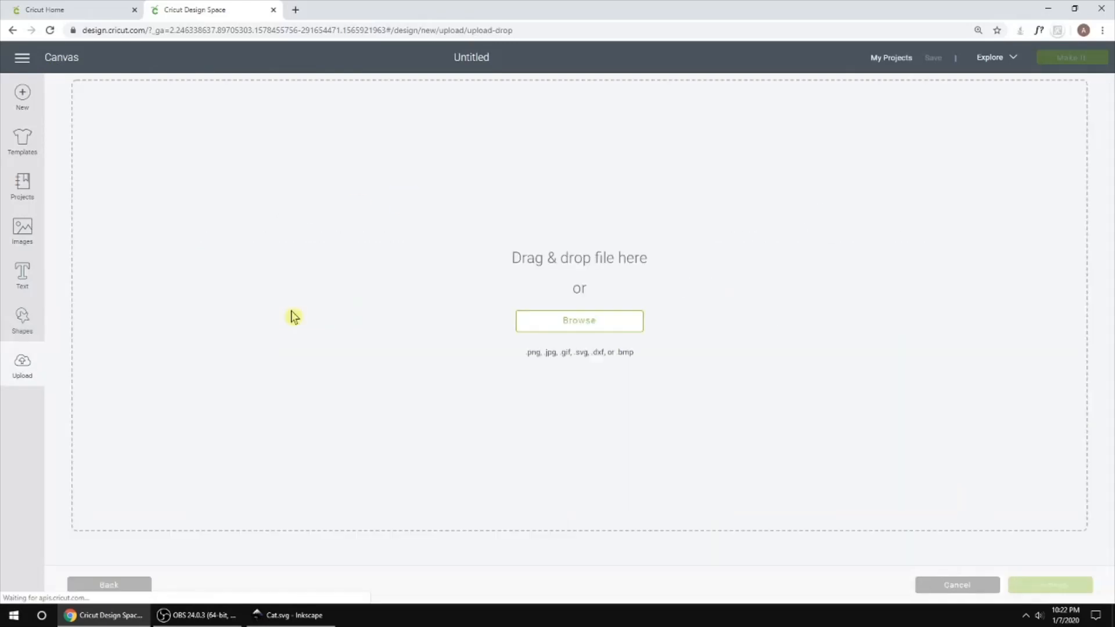
{"action": "left_click", "coordinate": [556, 323]}
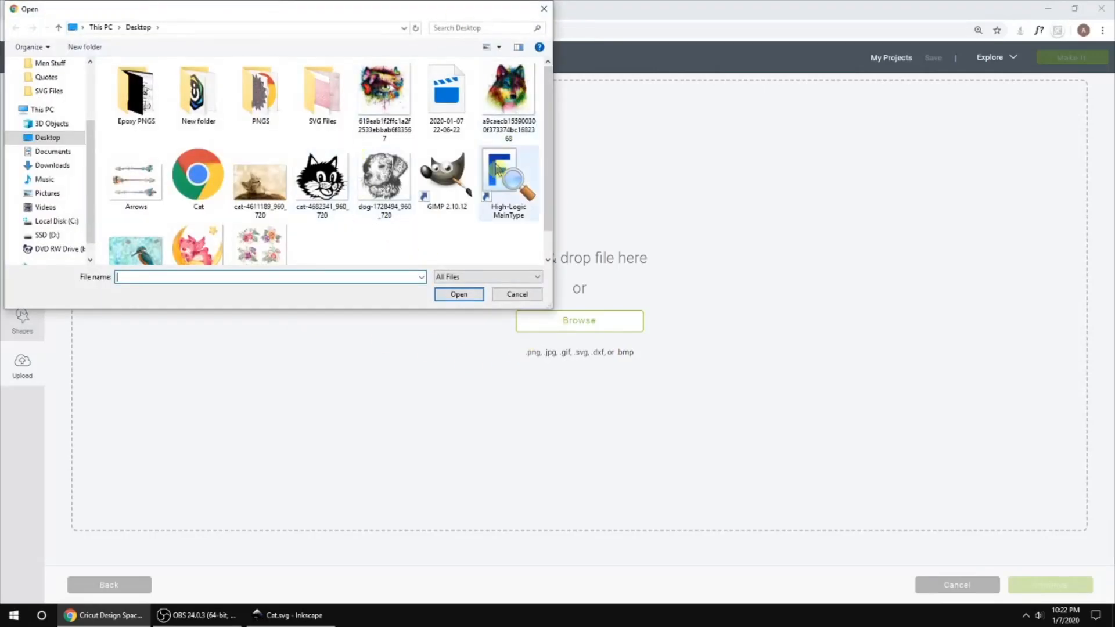
{"action": "left_click_drag", "start_coordinate": [548, 124], "coordinate": [549, 148]}
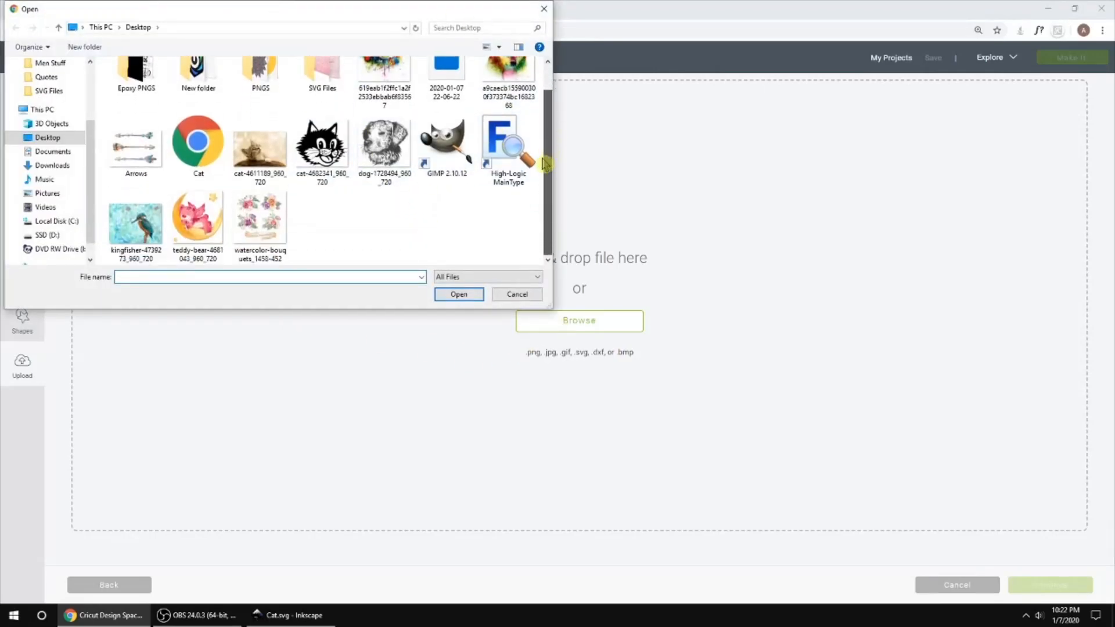
{"action": "left_click", "coordinate": [321, 173]}
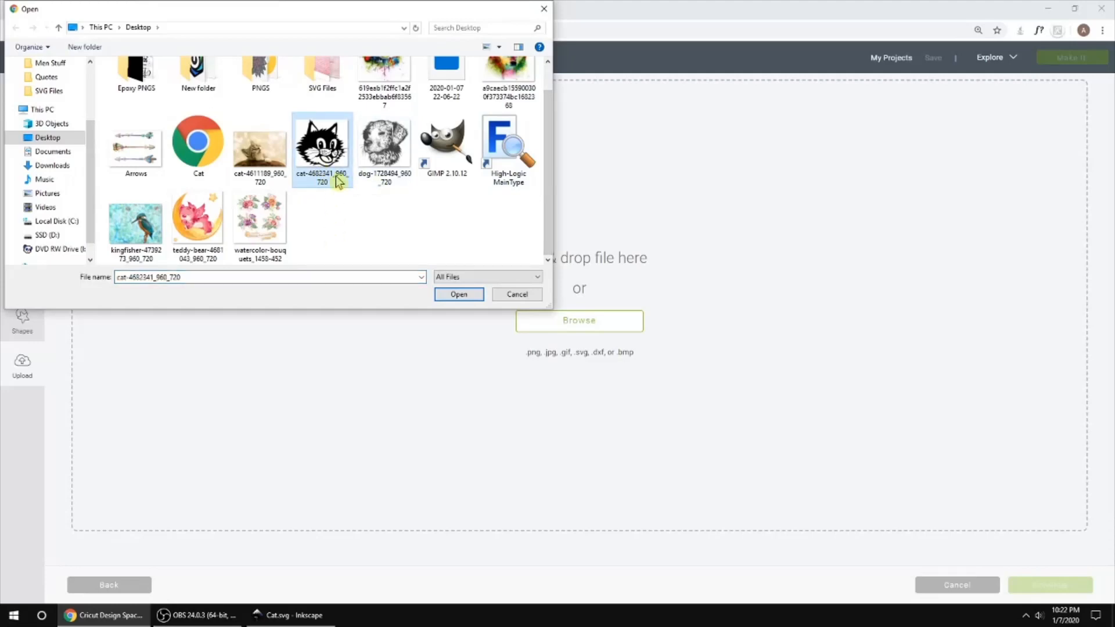
{"action": "left_click", "coordinate": [202, 157]}
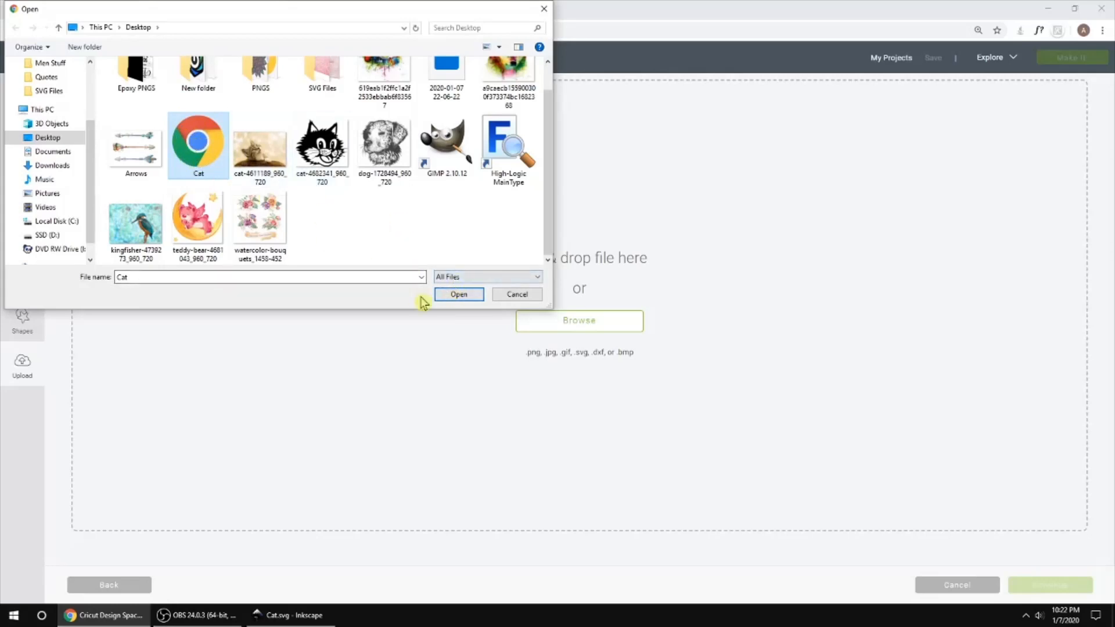
{"action": "left_click", "coordinate": [458, 295]}
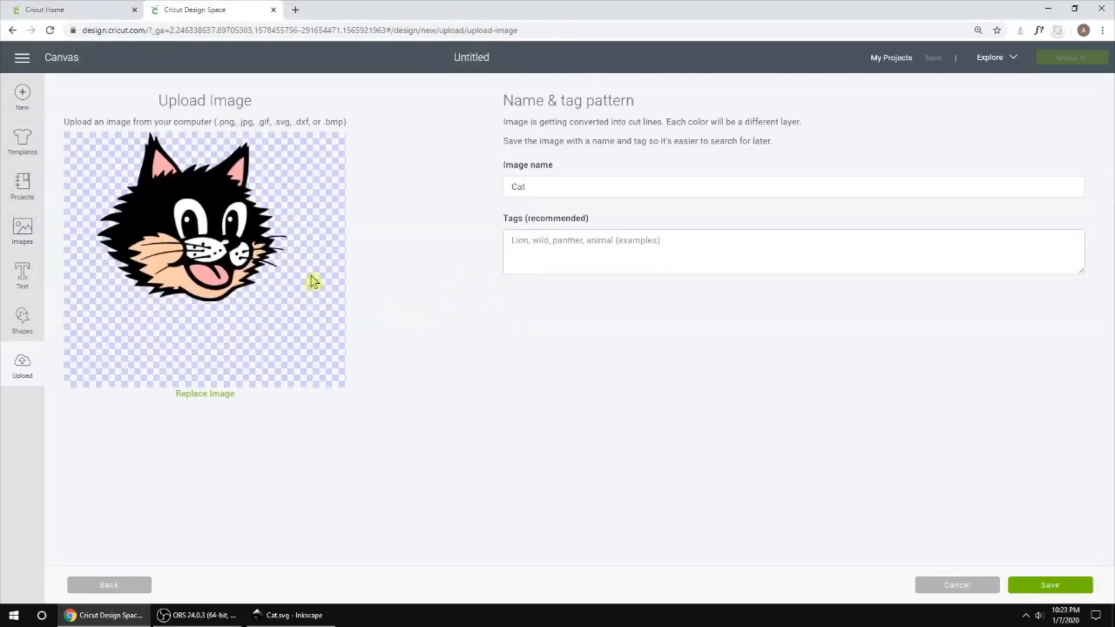
{"action": "left_click", "coordinate": [1054, 585]}
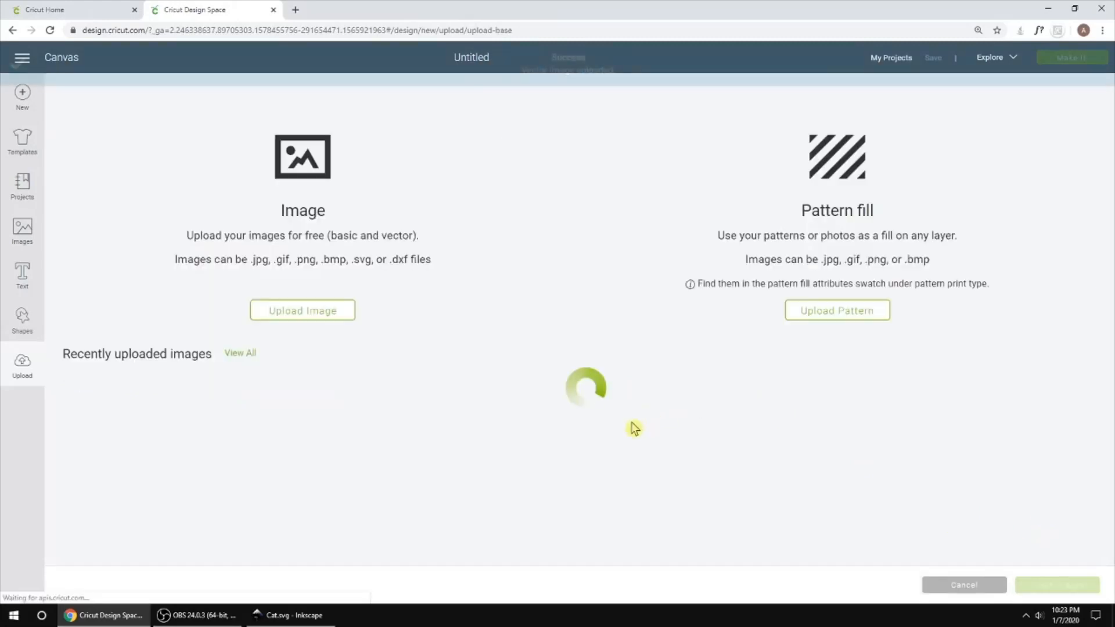
- Insert the uploaded Cat image on the canvas, move it higher and enlarge it to about 6.66 × 5.95 in
{"action": "left_click", "coordinate": [151, 406]}
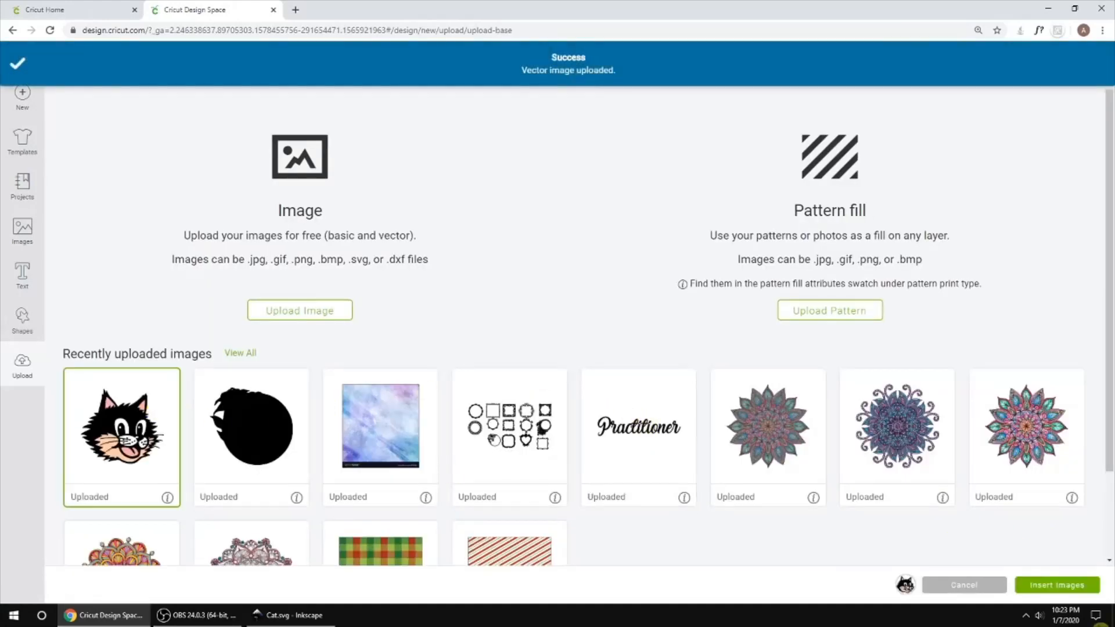
{"action": "left_click", "coordinate": [1065, 585]}
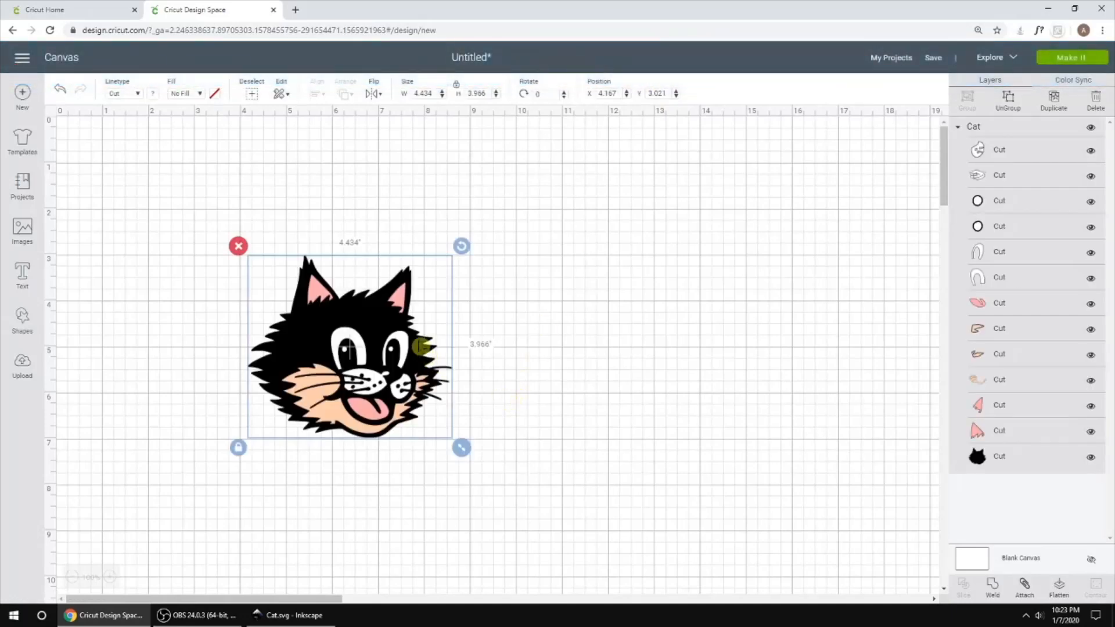
{"action": "left_click_drag", "start_coordinate": [407, 337], "coordinate": [392, 264]}
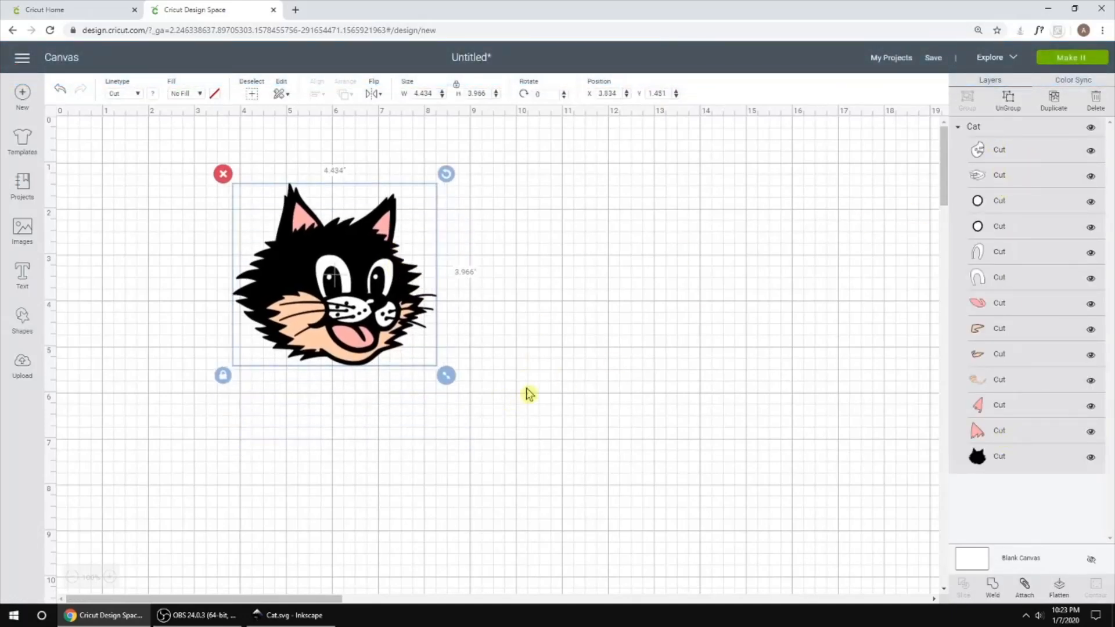
{"action": "left_click_drag", "start_coordinate": [446, 376], "coordinate": [548, 466]}
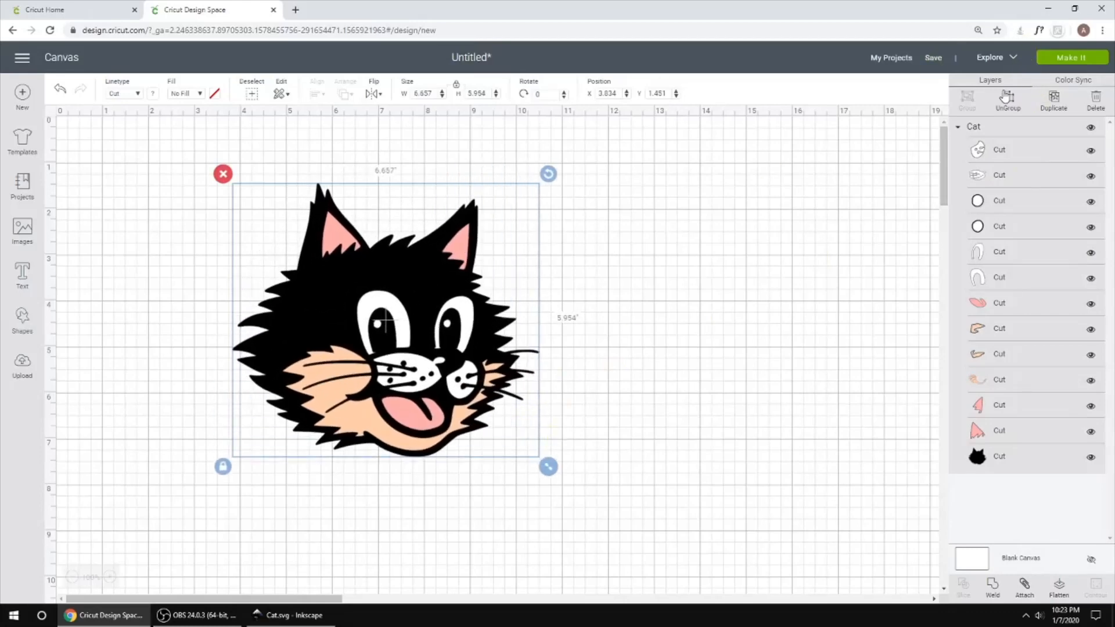
- Ungroup the cat and pull its ear, eye, muzzle, tongue and peach fur pieces apart from the black head
{"action": "left_click", "coordinate": [1008, 98]}
{"action": "left_click_drag", "start_coordinate": [459, 259], "coordinate": [648, 237]}
{"action": "left_click_drag", "start_coordinate": [355, 243], "coordinate": [596, 236]}
{"action": "left_click_drag", "start_coordinate": [462, 325], "coordinate": [616, 320]}
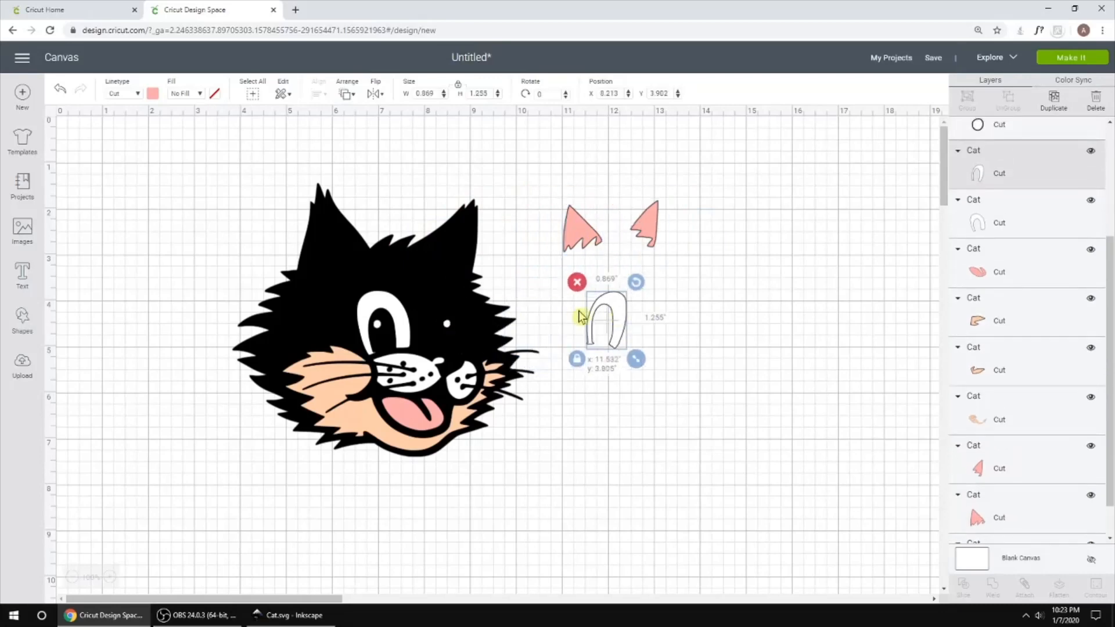
{"action": "left_click_drag", "start_coordinate": [408, 375], "coordinate": [566, 387]}
{"action": "left_click_drag", "start_coordinate": [462, 383], "coordinate": [588, 384]}
{"action": "left_click_drag", "start_coordinate": [408, 416], "coordinate": [485, 434]}
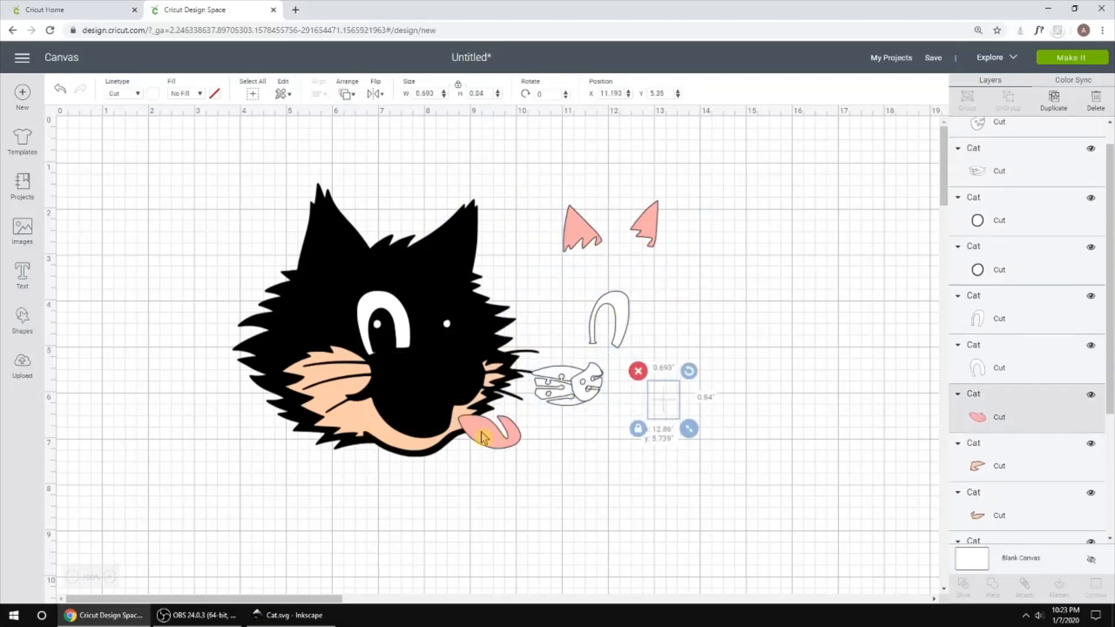
{"action": "left_click_drag", "start_coordinate": [400, 447], "coordinate": [415, 488]}
{"action": "left_click_drag", "start_coordinate": [388, 303], "coordinate": [440, 306]}
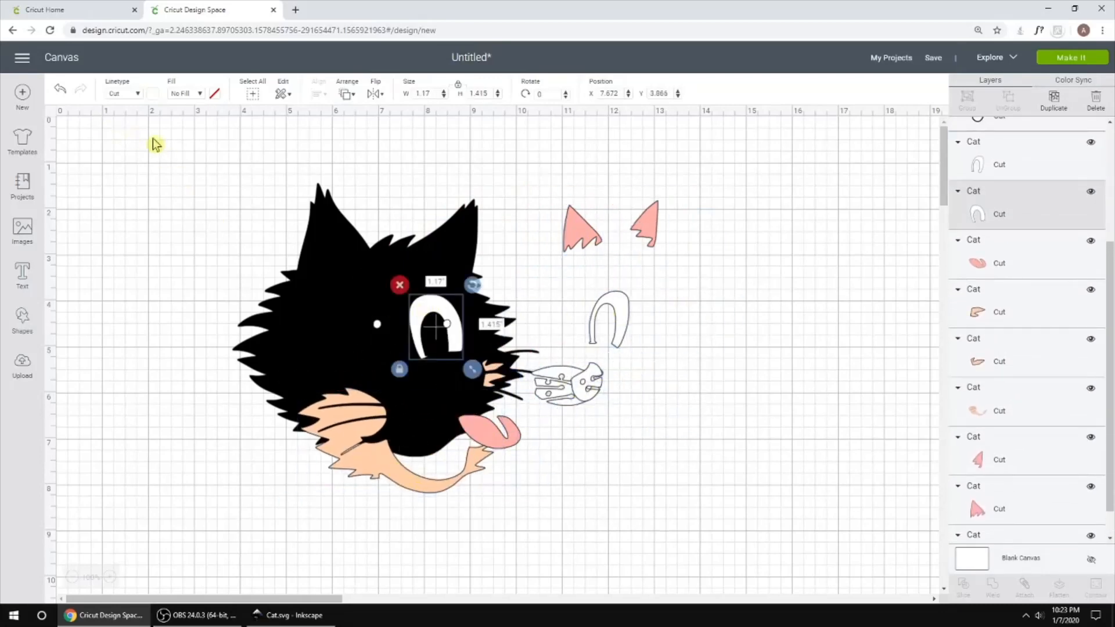
- Replace the scattered pieces with a fresh copy of the uploaded Cat image, moved higher and enlarged to about 6.14 × 5.49 in
{"action": "left_click_drag", "start_coordinate": [832, 533], "coordinate": [134, 134]}
{"action": "left_click", "coordinate": [26, 366]}
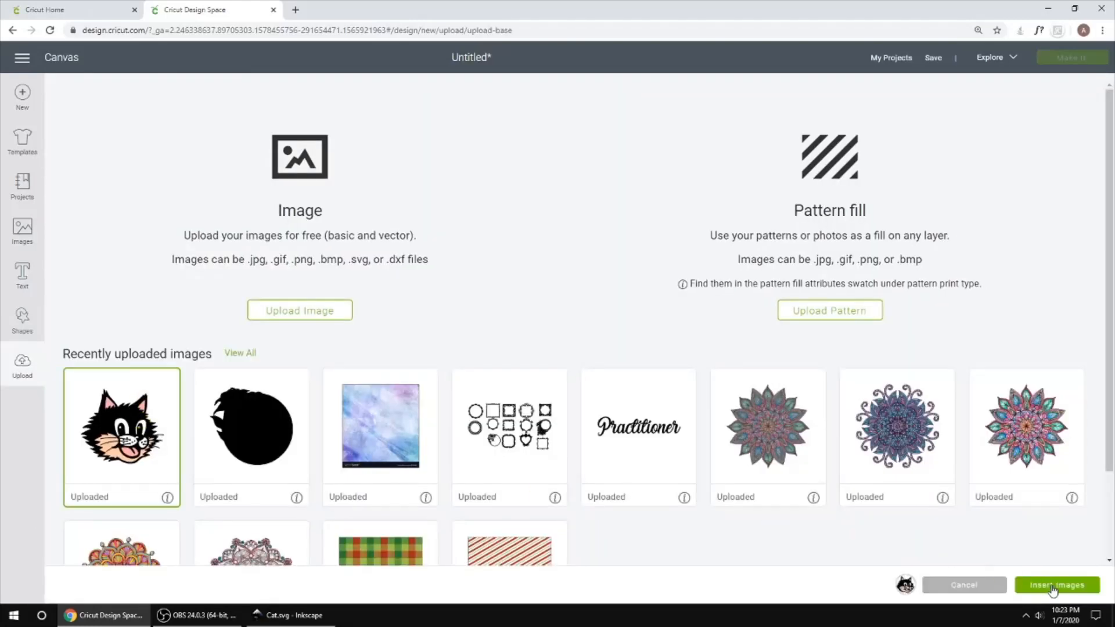
{"action": "left_click", "coordinate": [1052, 588]}
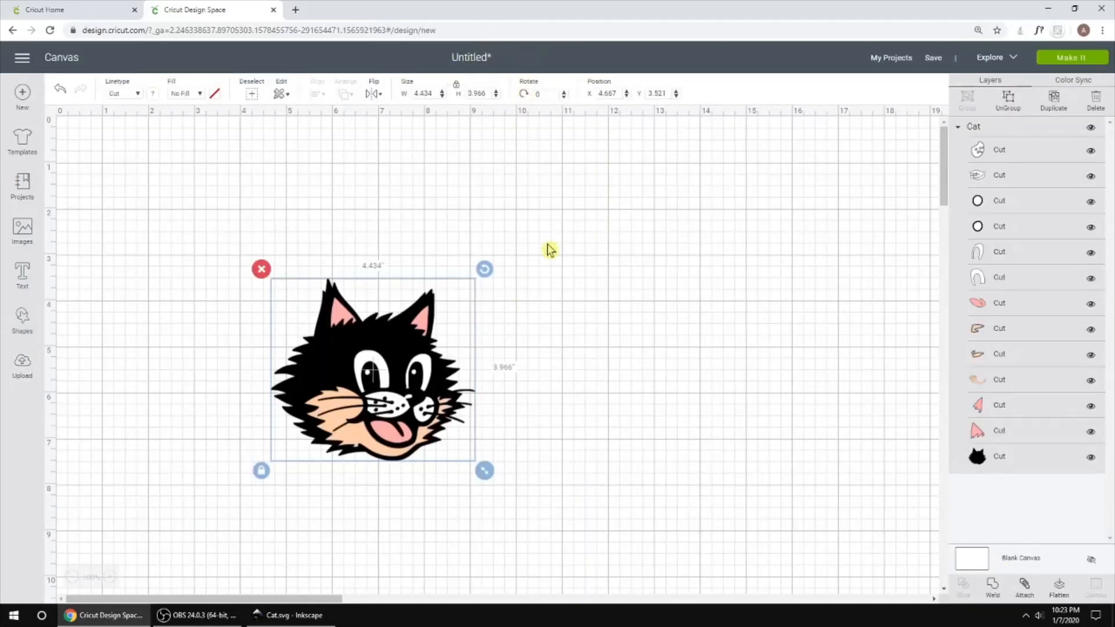
{"action": "left_click_drag", "start_coordinate": [418, 345], "coordinate": [397, 263]}
{"action": "left_click_drag", "start_coordinate": [463, 387], "coordinate": [550, 458]}
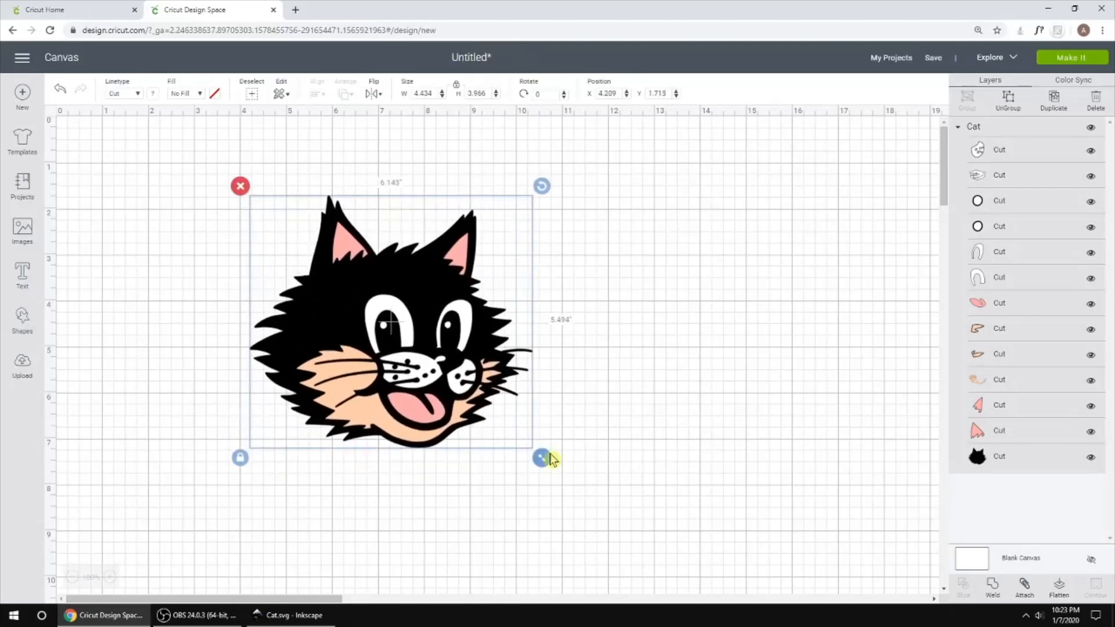
- Preview how the unattached cat pieces are arranged on the cutting mats and return to the canvas
{"action": "left_click", "coordinate": [699, 332]}
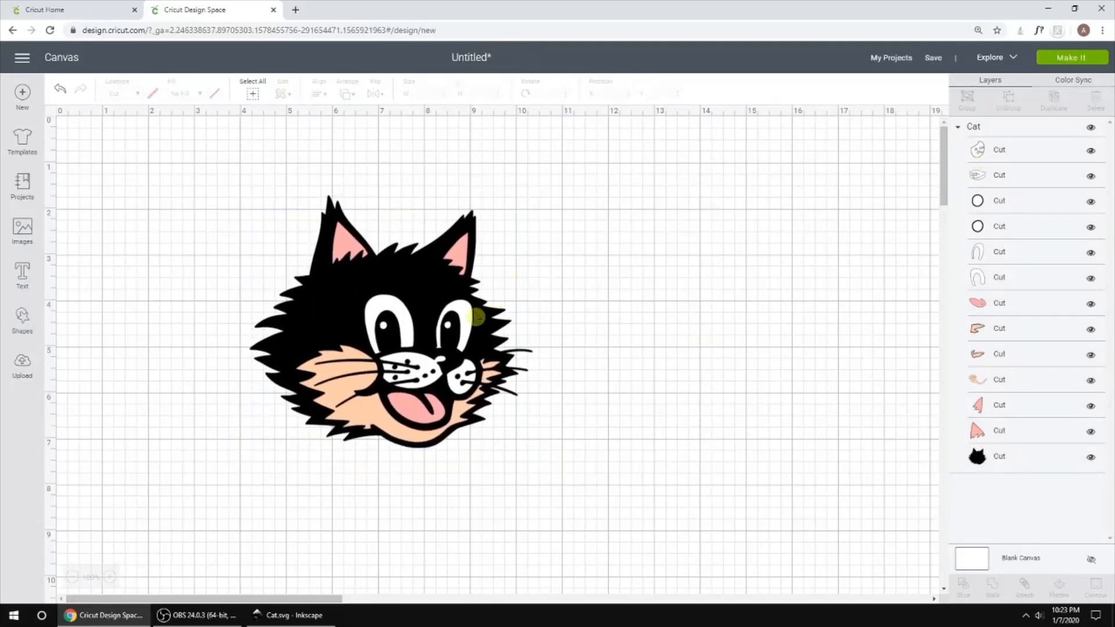
{"action": "left_click", "coordinate": [1078, 59]}
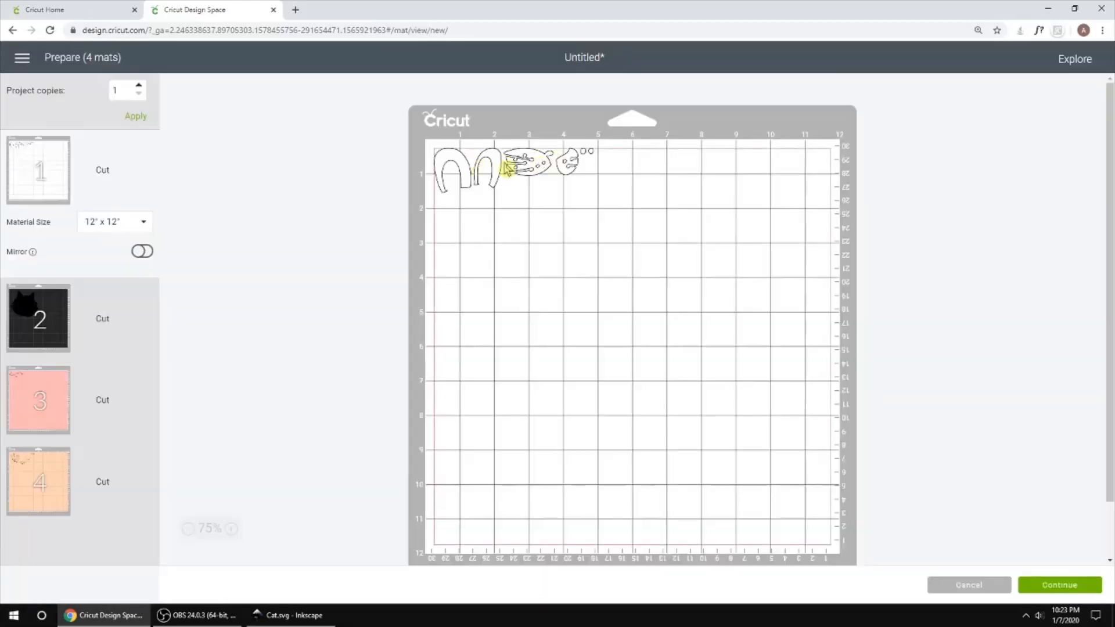
{"action": "left_click", "coordinate": [969, 585]}
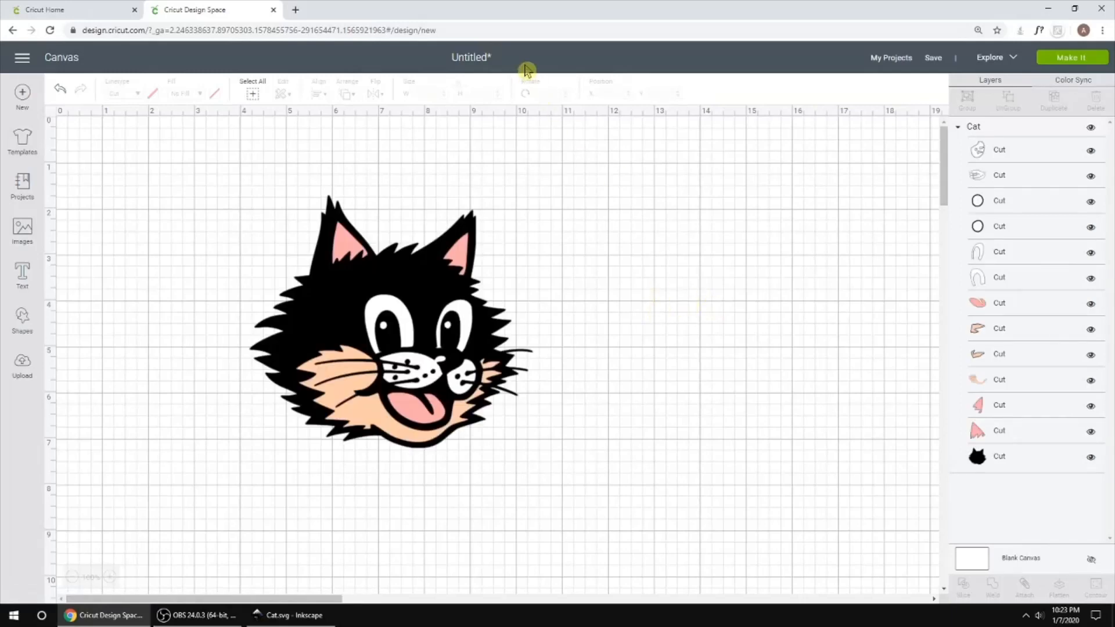
- Highlight the white layers of the Cat group one by one to see which part of the face each one is
{"action": "left_click", "coordinate": [998, 150]}
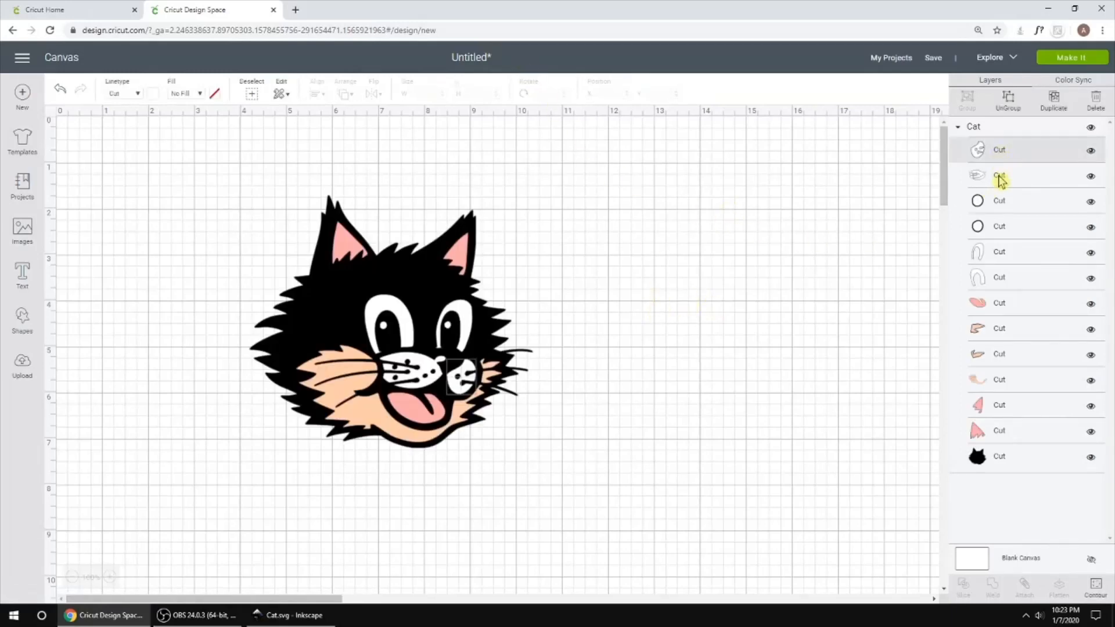
{"action": "left_click", "coordinate": [1000, 176]}
{"action": "left_click", "coordinate": [1000, 201]}
{"action": "left_click", "coordinate": [1000, 227]}
{"action": "left_click", "coordinate": [1003, 251]}
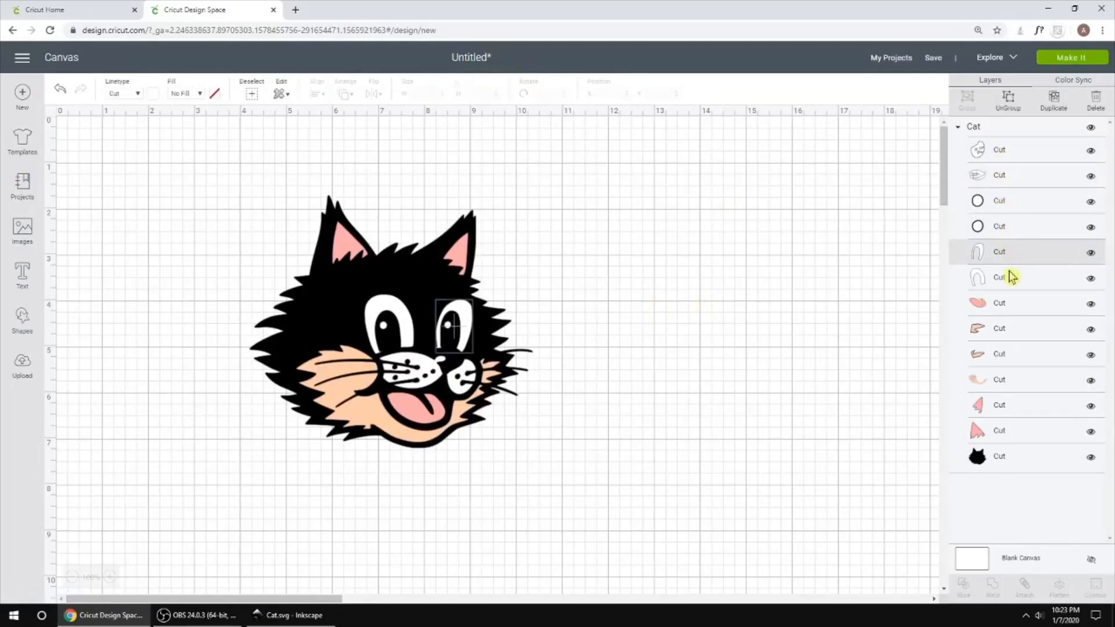
{"action": "left_click", "coordinate": [1009, 277]}
{"action": "left_click", "coordinate": [997, 152]}
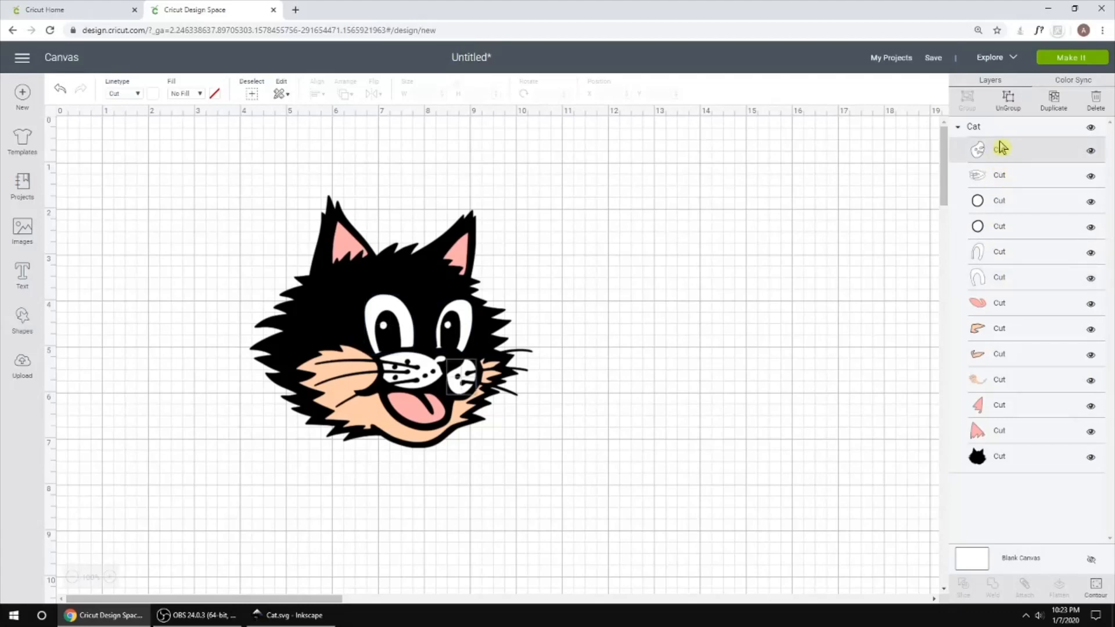
{"action": "left_click", "coordinate": [1007, 177], "text": "shift"}
{"action": "left_click", "coordinate": [1012, 203], "text": "shift"}
{"action": "left_click", "coordinate": [1015, 227], "text": "shift"}
{"action": "left_click", "coordinate": [1032, 262], "text": "shift"}
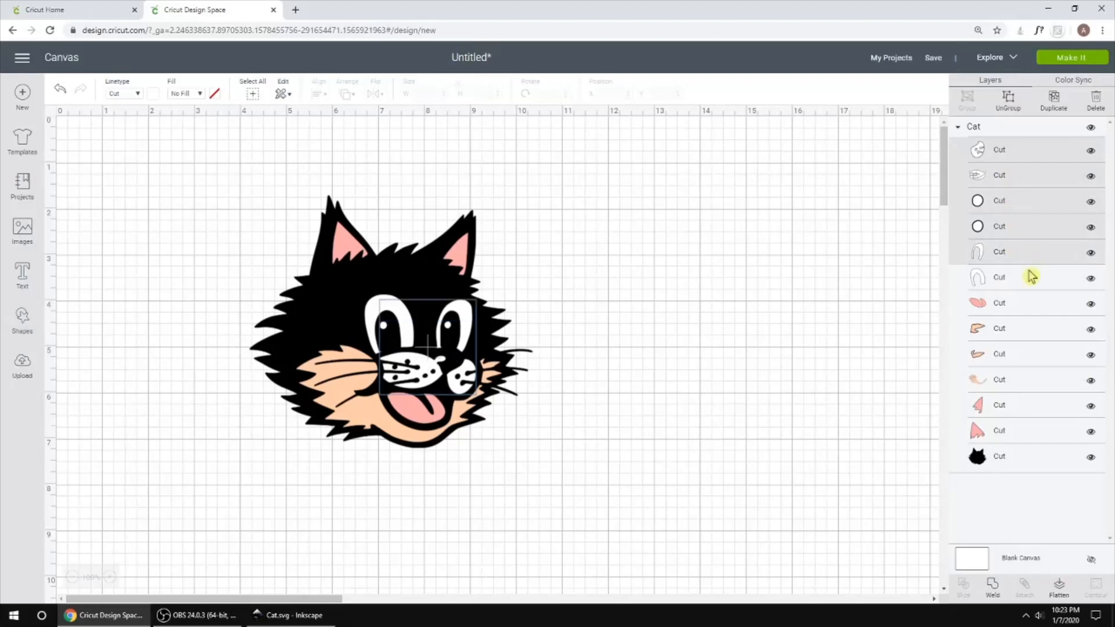
{"action": "left_click", "coordinate": [1031, 277], "text": "shift"}
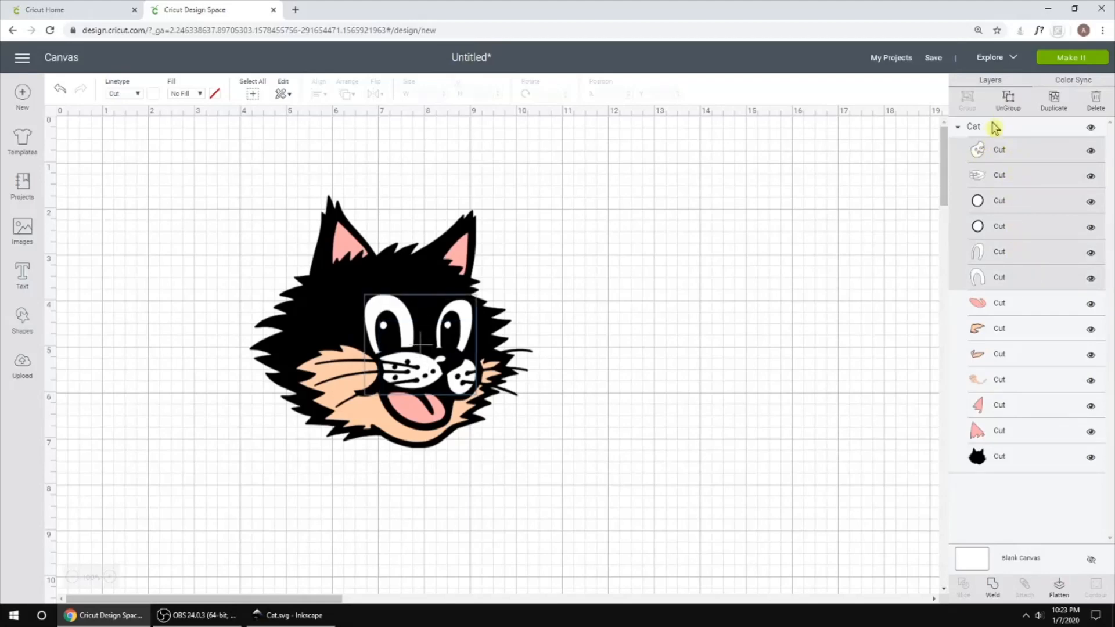
{"action": "left_click", "coordinate": [620, 386]}
- Ungroup the cat, and group and attach its six white eye and muzzle layers
{"action": "left_click_drag", "start_coordinate": [644, 455], "coordinate": [262, 158]}
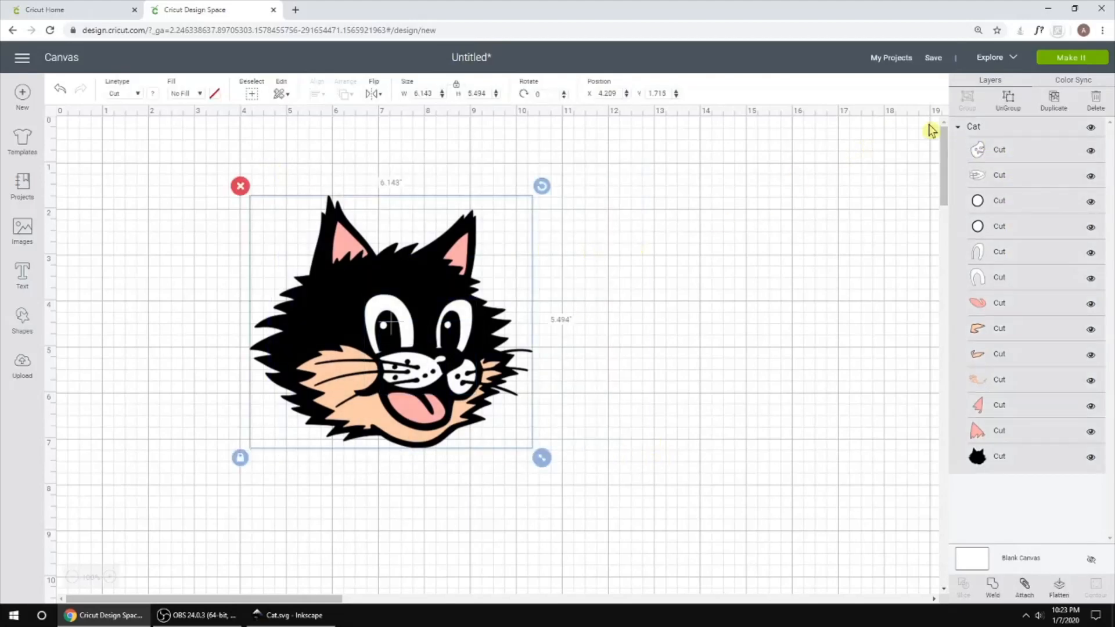
{"action": "left_click", "coordinate": [1001, 110]}
{"action": "left_click", "coordinate": [1002, 146]}
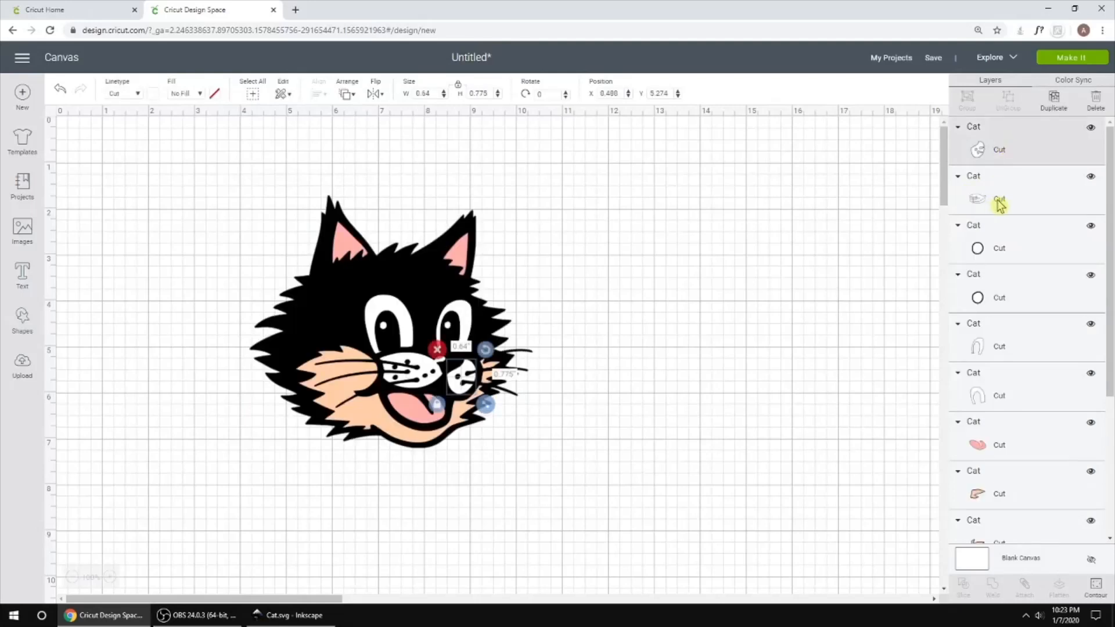
{"action": "left_click", "coordinate": [998, 202], "text": "shift"}
{"action": "left_click", "coordinate": [1003, 248], "text": "shift"}
{"action": "left_click", "coordinate": [1010, 288], "text": "shift"}
{"action": "left_click", "coordinate": [1006, 339], "text": "shift"}
{"action": "left_click", "coordinate": [966, 98]}
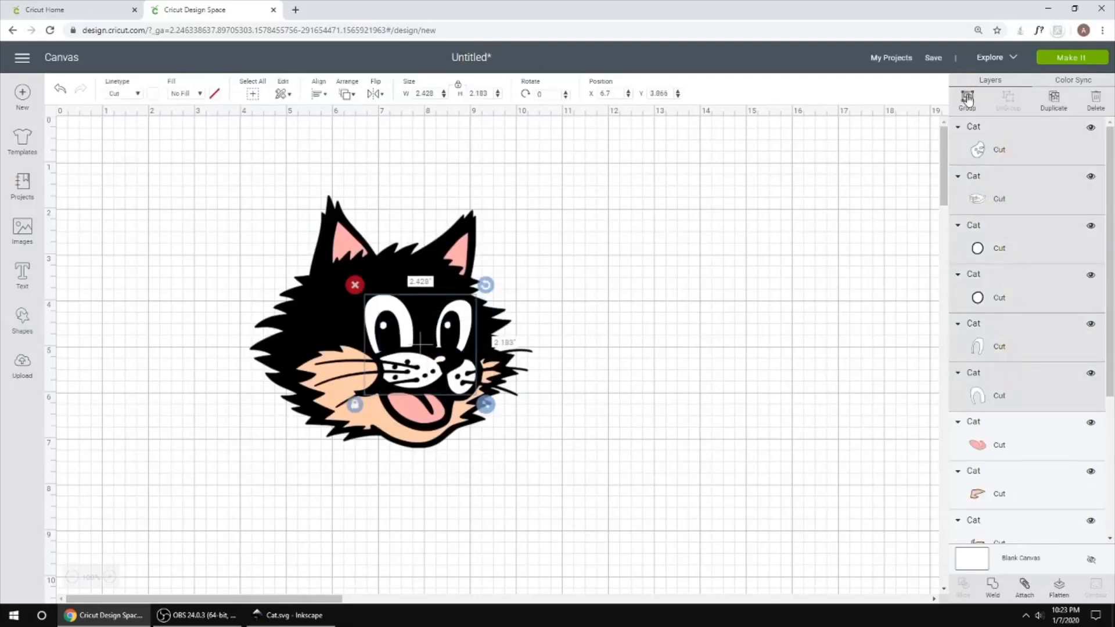
{"action": "scroll", "coordinate": [984, 281], "scroll_direction": "down", "scroll_amount": 2}
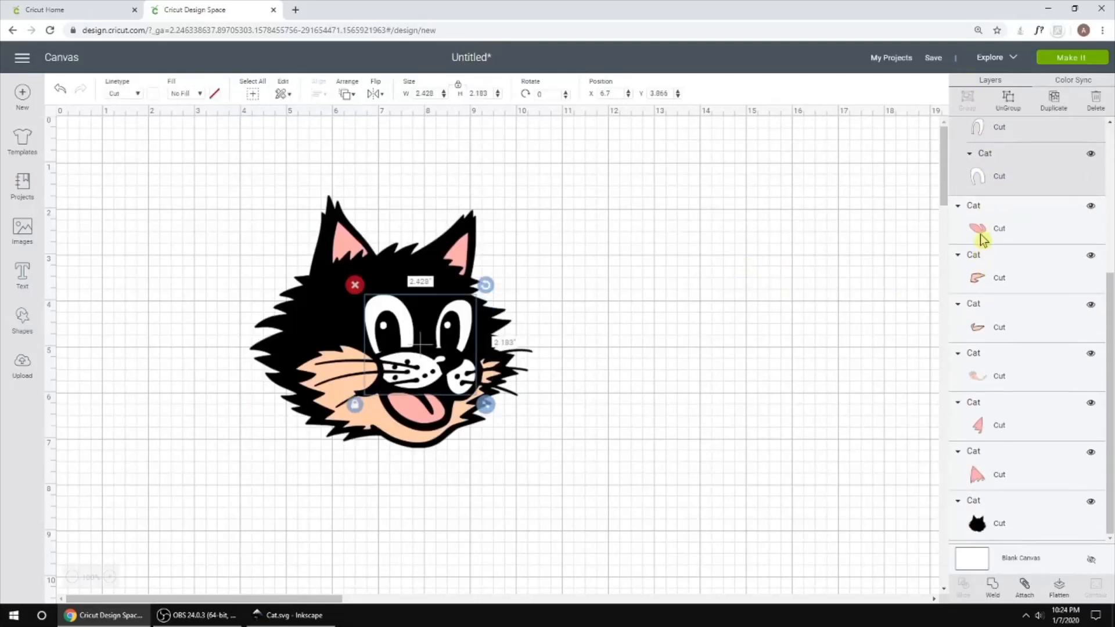
{"action": "left_click", "coordinate": [1024, 586]}
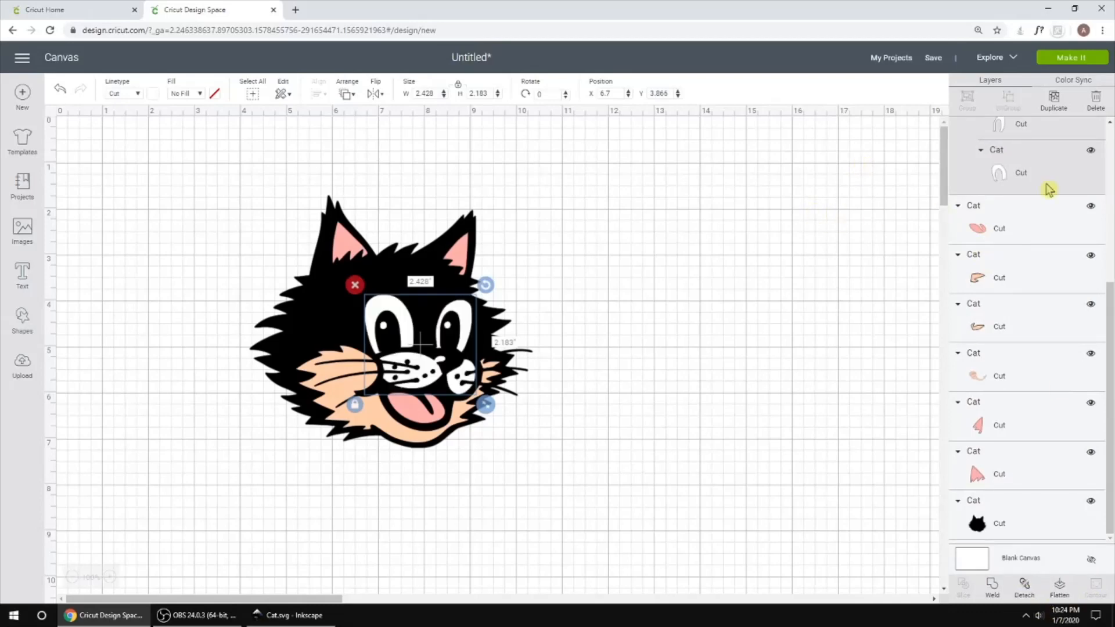
- Attach the pink tongue and the two pink inner-ear layers to each other
{"action": "left_click", "coordinate": [1027, 225]}
{"action": "left_click", "coordinate": [1000, 424], "text": "shift"}
{"action": "left_click", "coordinate": [1005, 473], "text": "shift"}
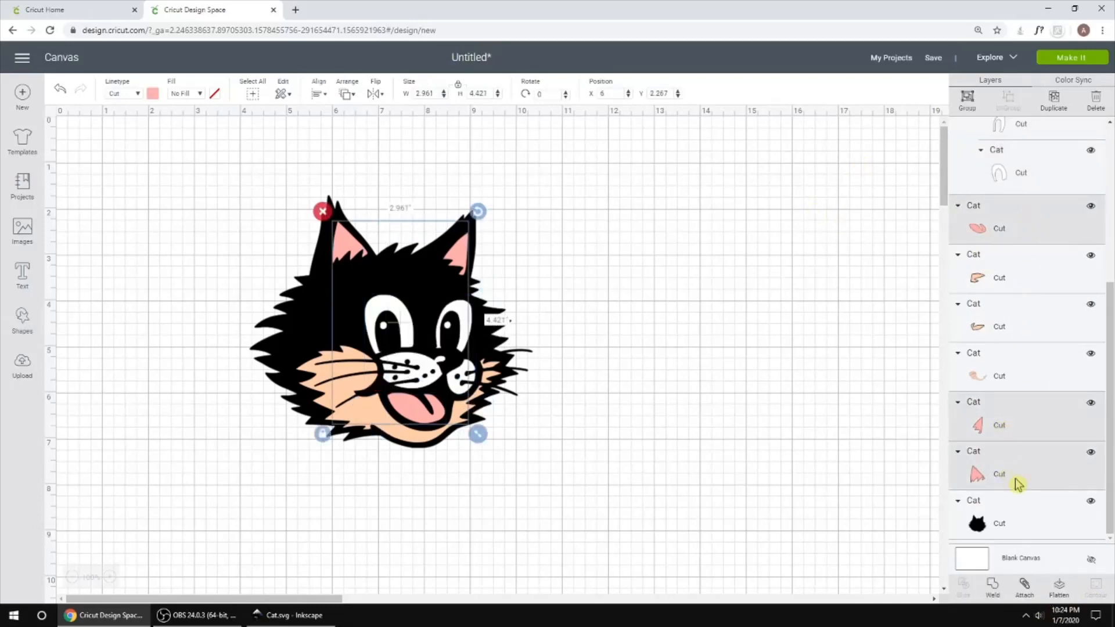
{"action": "left_click", "coordinate": [1025, 585]}
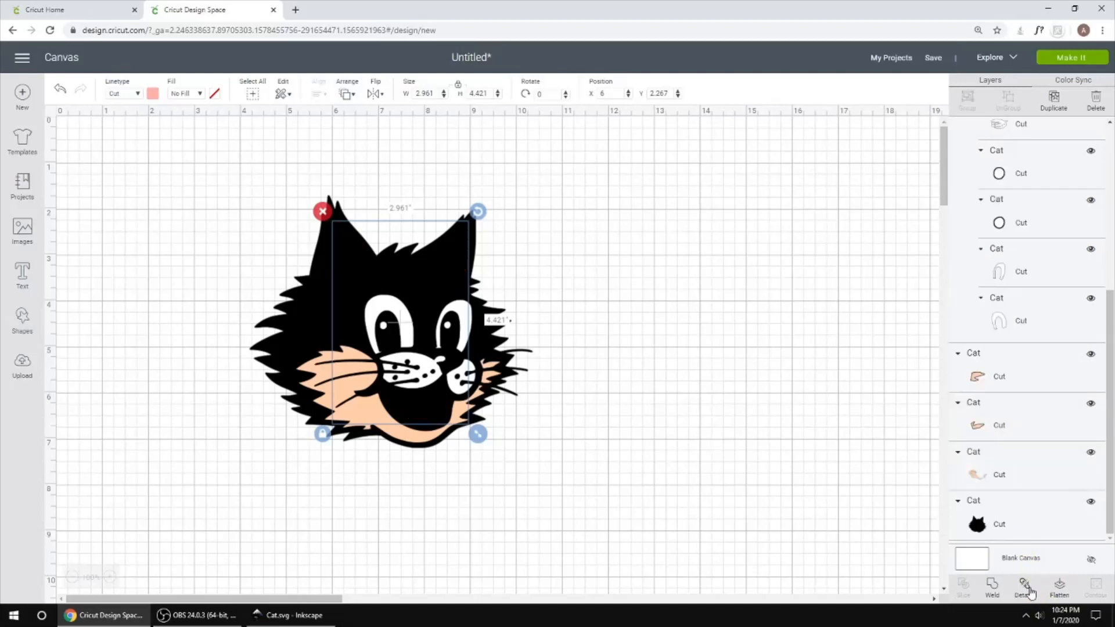
- Attach the three peach fur layers to each other and clear the selection
{"action": "left_click", "coordinate": [1000, 367]}
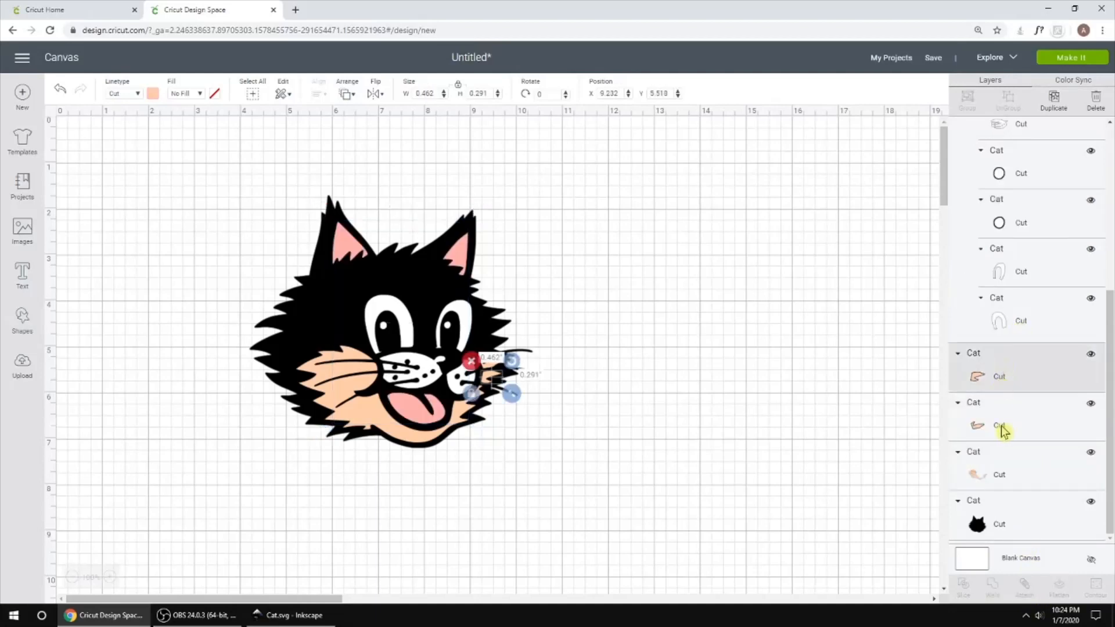
{"action": "left_click", "coordinate": [1003, 426], "text": "shift"}
{"action": "left_click", "coordinate": [1003, 474], "text": "shift"}
{"action": "left_click", "coordinate": [1025, 585]}
{"action": "left_click", "coordinate": [790, 327]}
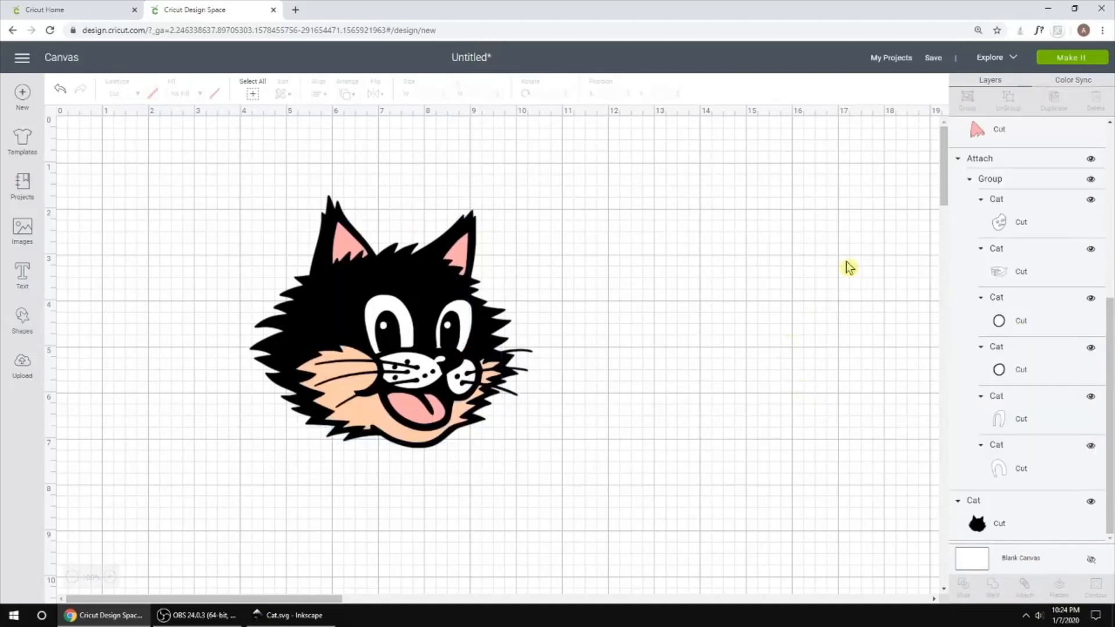
- Preview the white, black, pink and peach cutting mats and examine how the attached pieces are positioned on each
{"action": "left_click", "coordinate": [1073, 57]}
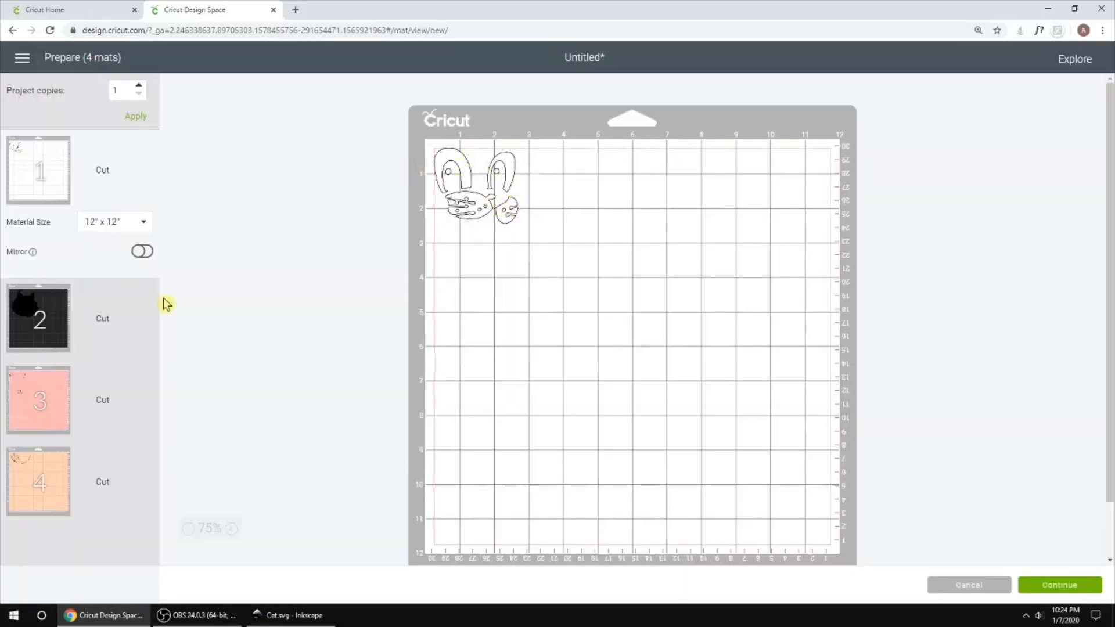
{"action": "left_click", "coordinate": [85, 312]}
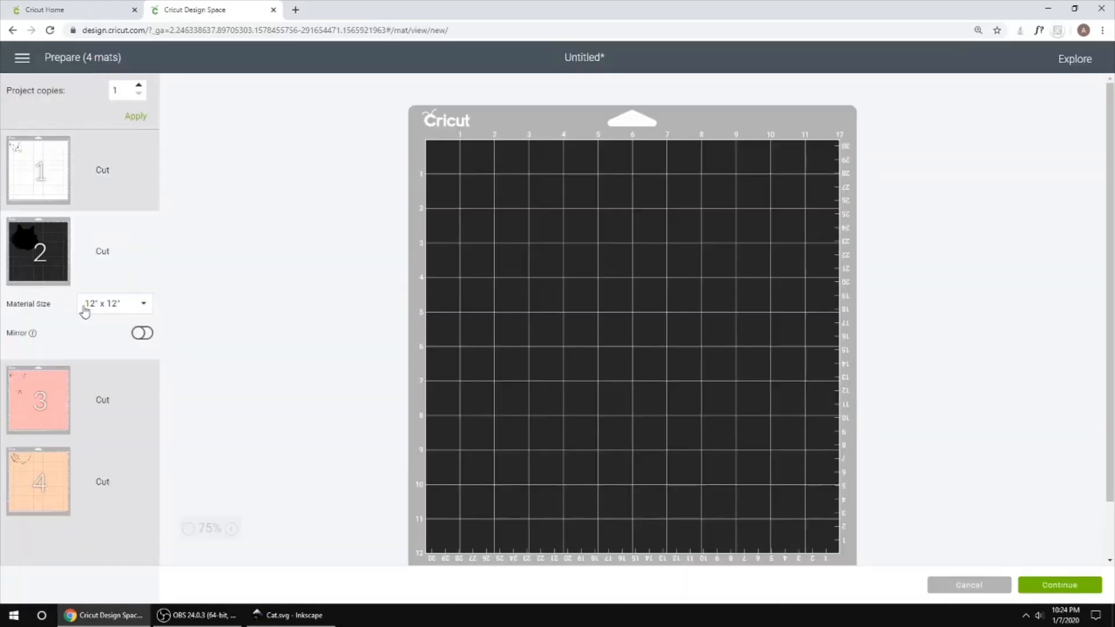
{"action": "left_click", "coordinate": [63, 415]}
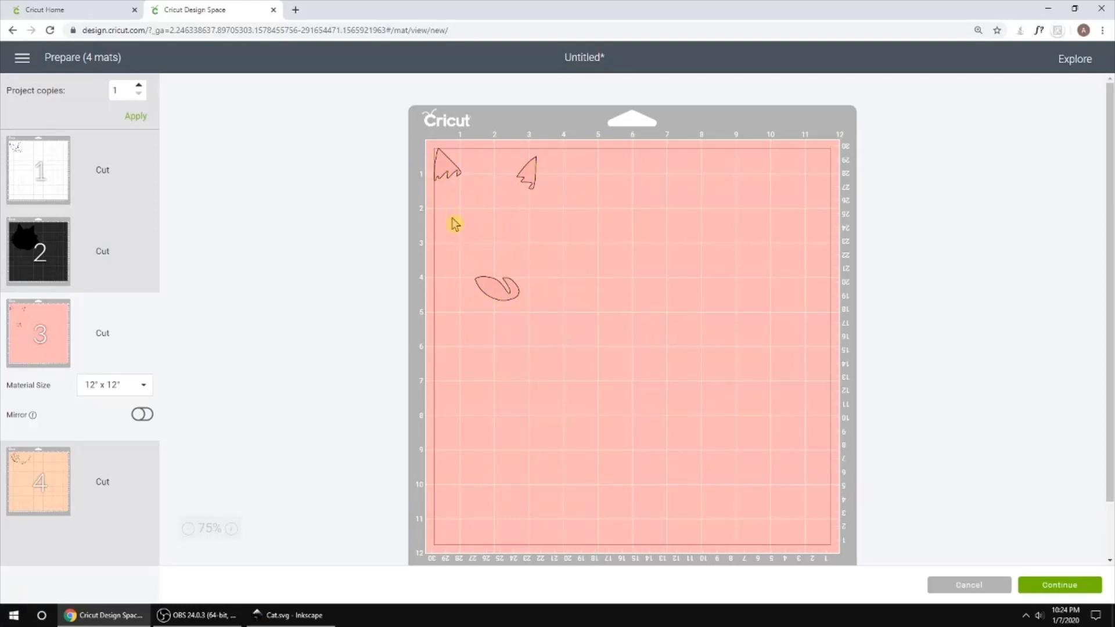
{"action": "left_click", "coordinate": [56, 487]}
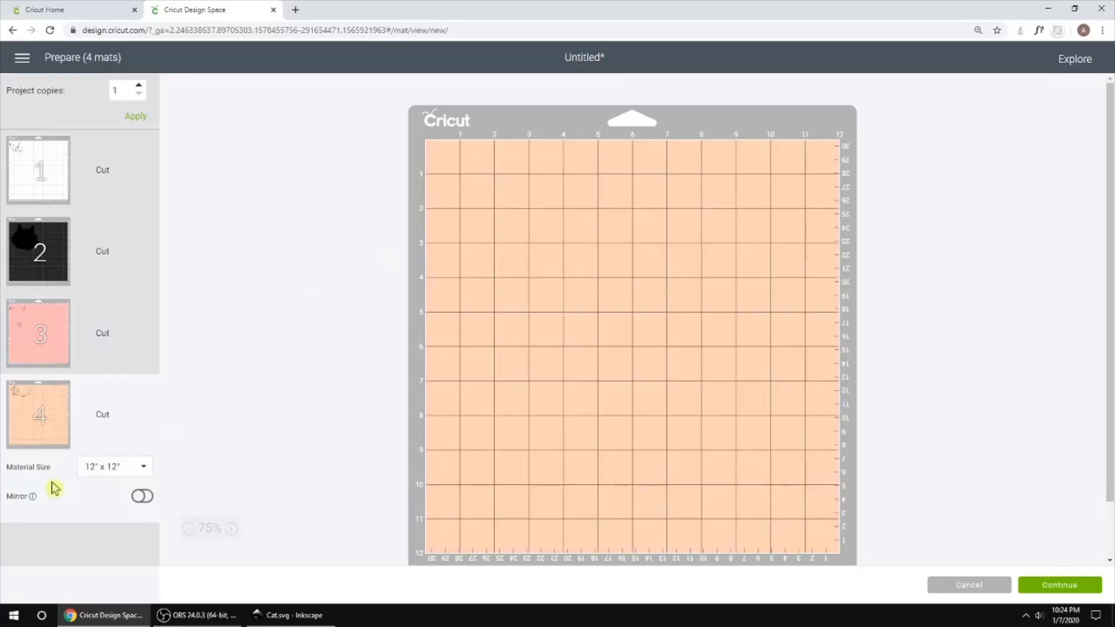
{"action": "left_click", "coordinate": [55, 181]}
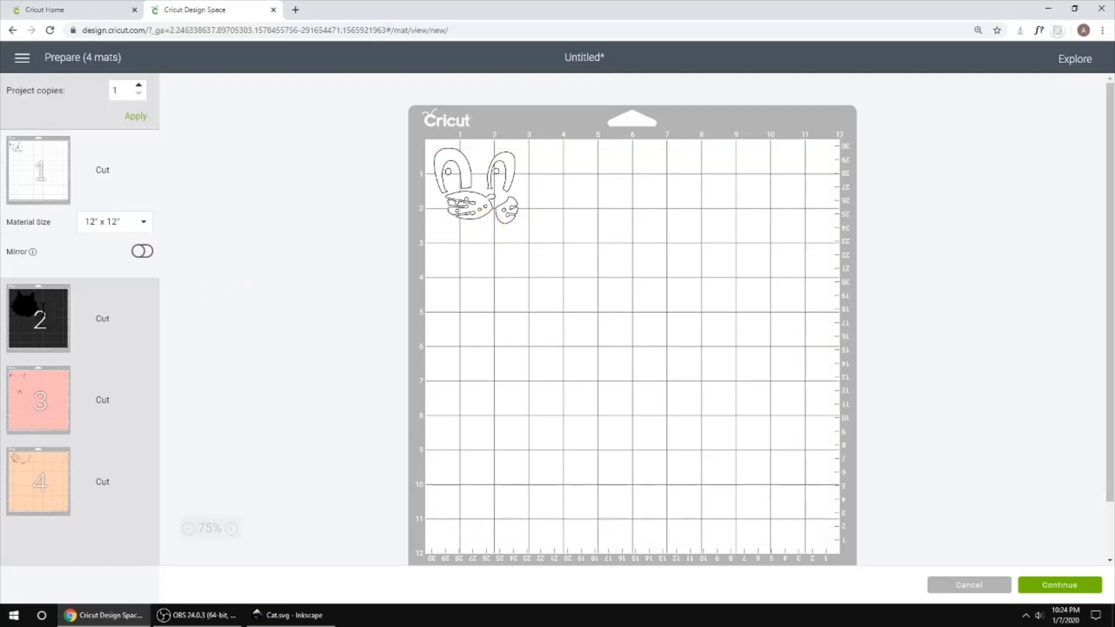
{"action": "left_click", "coordinate": [42, 314]}
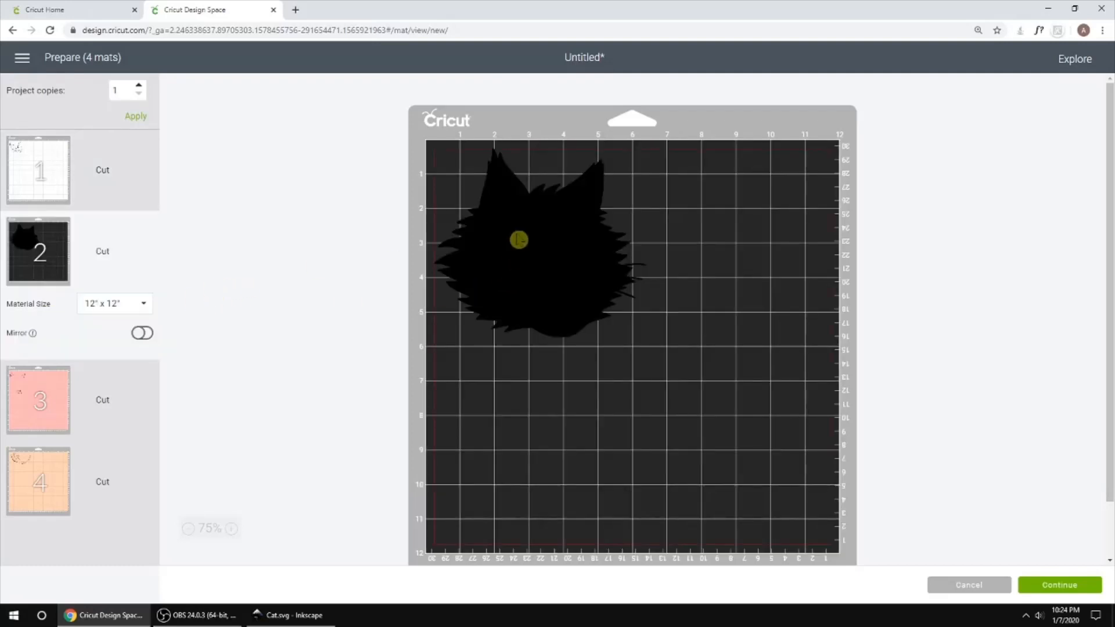
{"action": "left_click", "coordinate": [56, 173]}
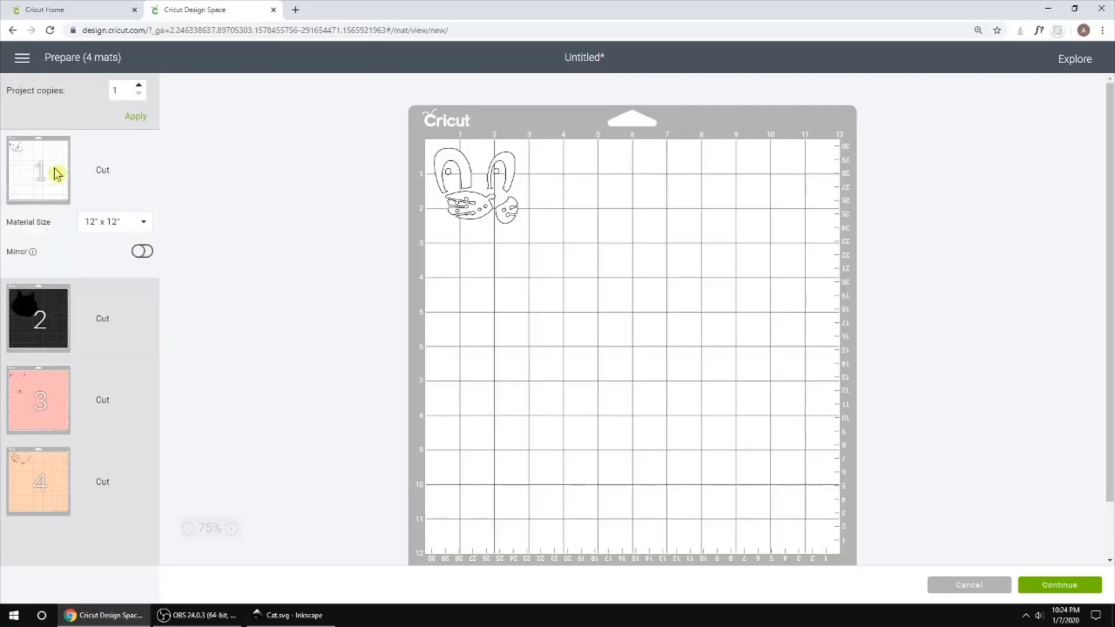
{"action": "left_click", "coordinate": [64, 374]}
{"action": "left_click", "coordinate": [57, 474]}
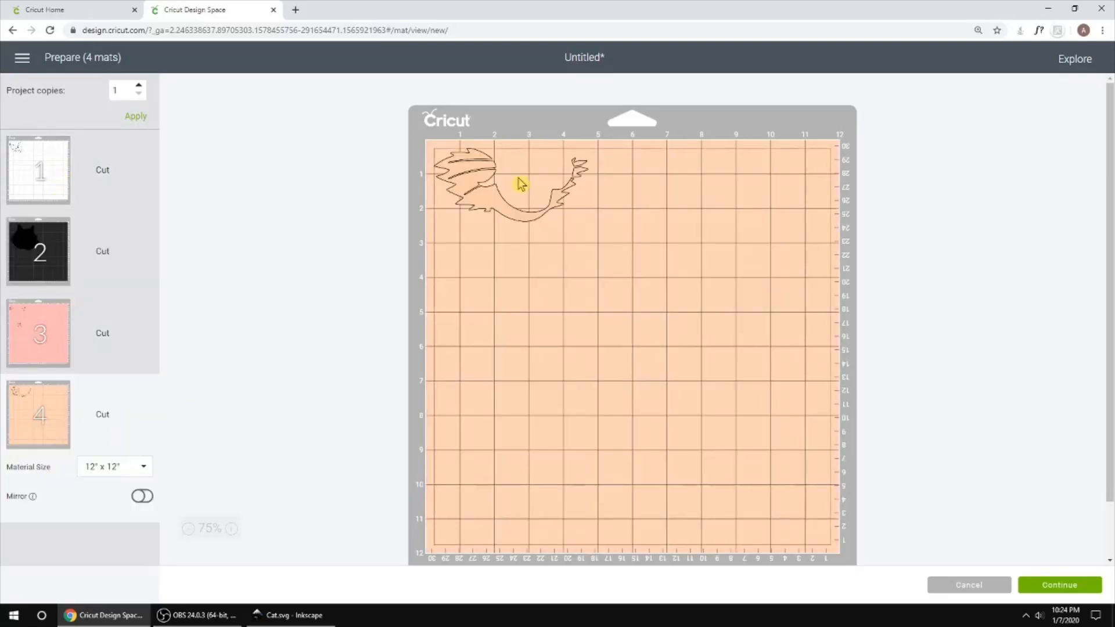
- Leave the mat preview and reposition the attached pink ear and tongue layers on the cat at about X 6.04, Y 2.3 inches
{"action": "left_click", "coordinate": [954, 582]}
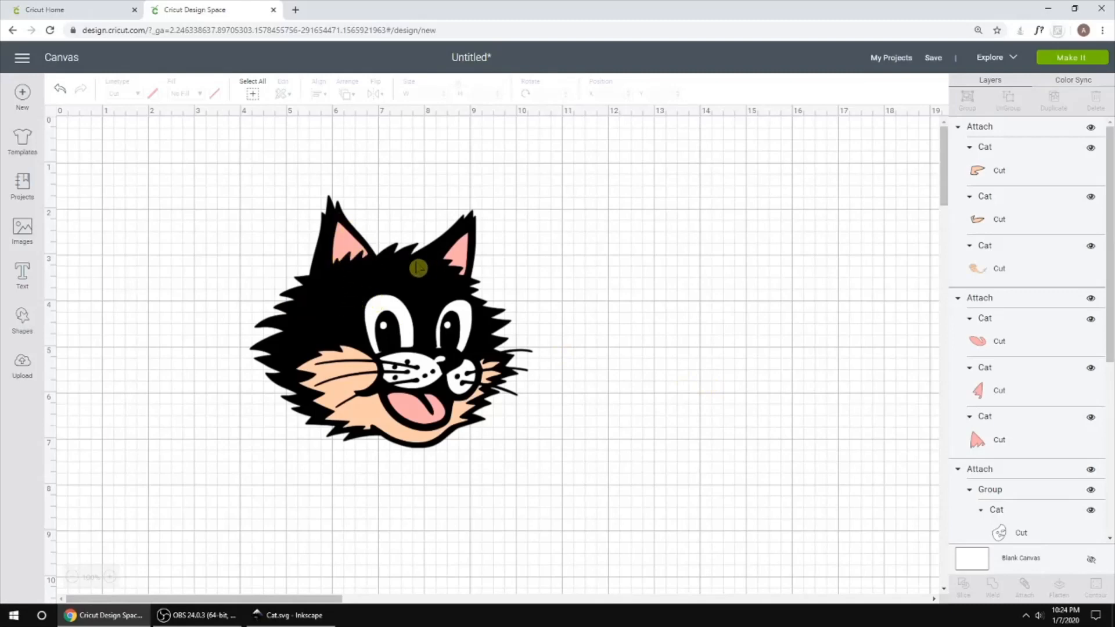
{"action": "left_click", "coordinate": [338, 241]}
{"action": "left_click_drag", "start_coordinate": [335, 239], "coordinate": [336, 244]}
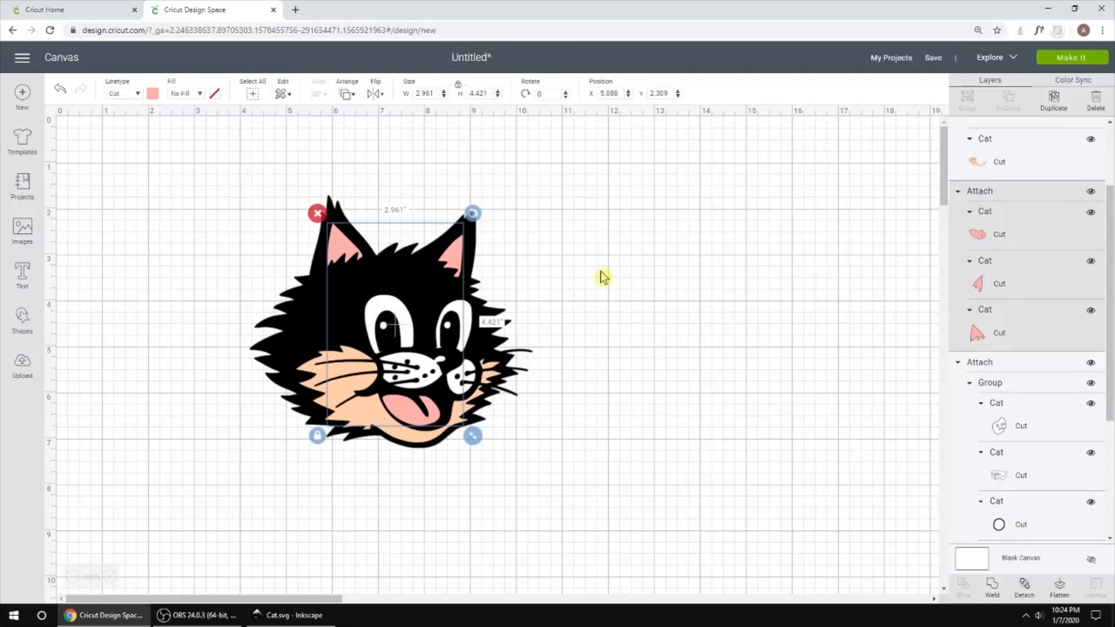
{"action": "mouse_move", "coordinate": [347, 256]}
{"action": "left_mouse_down"}
{"action": "mouse_move", "coordinate": [360, 257]}
{"action": "mouse_move", "coordinate": [348, 251]}
{"action": "left_mouse_up"}
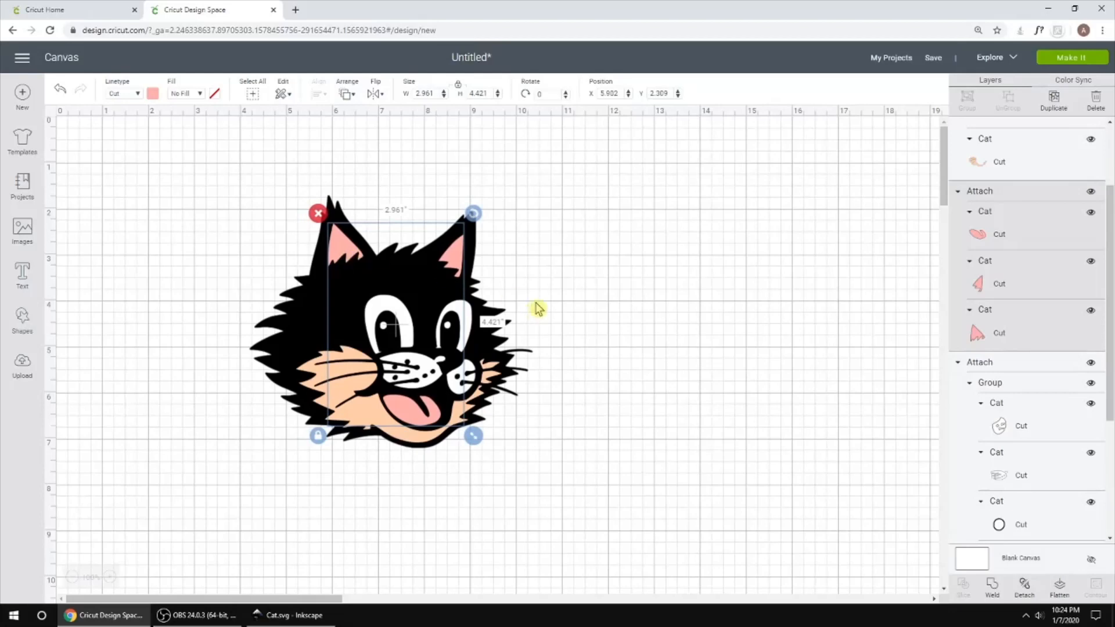
{"action": "left_click_drag", "start_coordinate": [467, 253], "coordinate": [473, 252]}
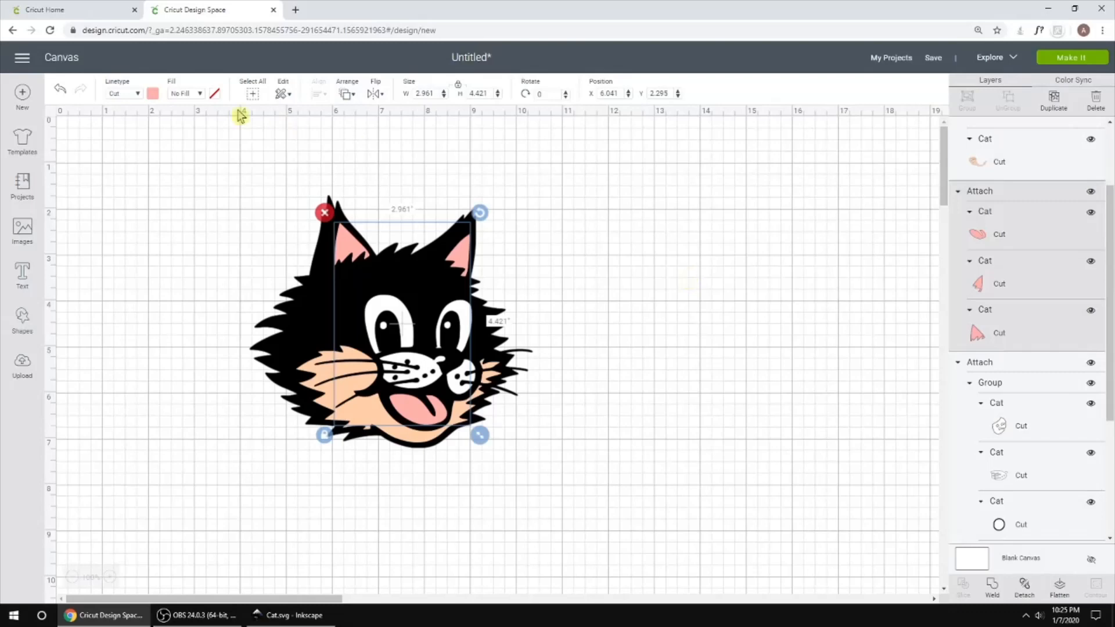
- Reposition the attached white eye and muzzle layers on the cat's face at about X 6.63, Y 3.87 inches
{"action": "left_click", "coordinate": [383, 307]}
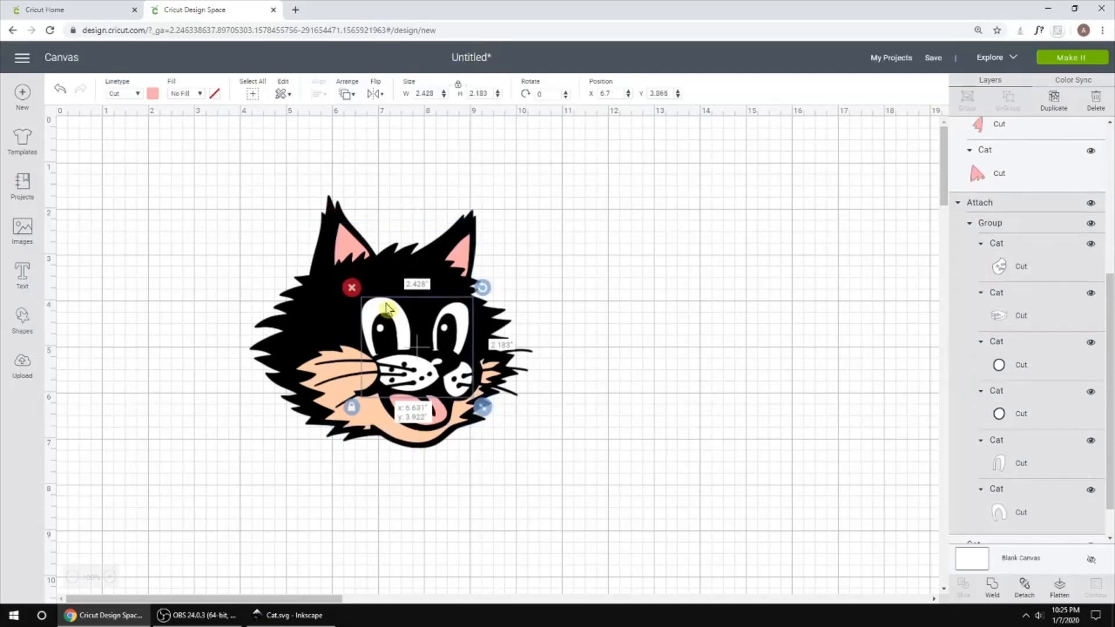
{"action": "left_click_drag", "start_coordinate": [386, 306], "coordinate": [389, 303]}
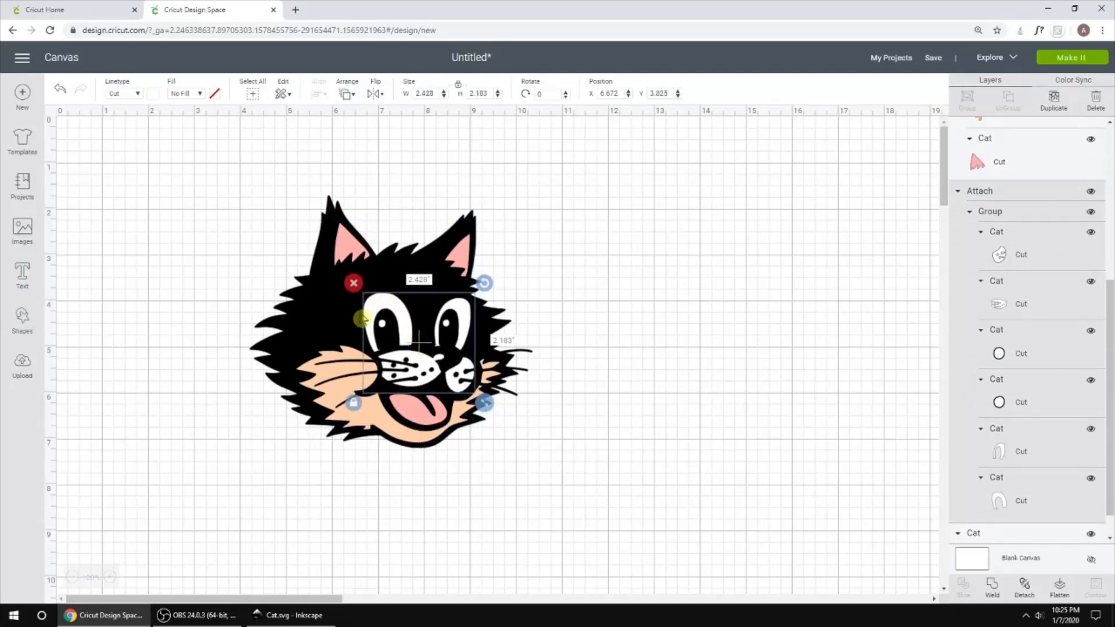
{"action": "mouse_move", "coordinate": [379, 312]}
{"action": "left_mouse_down"}
{"action": "mouse_move", "coordinate": [391, 312]}
{"action": "mouse_move", "coordinate": [383, 317]}
{"action": "left_mouse_up"}
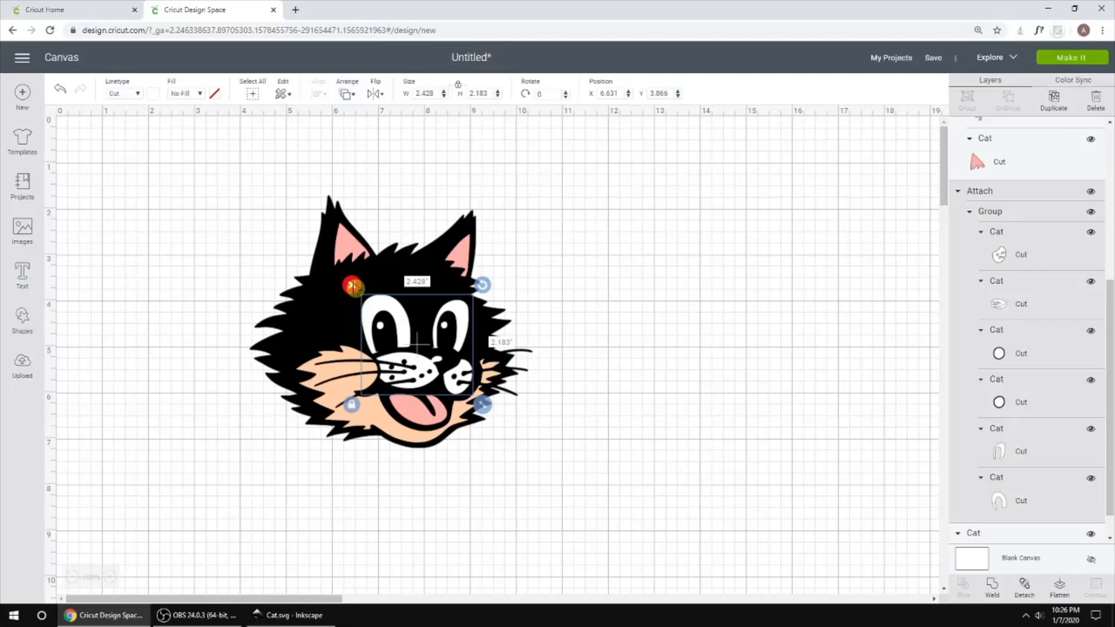
- Switch to Inkscape and close Cat.svg, and close the Cricut Design Space page without saving the project
{"action": "left_click", "coordinate": [290, 615]}
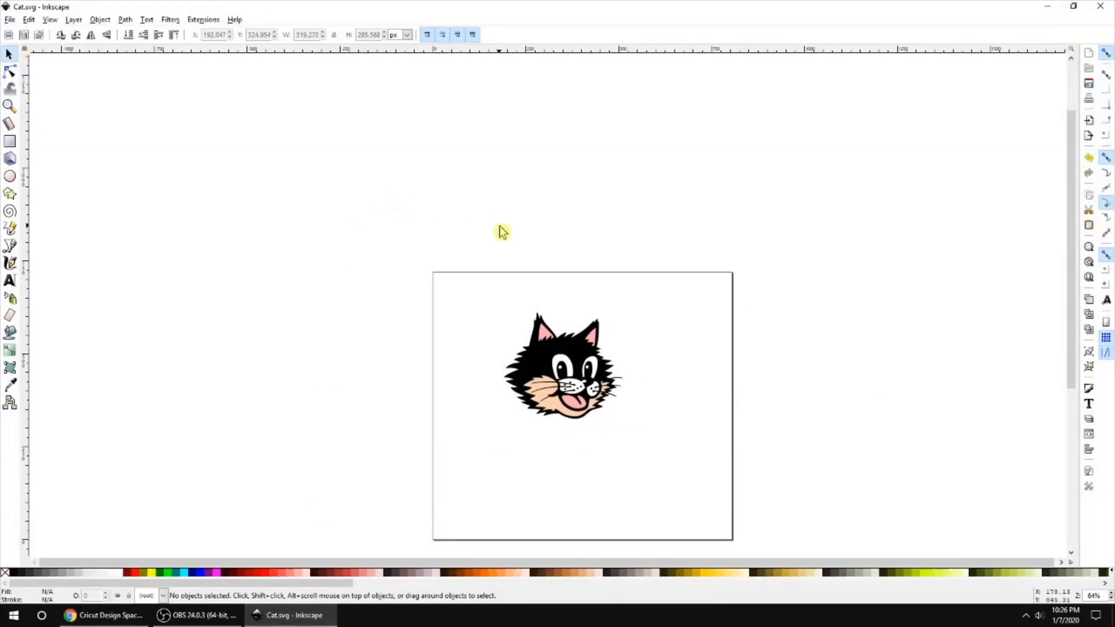
{"action": "left_click", "coordinate": [1100, 6]}
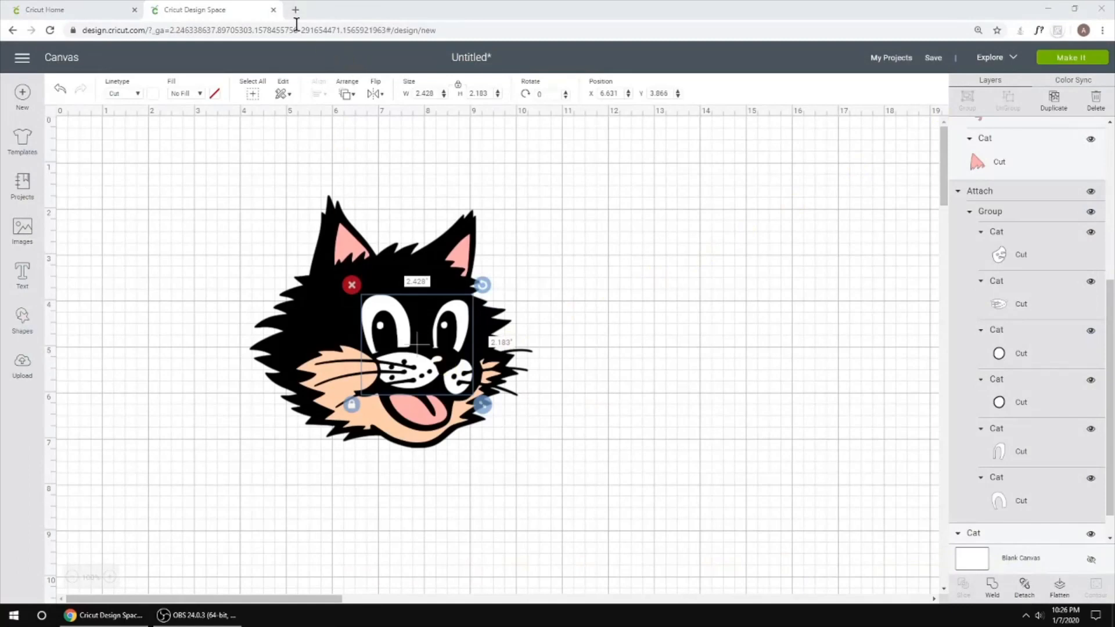
{"action": "left_click", "coordinate": [273, 10]}
{"action": "left_click", "coordinate": [603, 96]}
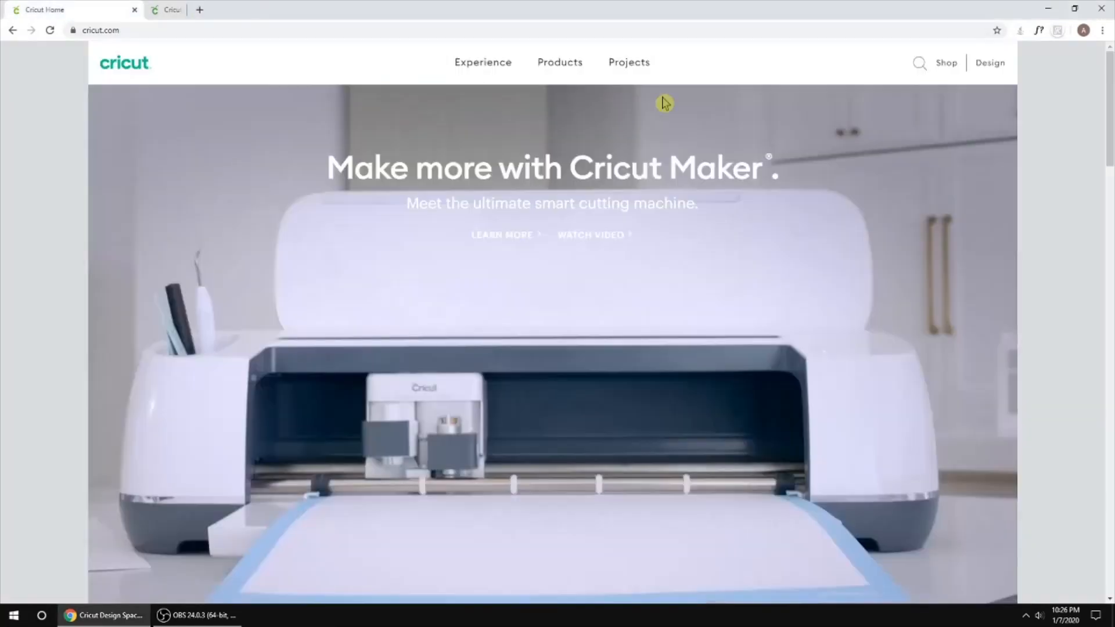